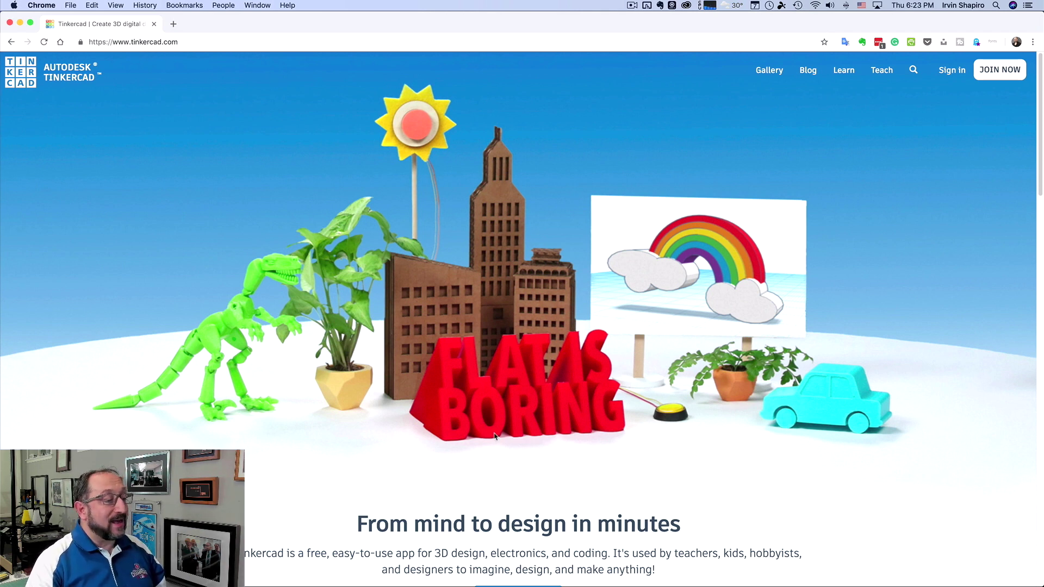
Sign in with the saved account and reach the dashboard listing designs like PopStick Flower
scroll(494, 435, "down", 3)
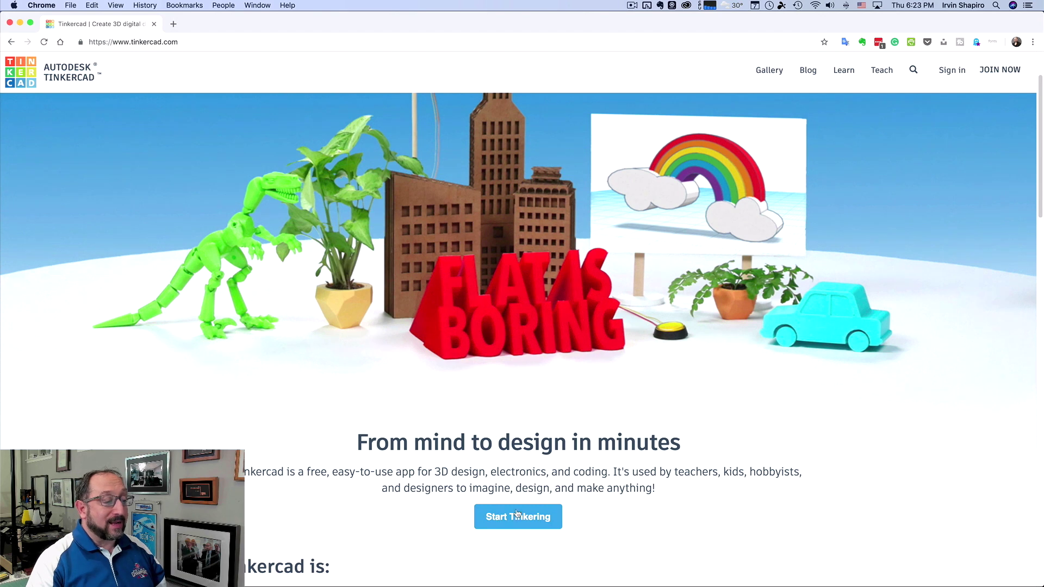
left_click(521, 521)
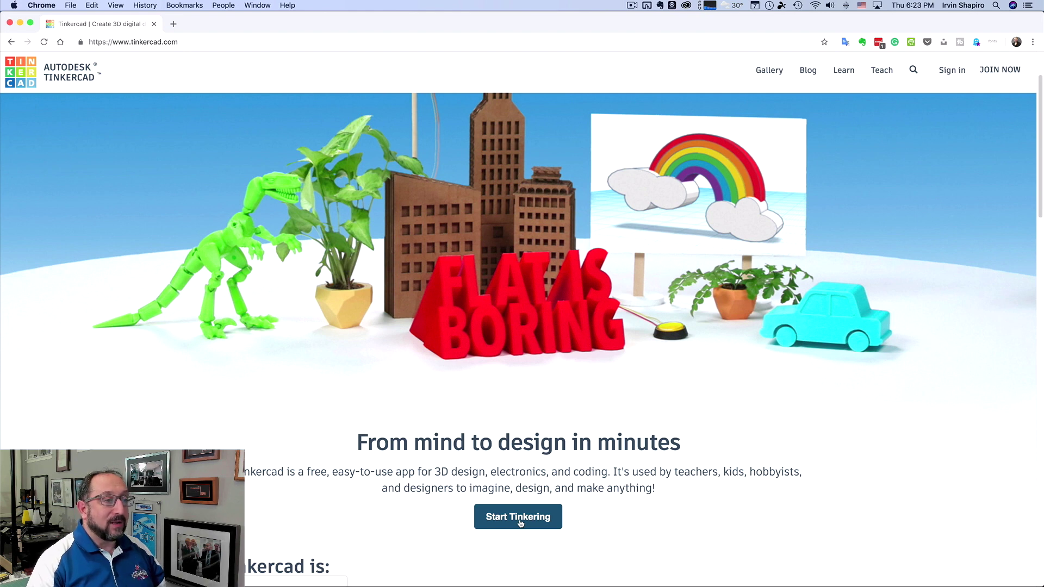
scroll(522, 417, "up", 3)
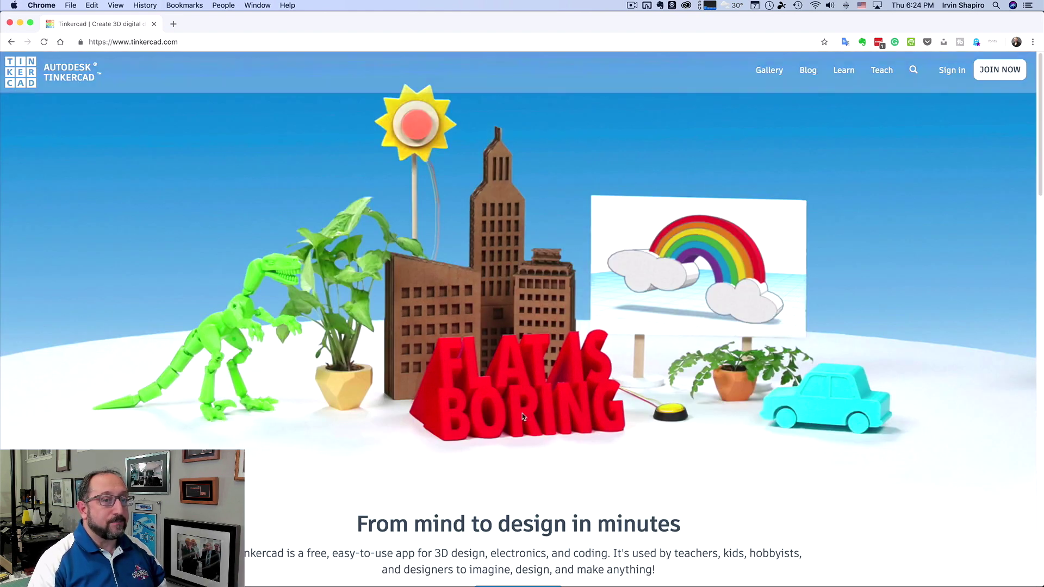
left_click(944, 74)
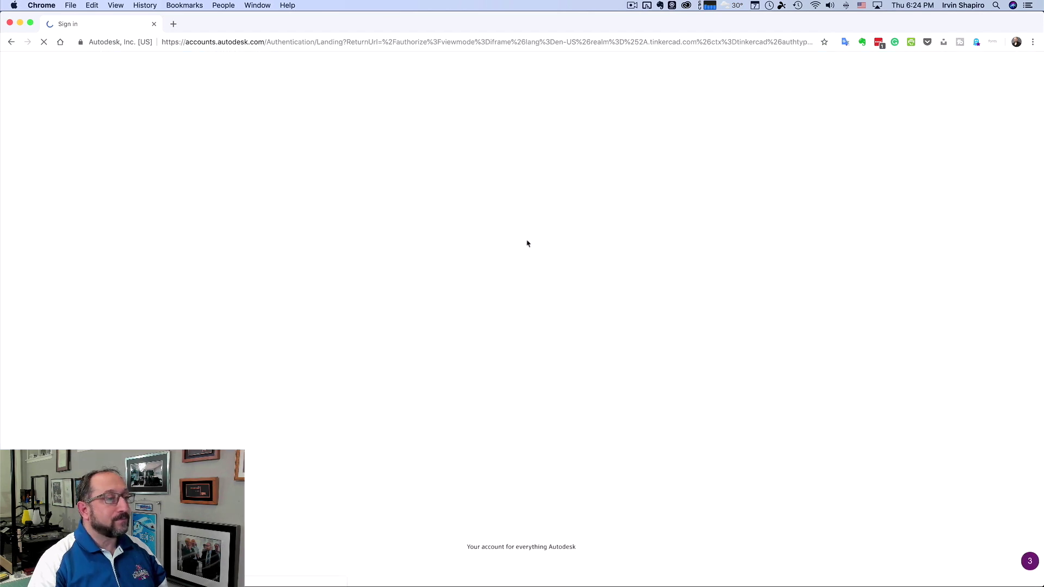
left_click(517, 164)
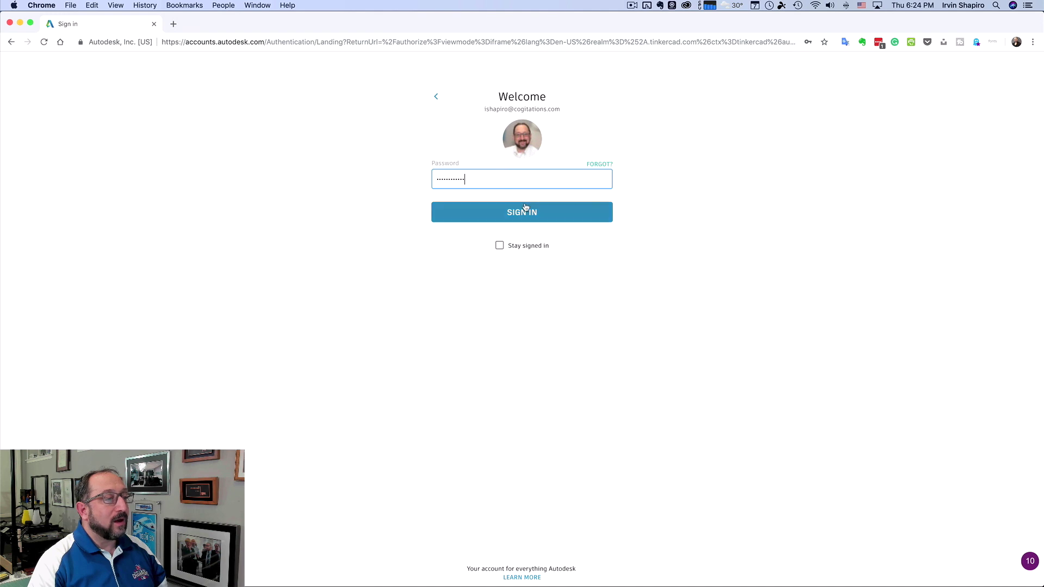
left_click(531, 212)
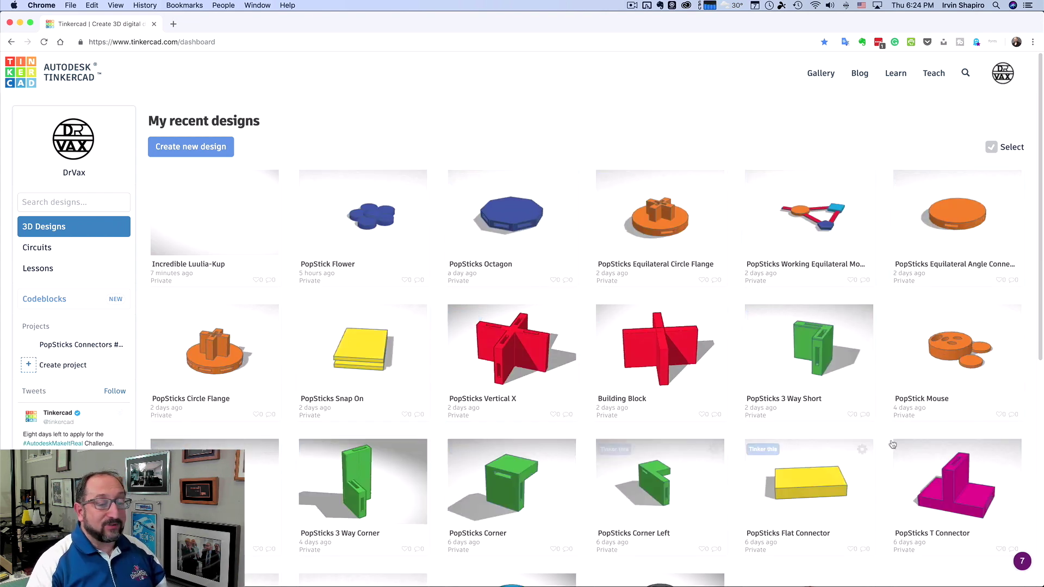
Create the blank Fabulous Sango design and try zooming the workplane in and out
left_click(203, 150)
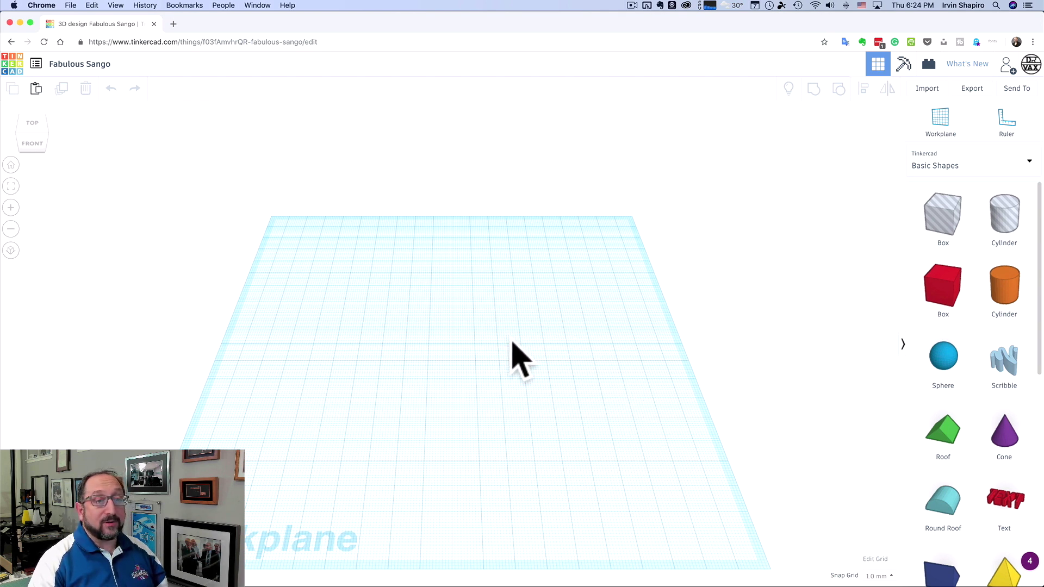
mouse_move(1039, 270)
left_mouse_down()
mouse_move(1038, 445)
mouse_move(1037, 239)
left_mouse_up()
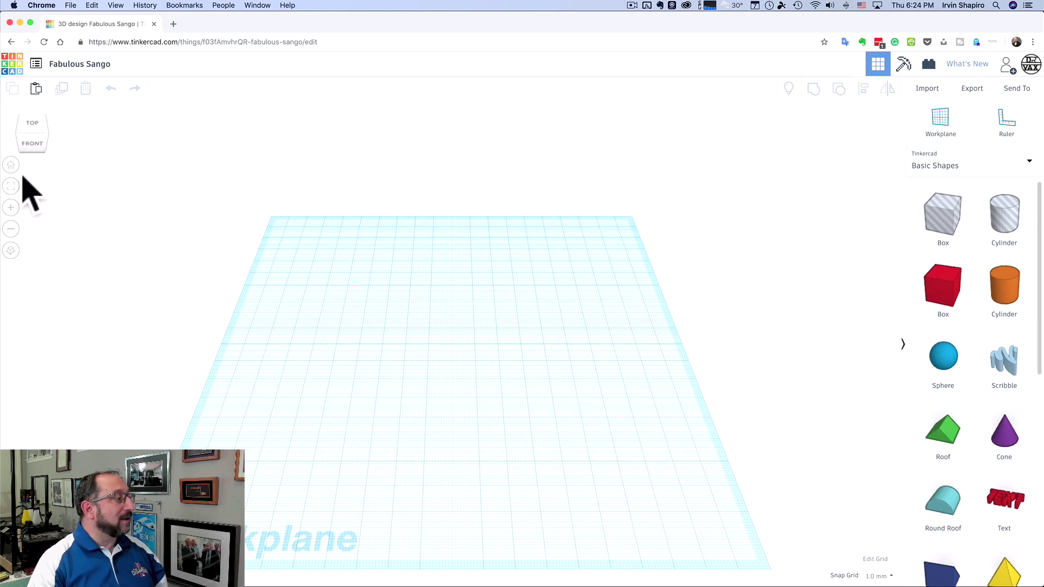
left_click(11, 208)
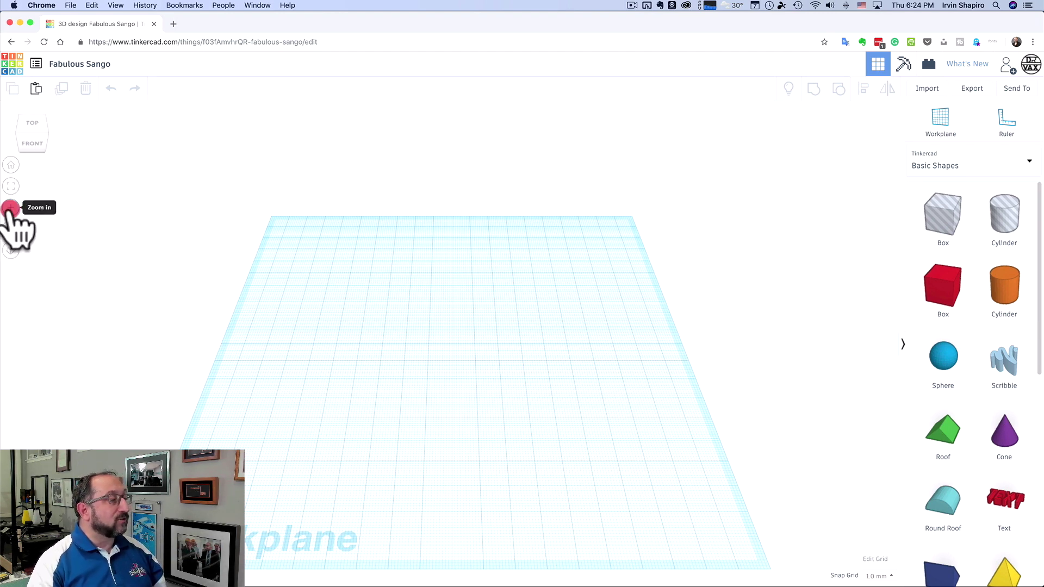
left_click(11, 207)
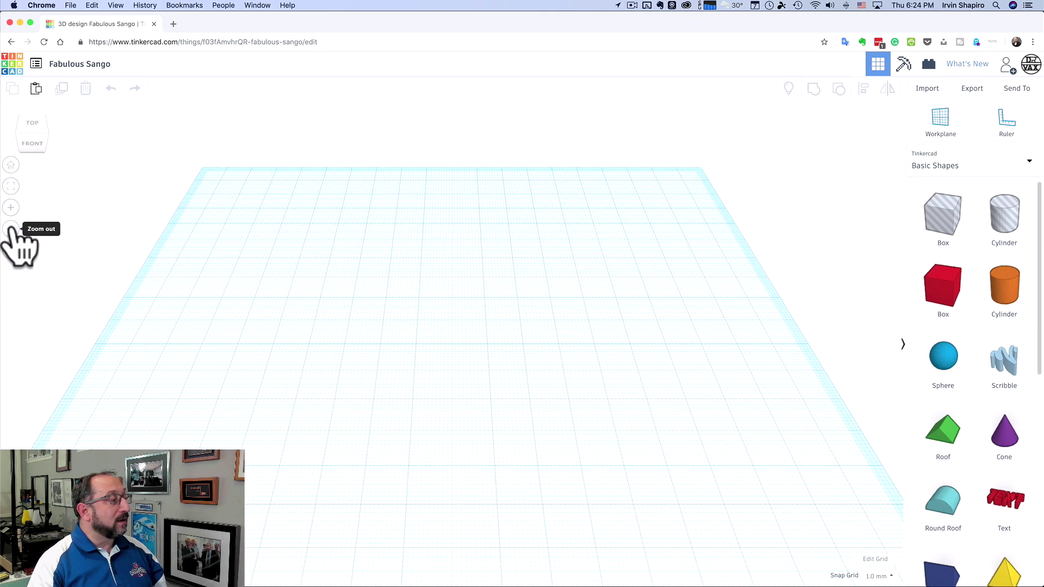
left_click(11, 229)
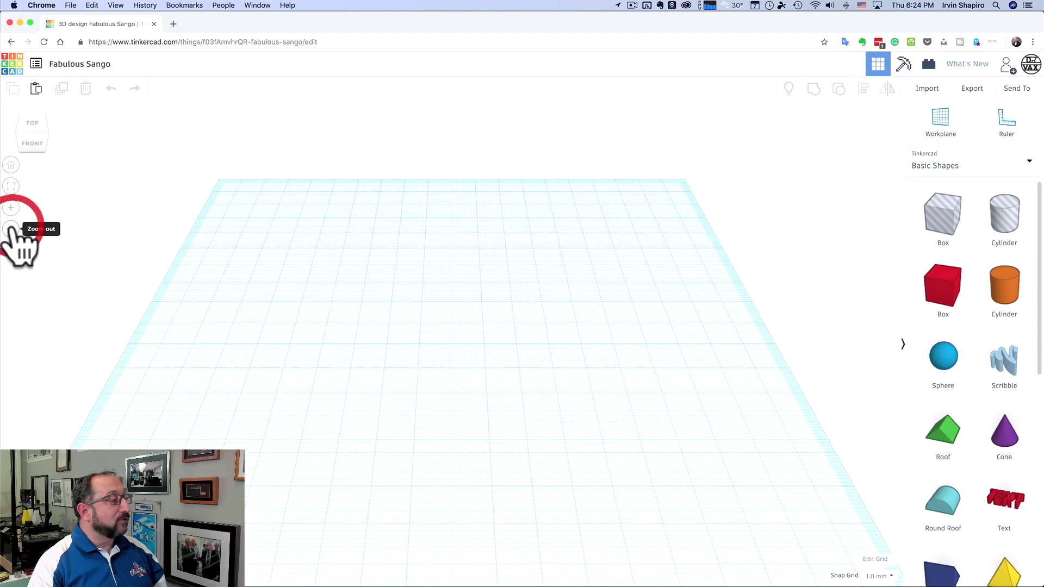
Place a red box and a practice sphere from Basic Shapes on the workplane
left_click(10, 165)
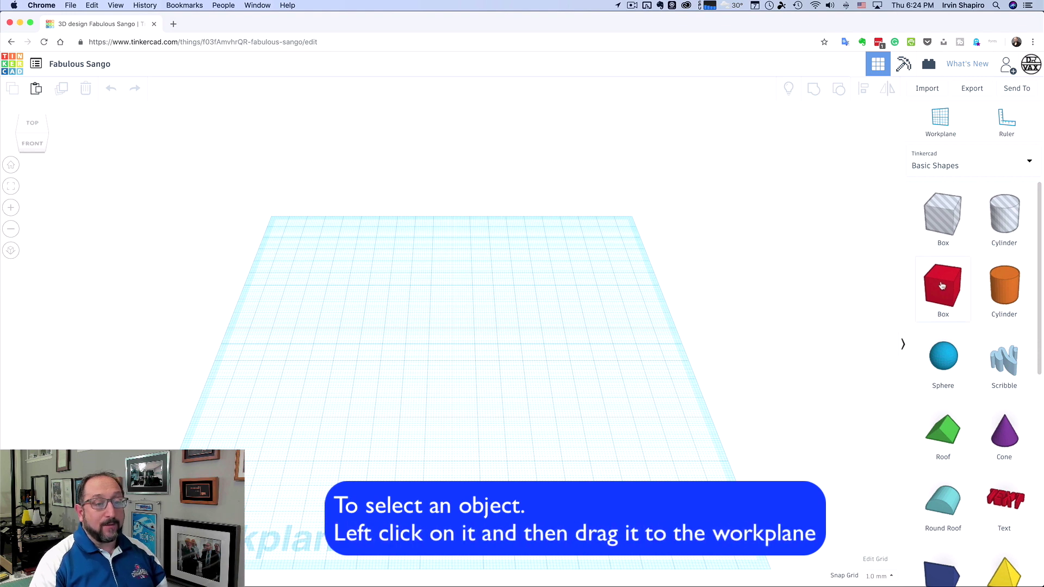
left_click_drag(913, 294, 404, 350)
left_click(573, 398)
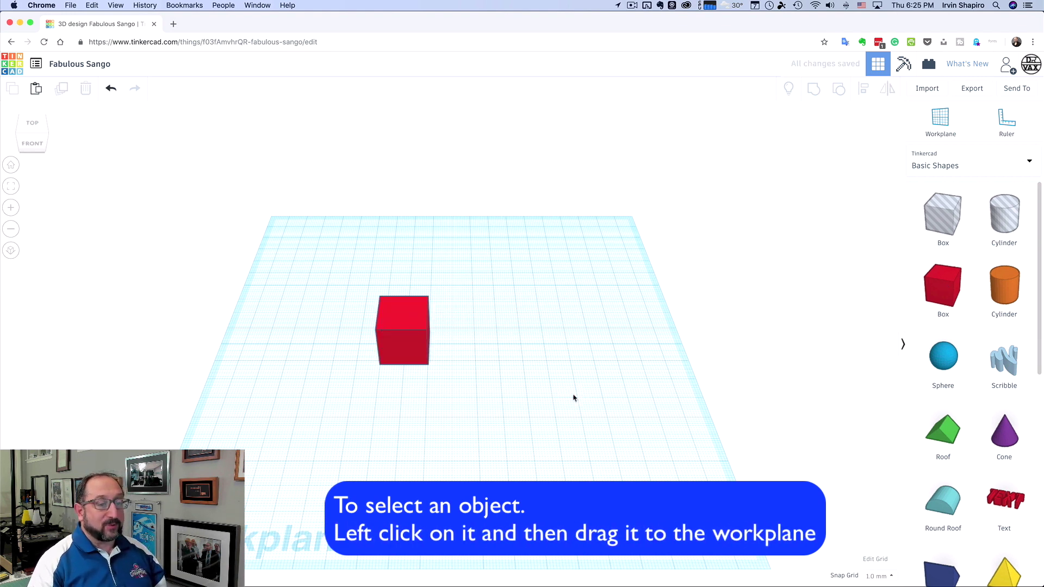
left_click_drag(953, 355, 522, 341)
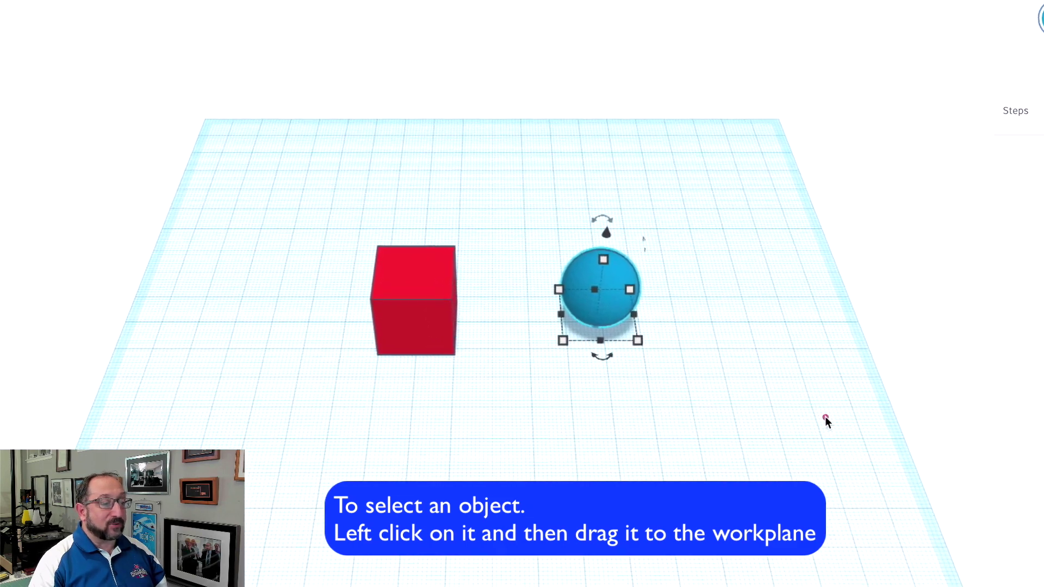
left_click(824, 416)
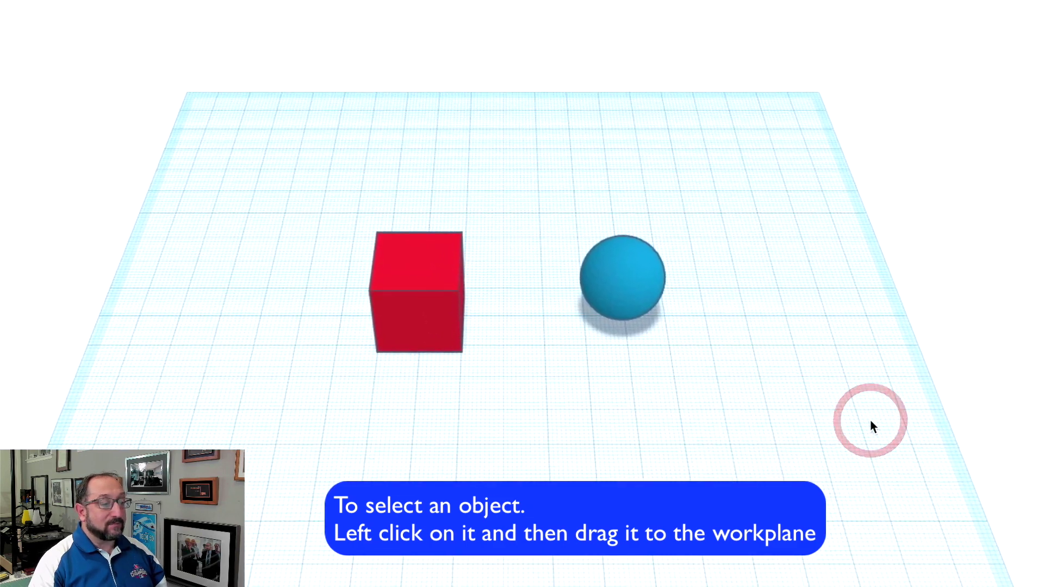
left_click_drag(598, 284, 440, 151)
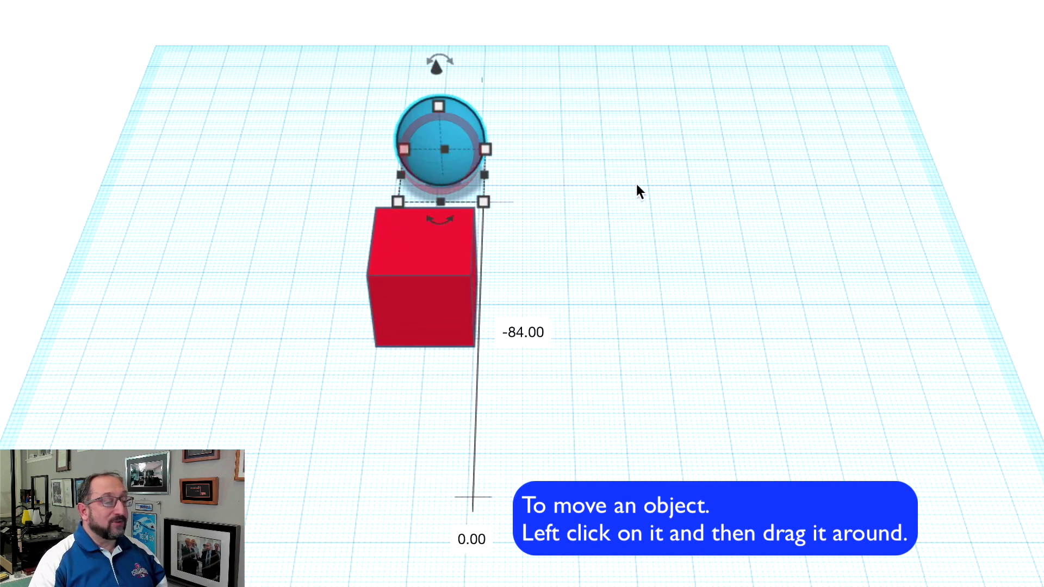
Check the sphere from front, bottom and right views and move it beside the box
left_click(678, 210)
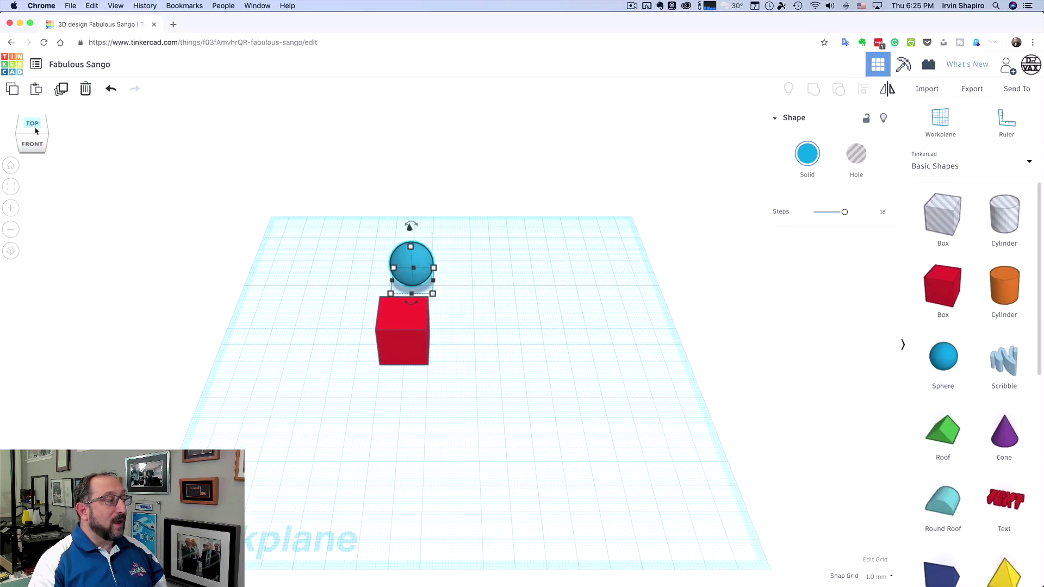
left_click(37, 145)
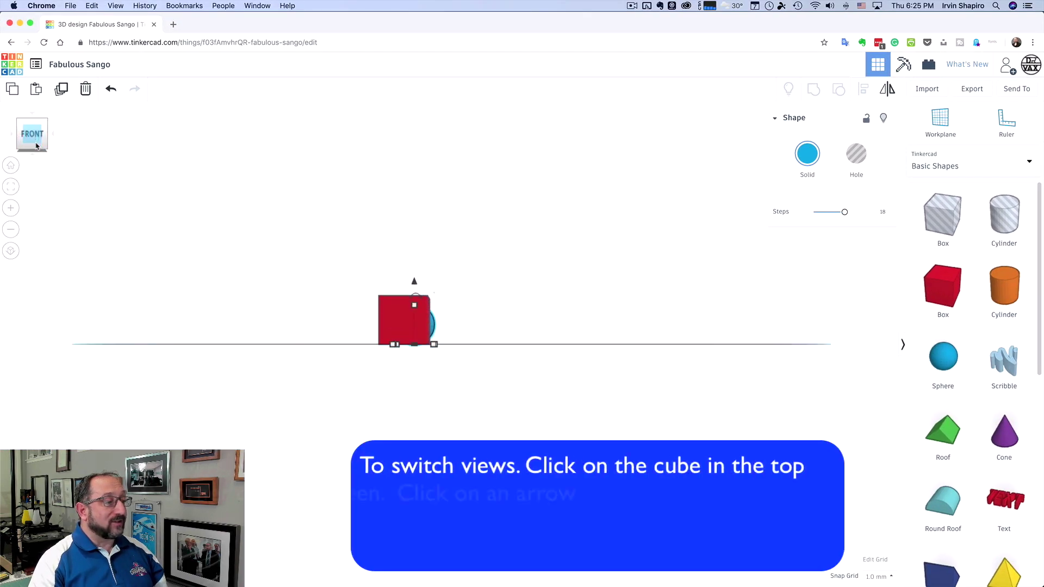
left_click_drag(433, 329, 480, 326)
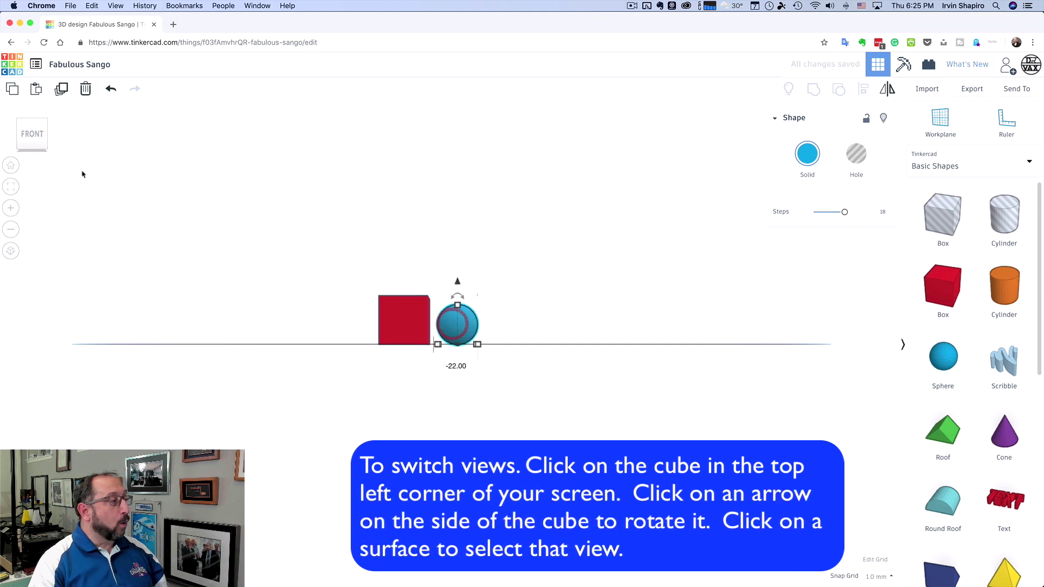
left_click(32, 154)
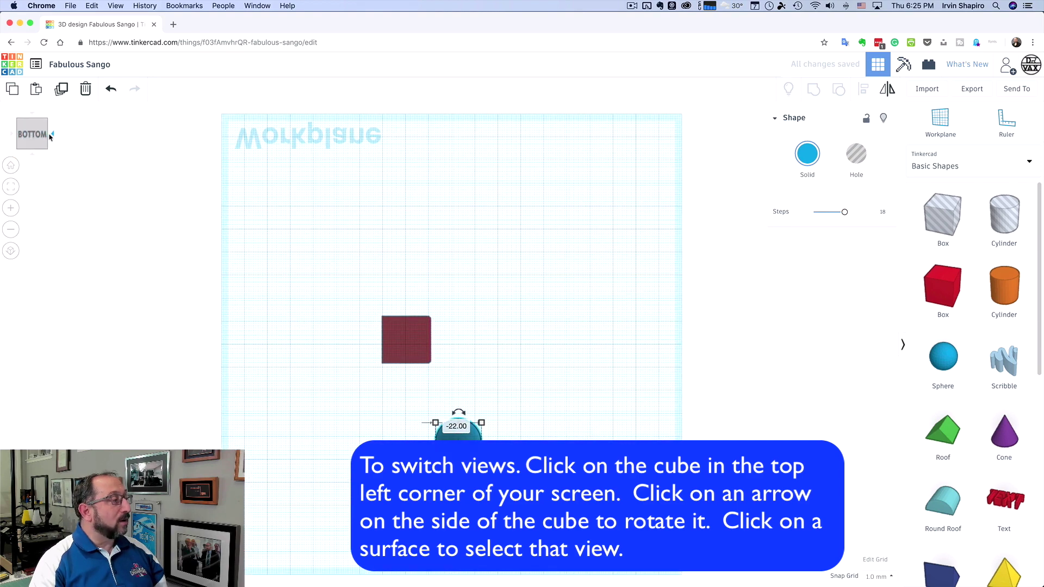
left_click(53, 135)
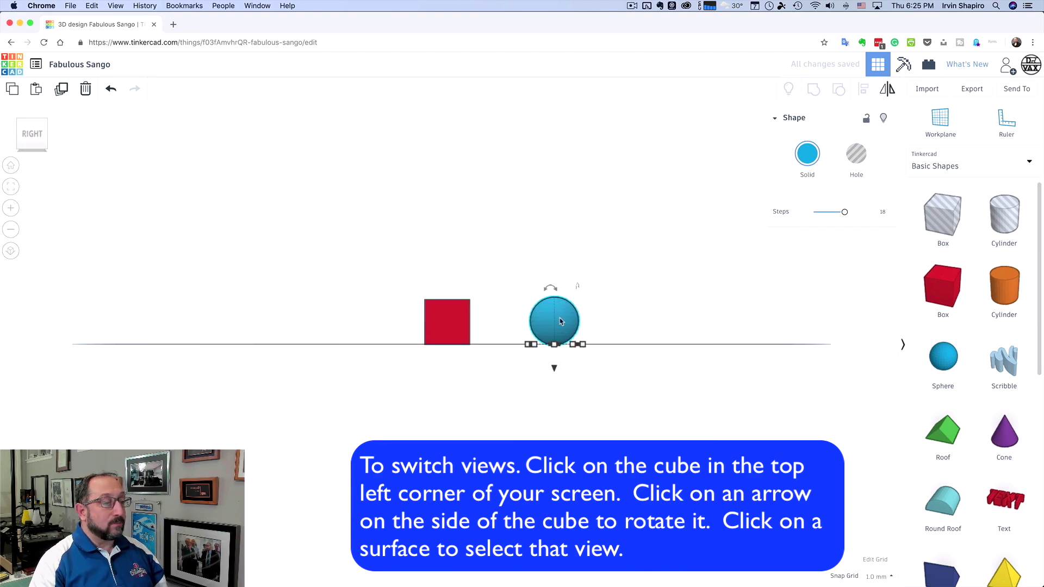
left_click_drag(560, 321, 587, 320)
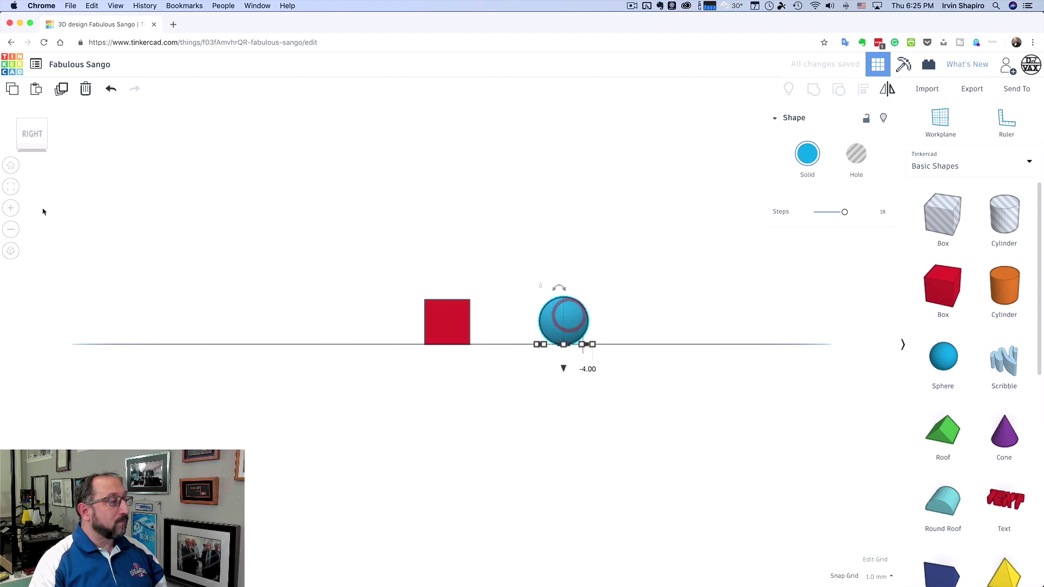
left_click(11, 167)
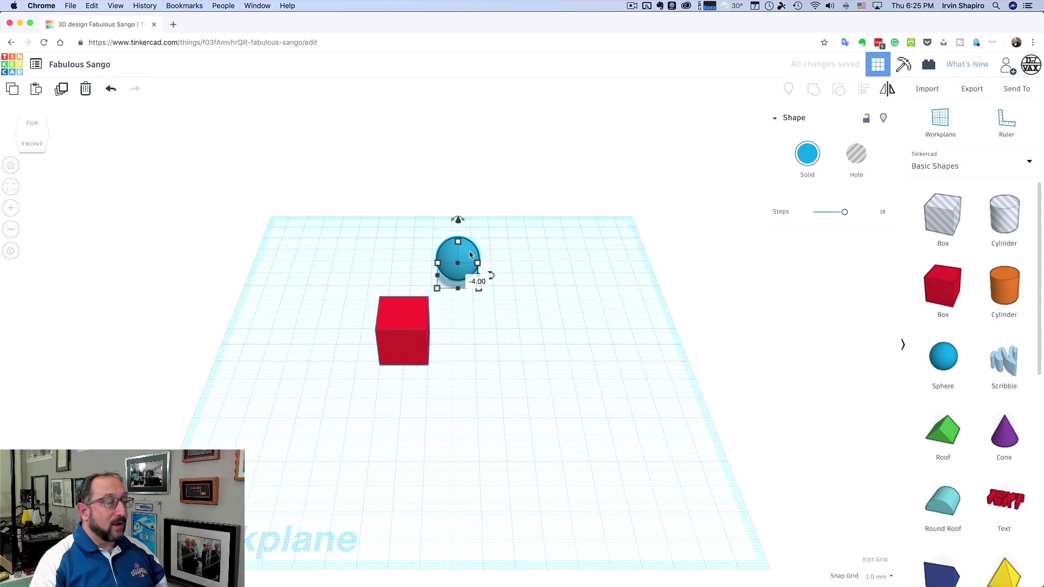
left_click_drag(470, 254, 490, 319)
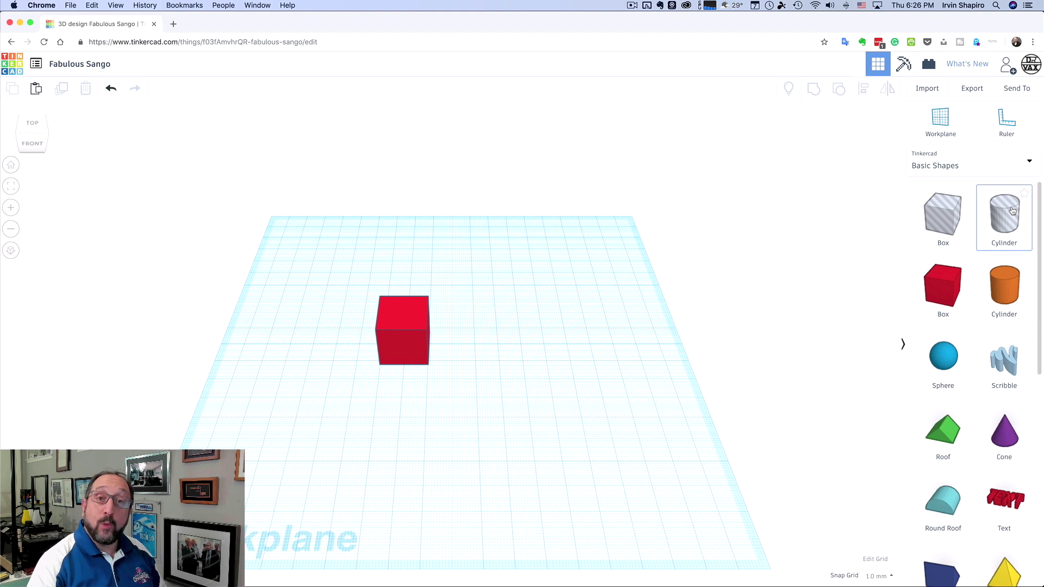
Add a hole cylinder 5 mm wide and about 59 mm tall
left_click_drag(1012, 211, 513, 357)
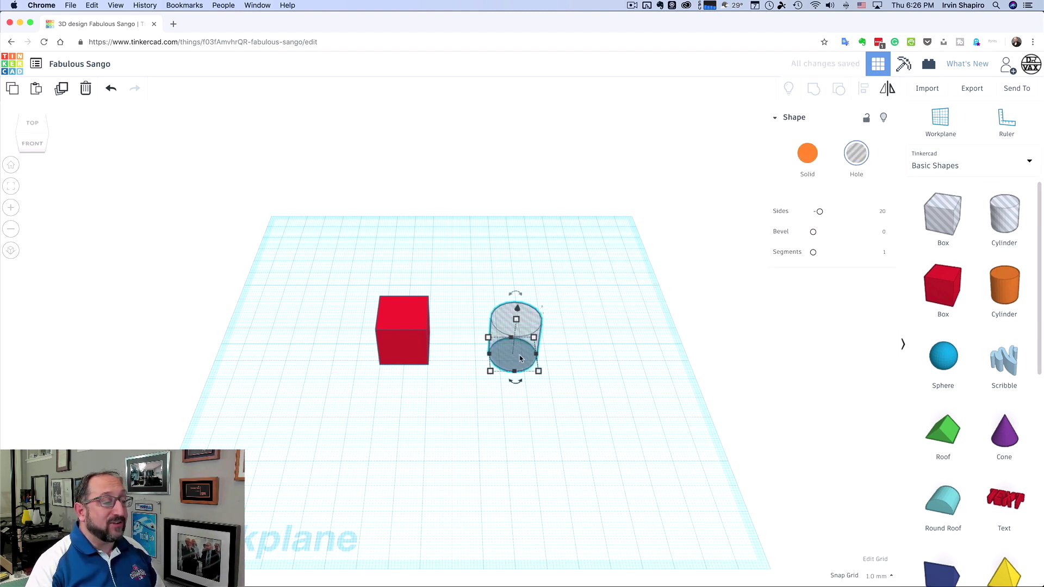
mouse_move(538, 372)
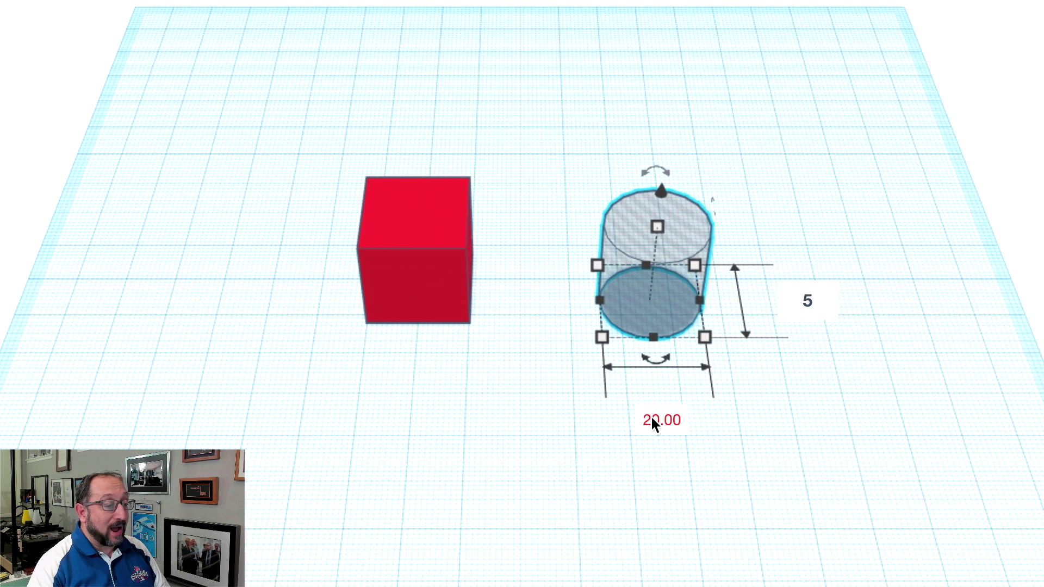
left_click(653, 420)
type("5")
key("Return")
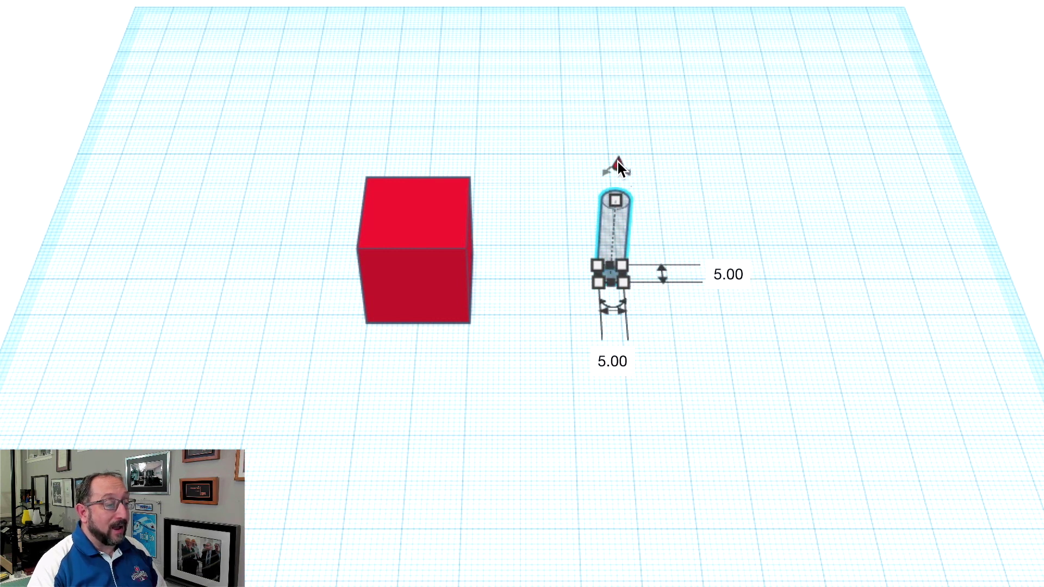
left_click_drag(618, 199, 662, 24)
Move the hole cylinder into the centre of the red box, sunk 2 mm below the workplane
left_click_drag(627, 83, 550, 197)
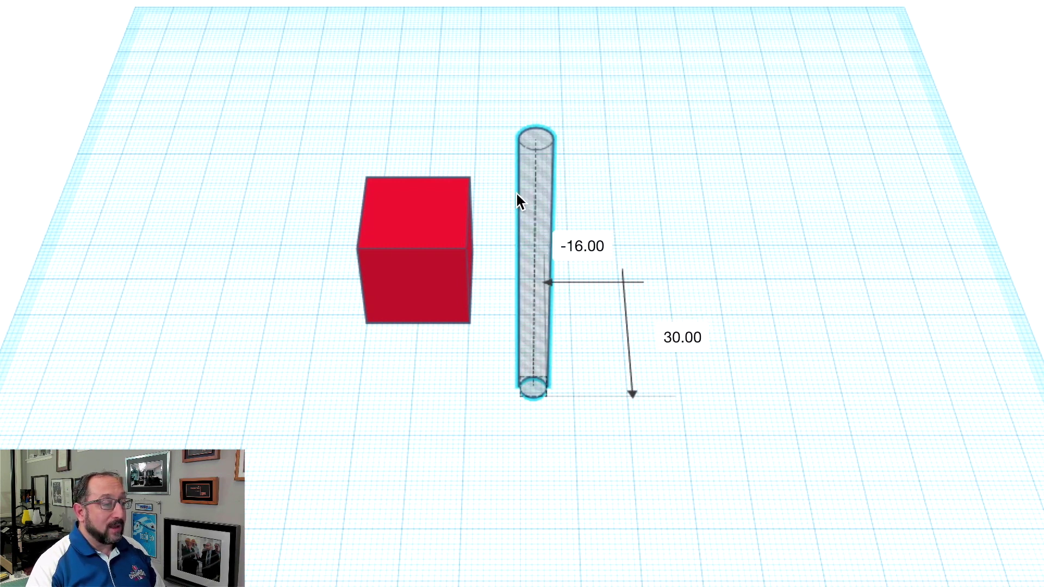
left_click_drag(501, 191, 413, 191)
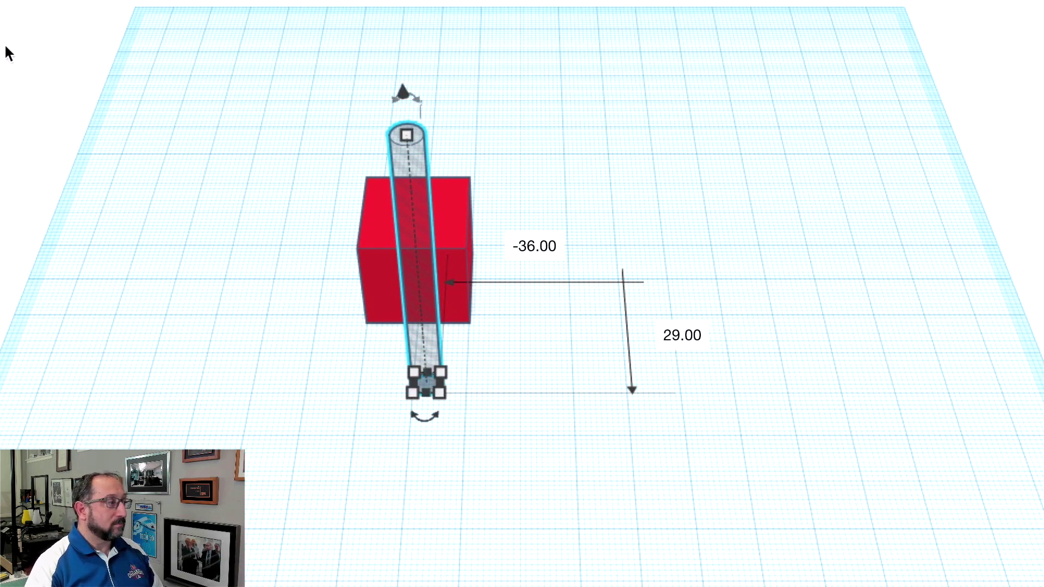
left_click(32, 134)
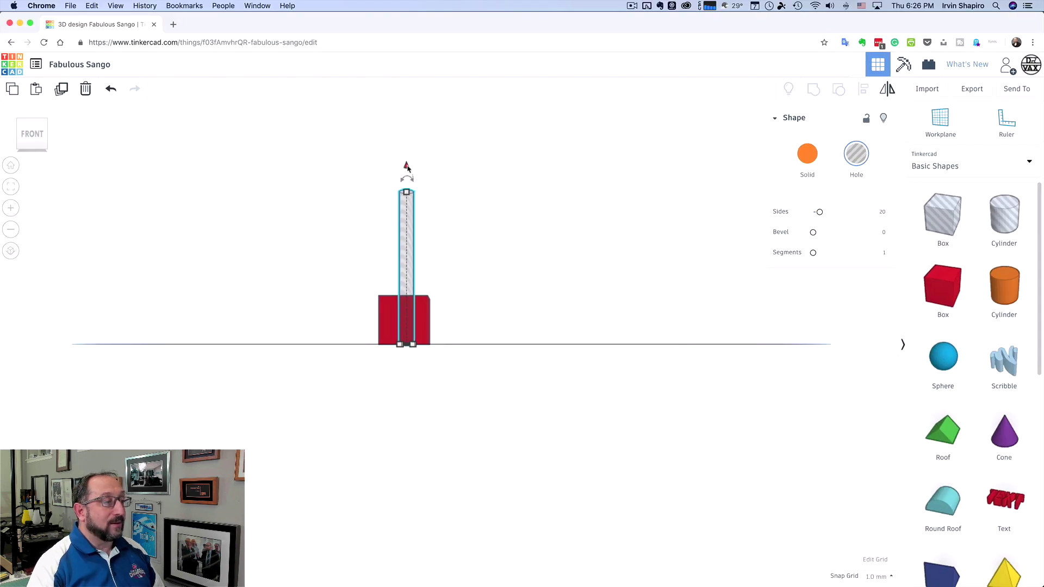
left_click_drag(407, 168, 407, 212)
left_click(52, 136)
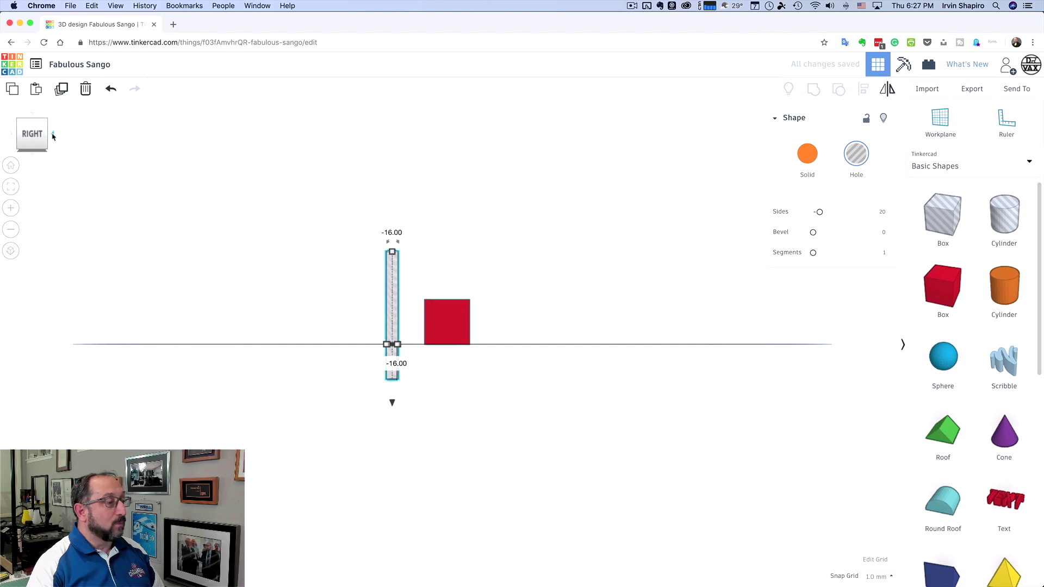
left_click_drag(391, 295, 445, 298)
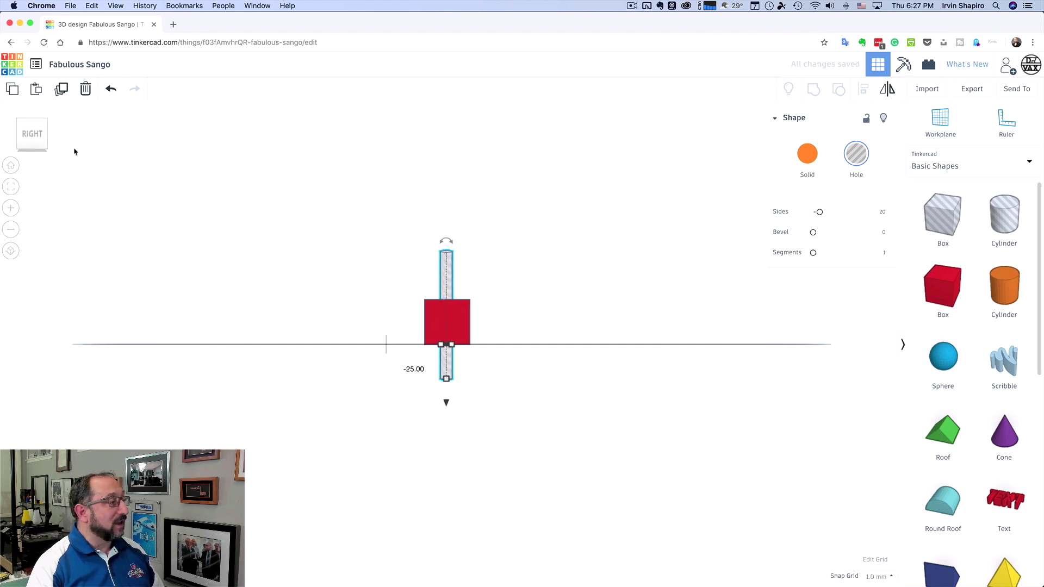
left_click(53, 135)
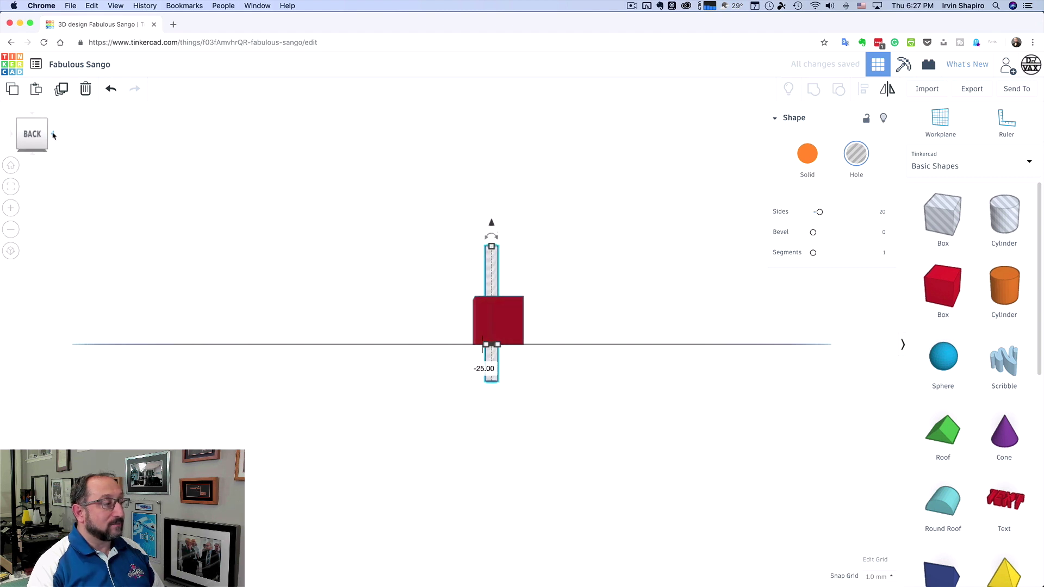
left_click_drag(492, 266, 497, 269)
Return to the default angled view and select both the red box and hole
left_click(53, 136)
left_click(54, 135)
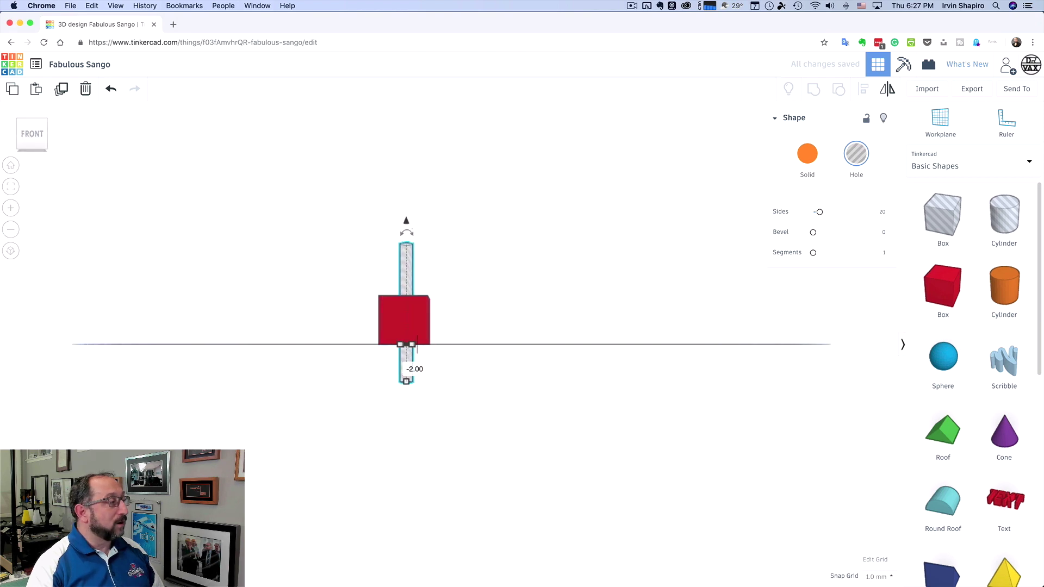
left_click(11, 164)
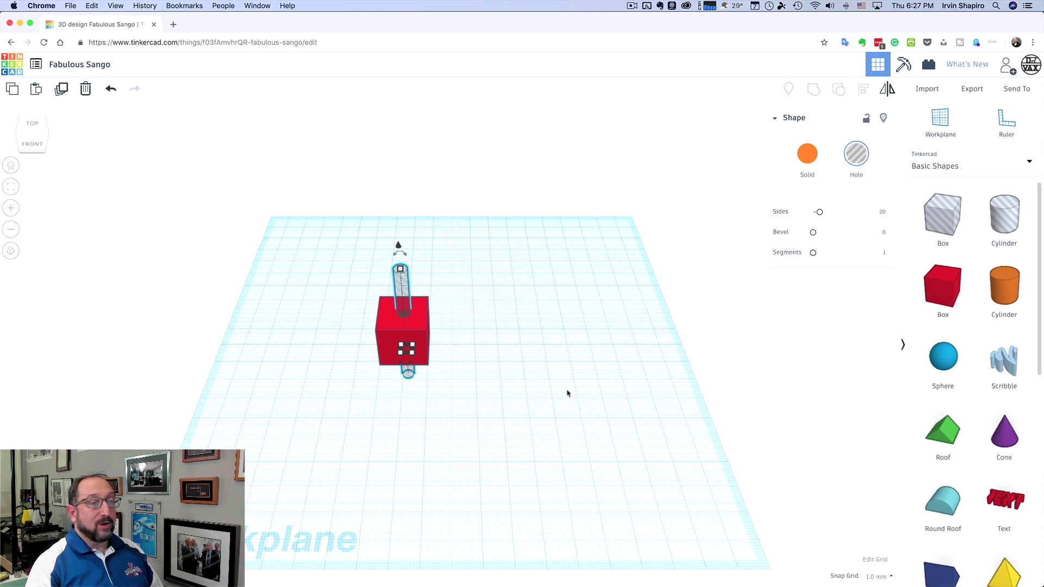
left_click_drag(333, 235, 541, 439)
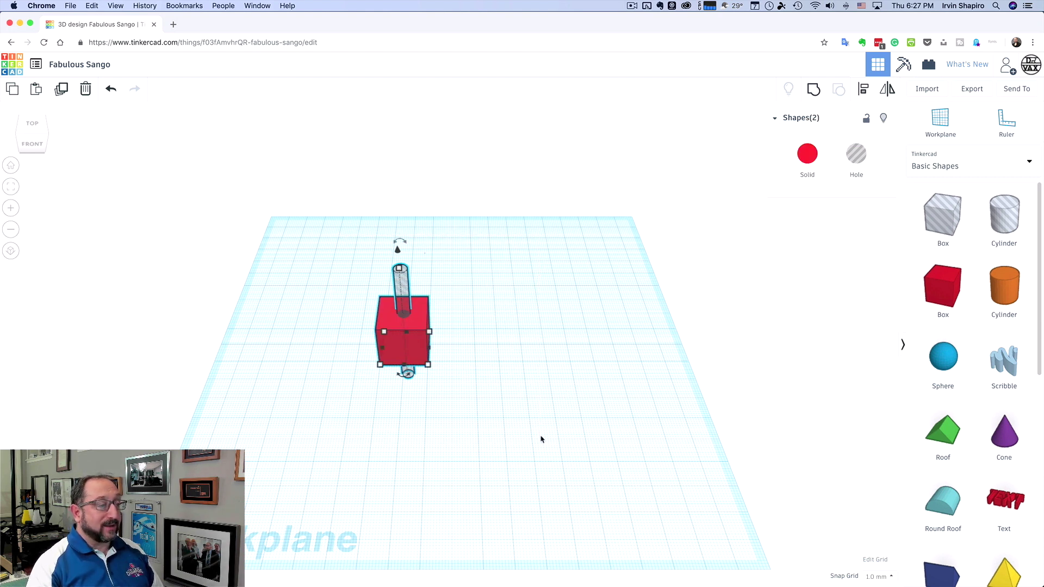
Group the hole with the red box, then orbit and zoom to inspect the cut hole
left_click(812, 91)
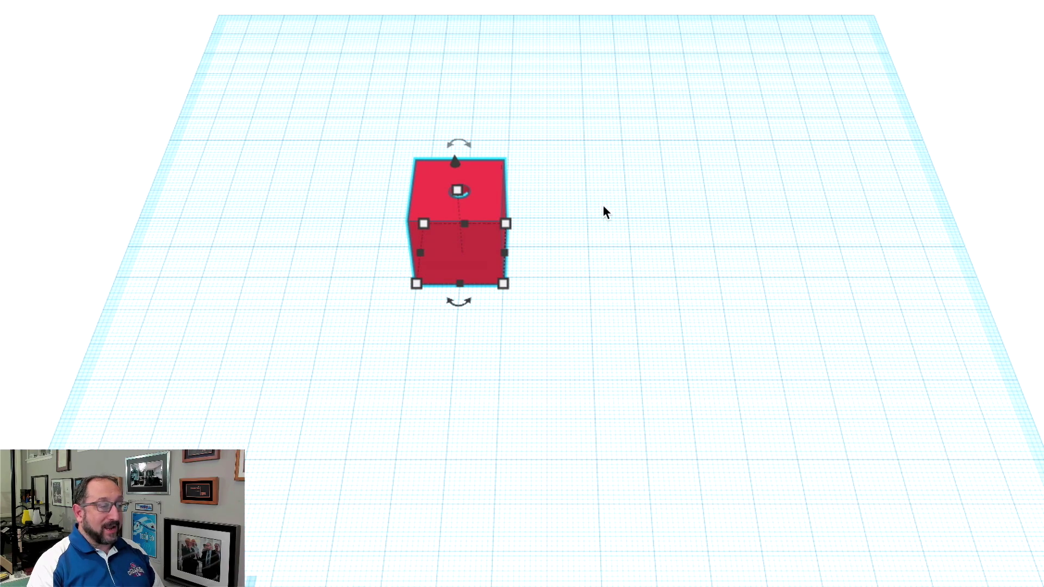
left_click(603, 204)
right_click_drag(602, 204, 593, 365)
scroll(592, 362, "down", 5)
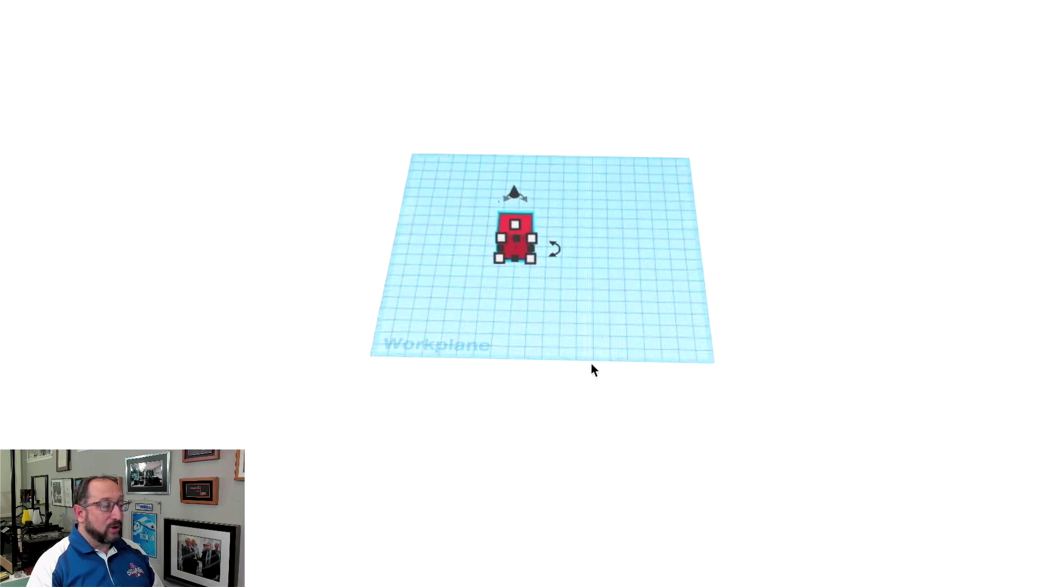
scroll(586, 364, "up", 5)
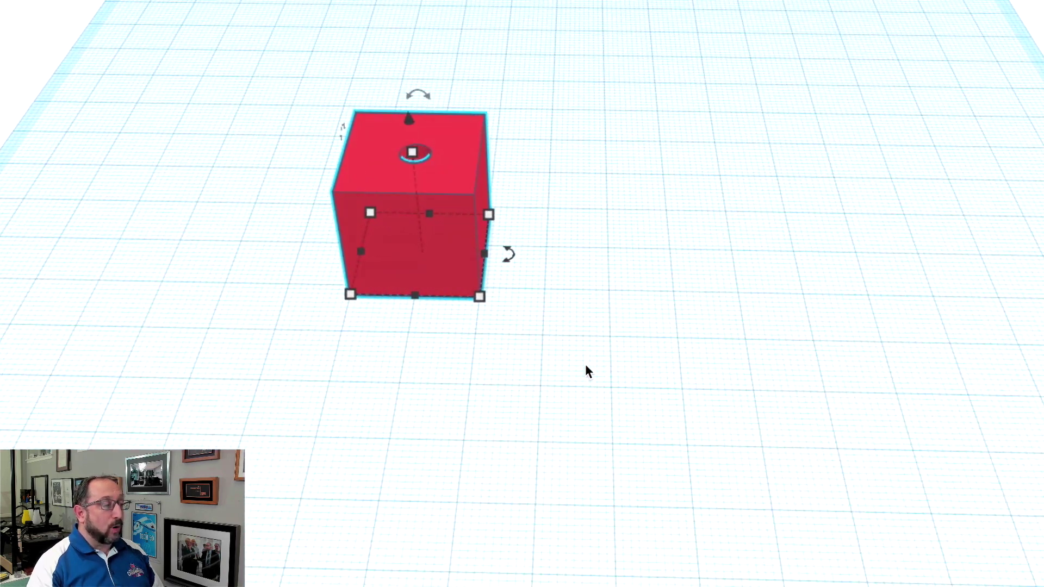
scroll(585, 365, "down", 2)
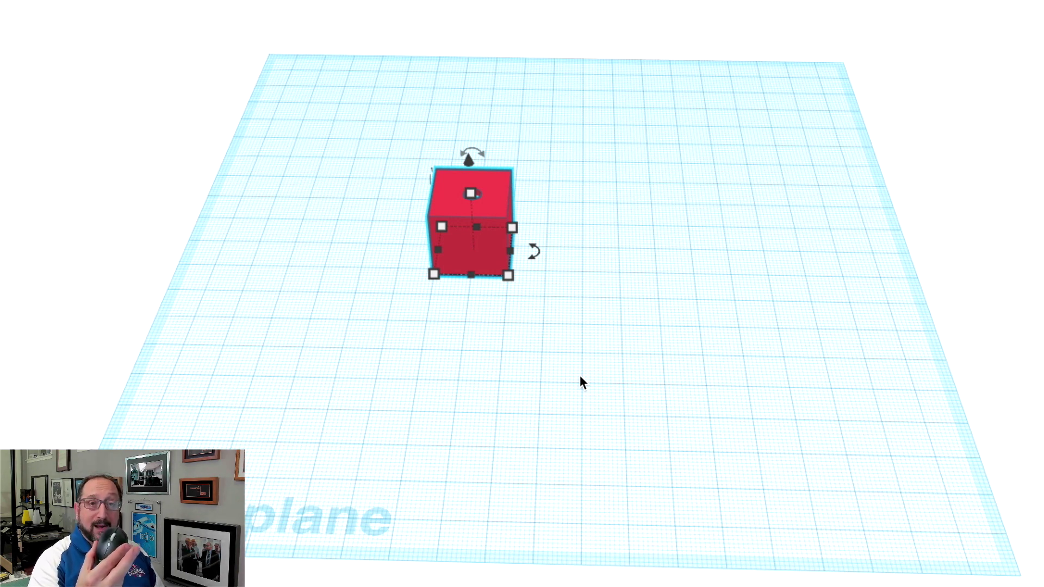
scroll(595, 373, "down", 4)
scroll(595, 373, "up", 8)
scroll(596, 375, "down", 6)
scroll(593, 374, "up", 3)
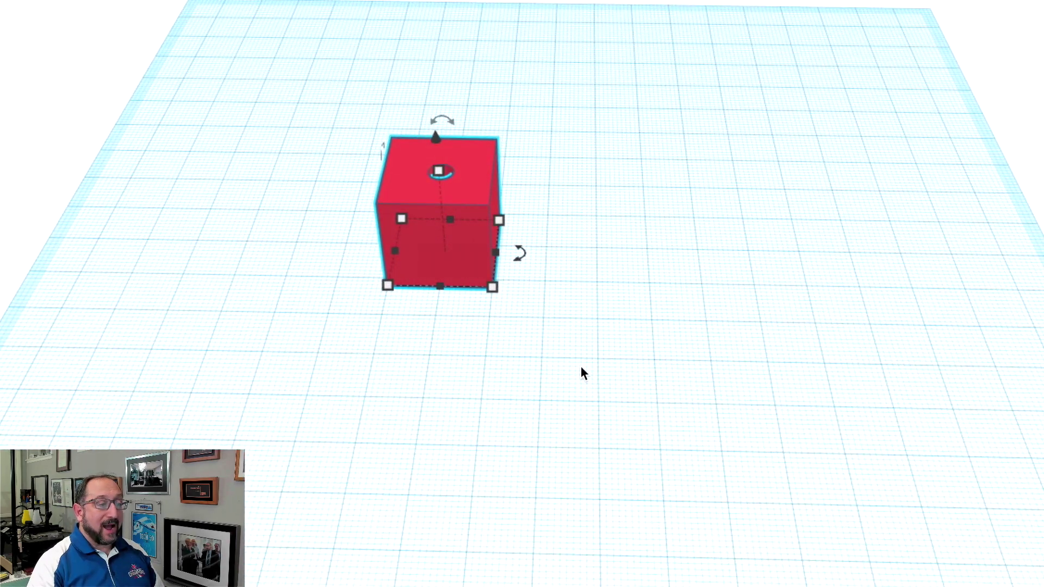
middle_click_drag(580, 367, 628, 336)
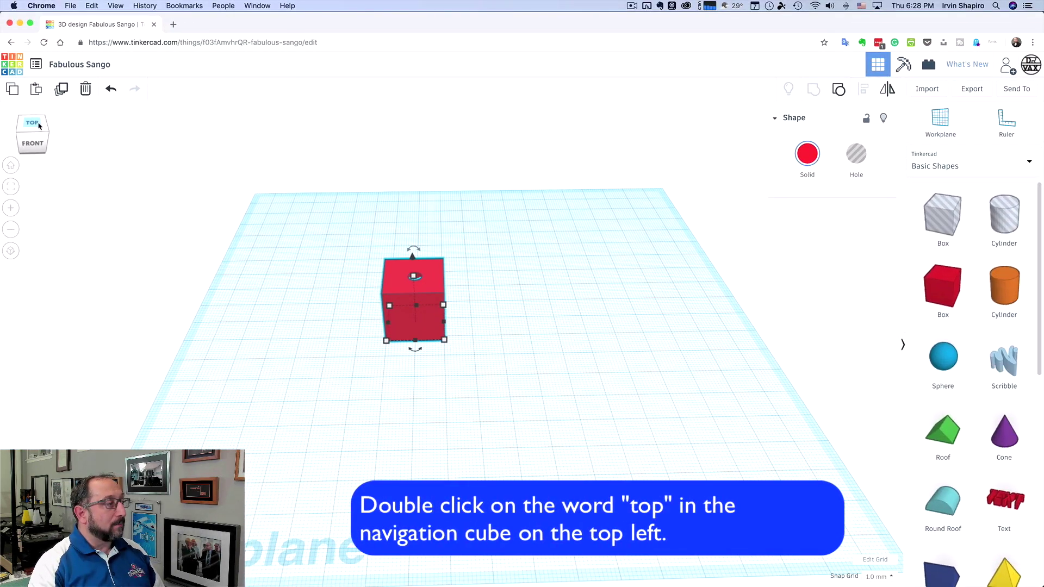
Switch to the TOP view and slide the holed red box slightly right
double_click(38, 125)
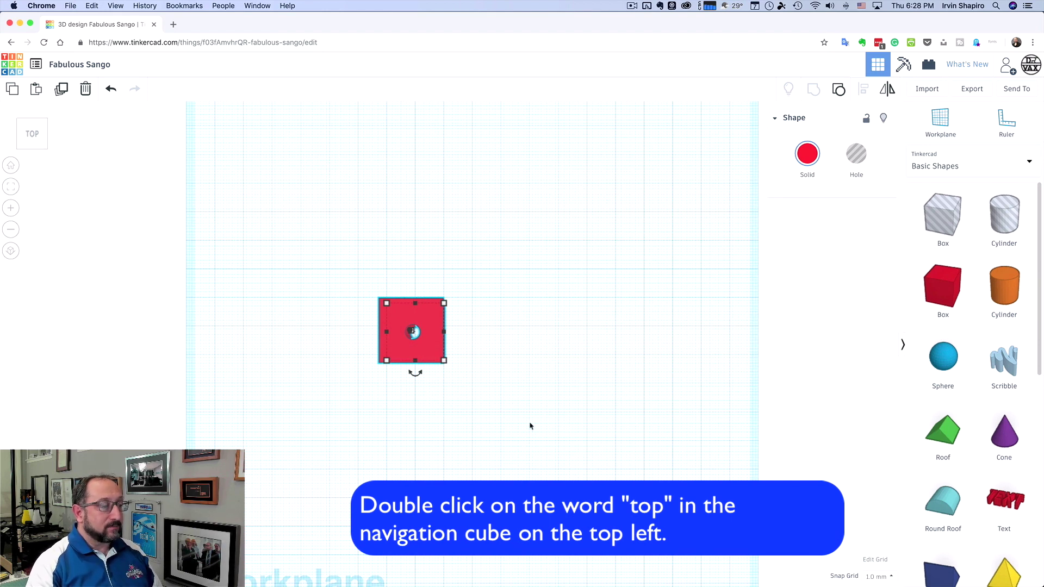
left_click_drag(438, 317, 458, 291)
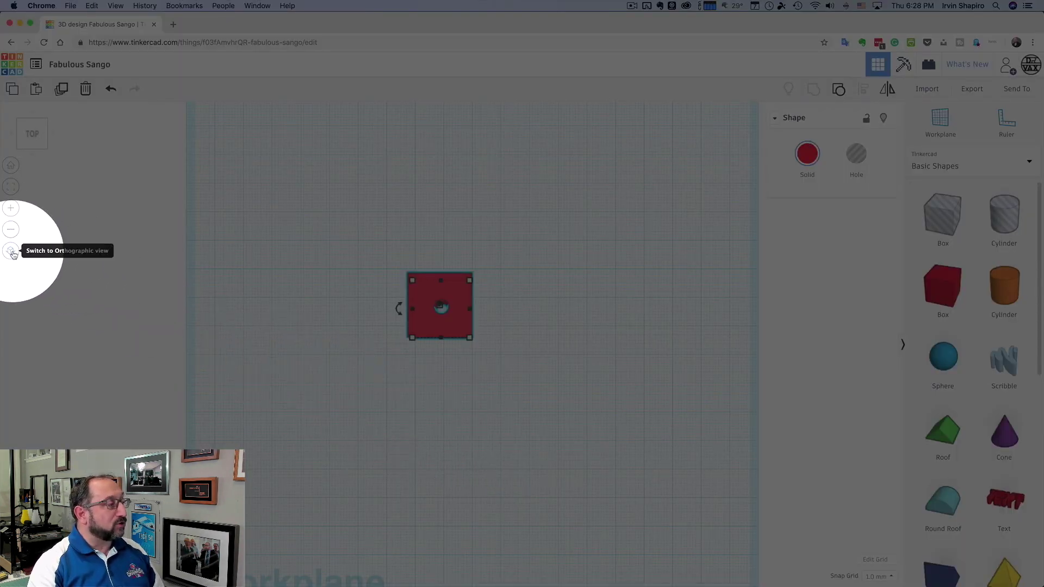
Reposition the red box in orthographic top view and stretch it to about 96 by 92 mm
left_click(11, 250)
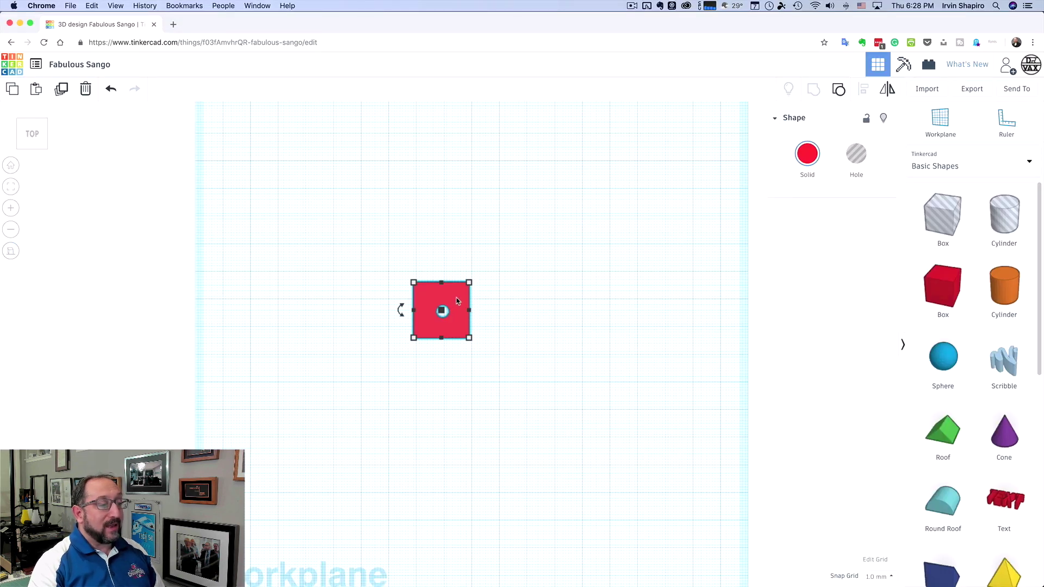
left_click_drag(456, 301, 531, 507)
left_click_drag(605, 506, 472, 272)
left_click(11, 164)
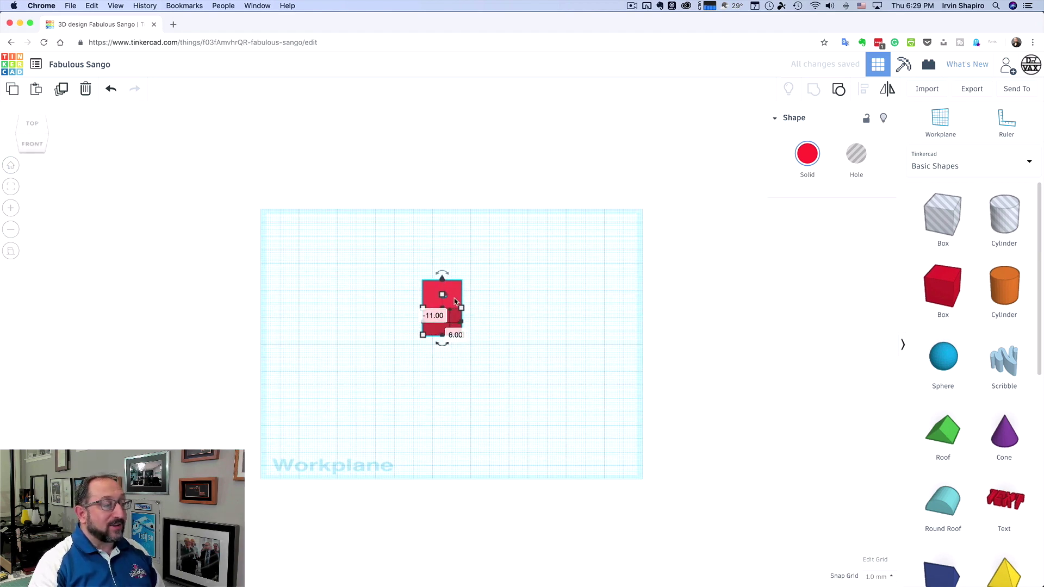
left_click_drag(455, 300, 501, 308)
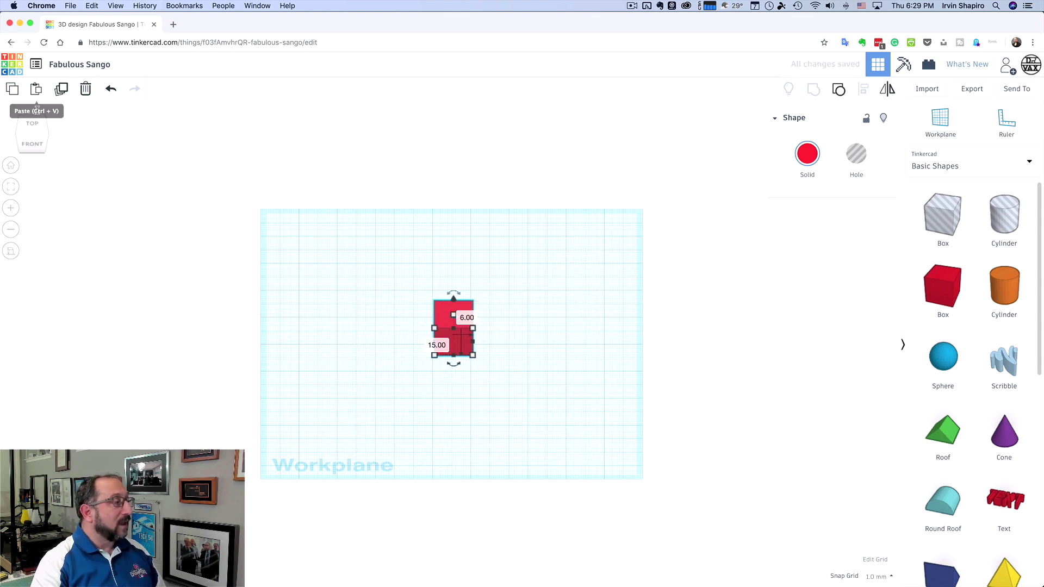
left_click(36, 120)
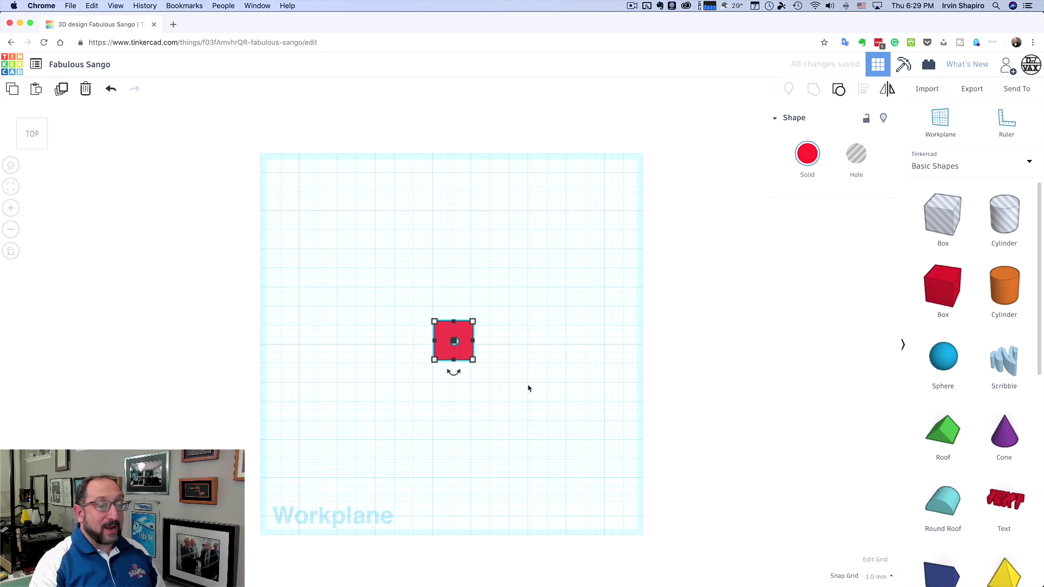
mouse_move(472, 359)
left_click_drag(472, 360, 546, 429, "alt")
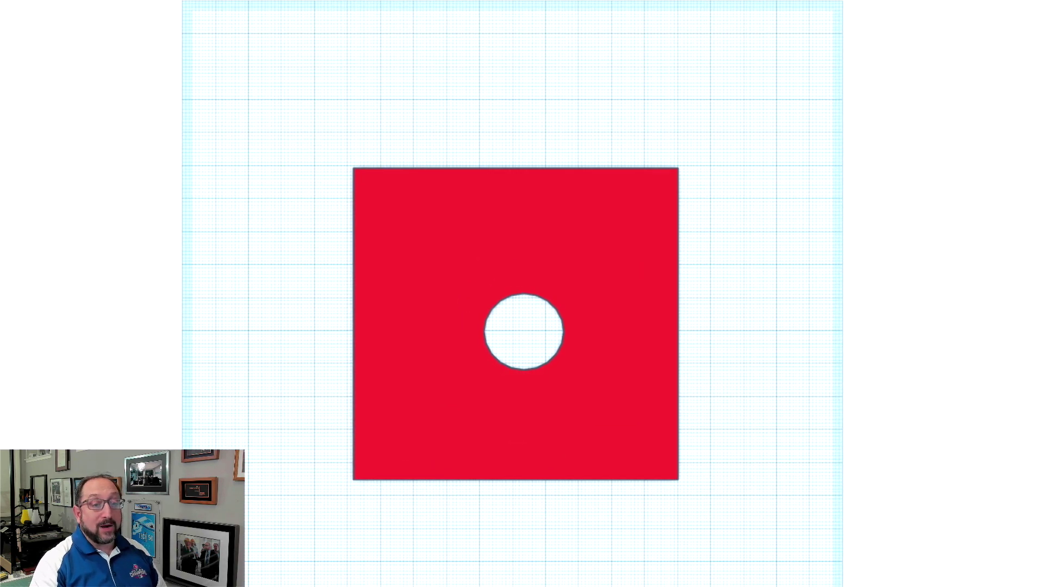
Resize the orange cylinder to about 24 by 22 and nudge it with arrow keys
left_click(523, 330)
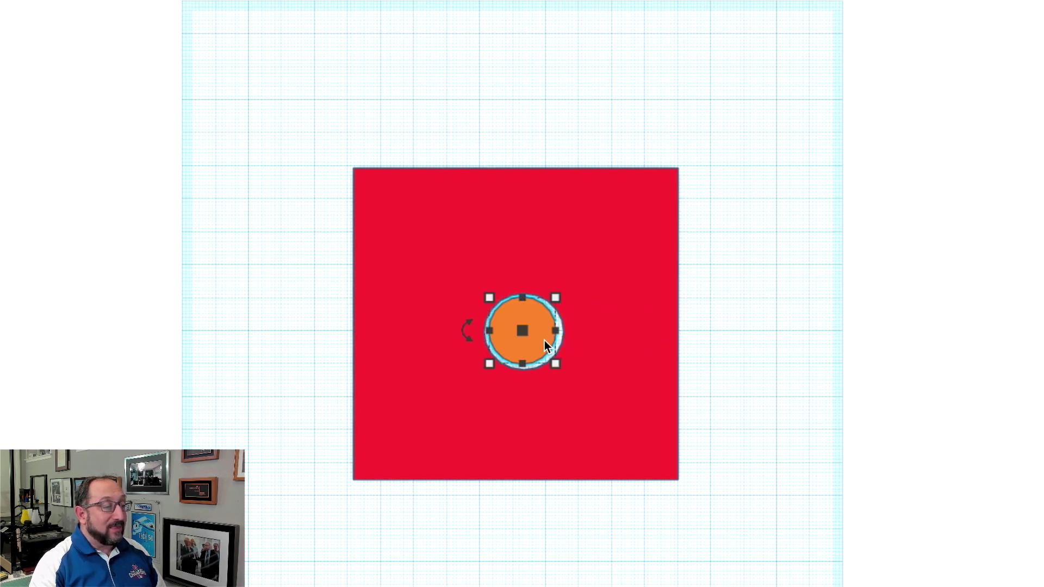
left_click(555, 363)
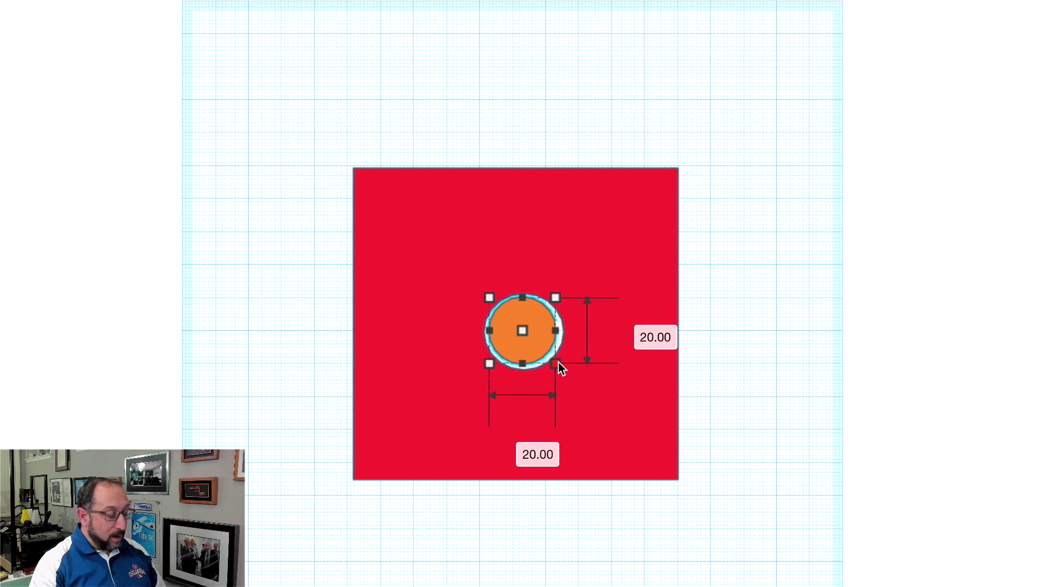
left_click_drag(559, 362, 544, 348)
left_click(775, 410)
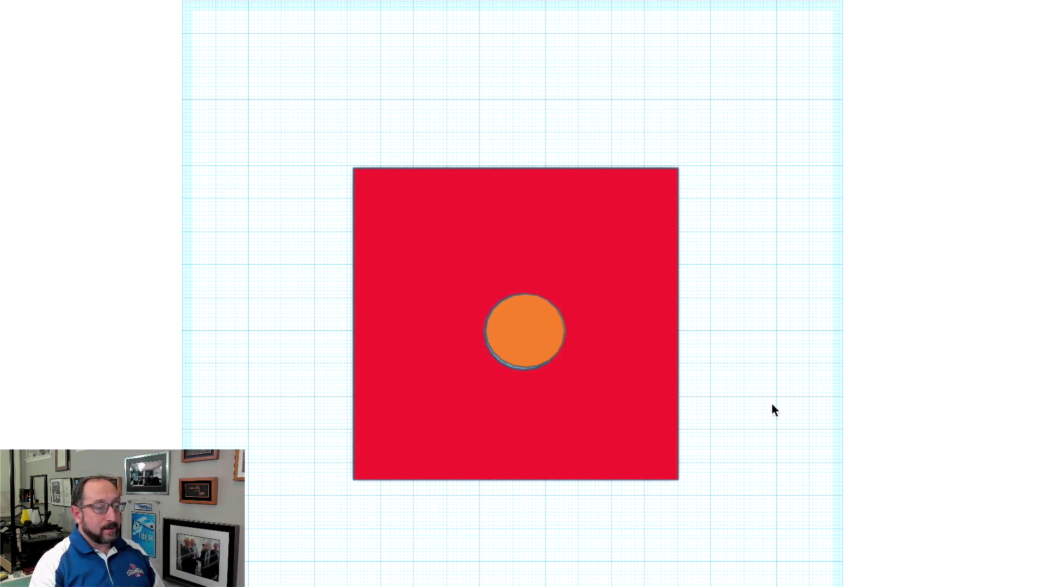
left_click(546, 347)
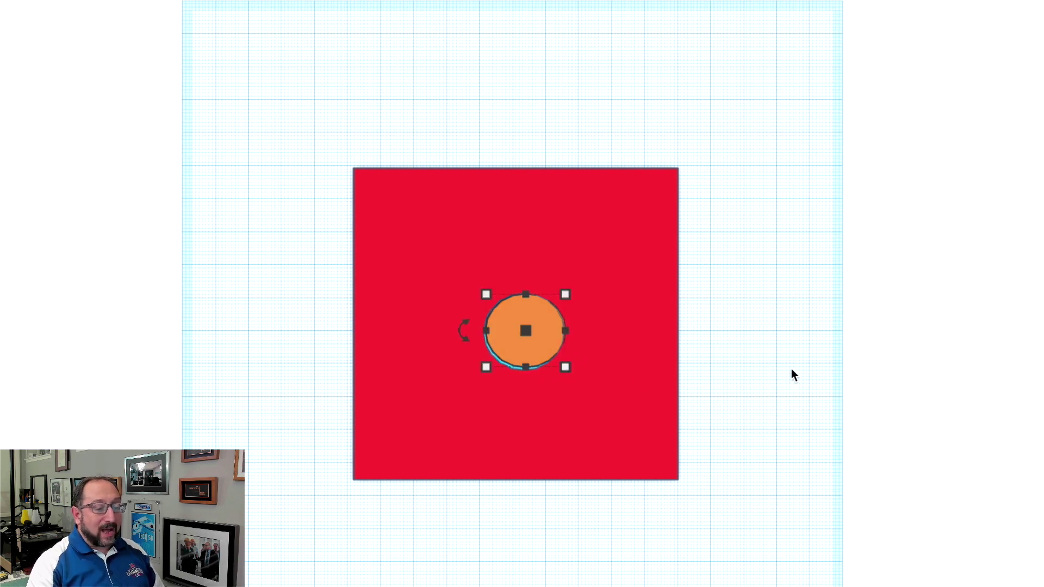
key("Right")
key("Left")
key("Left")
key("Left")
key("Left")
key("Left")
key("Left")
key("Up")
key("Up")
key("Up")
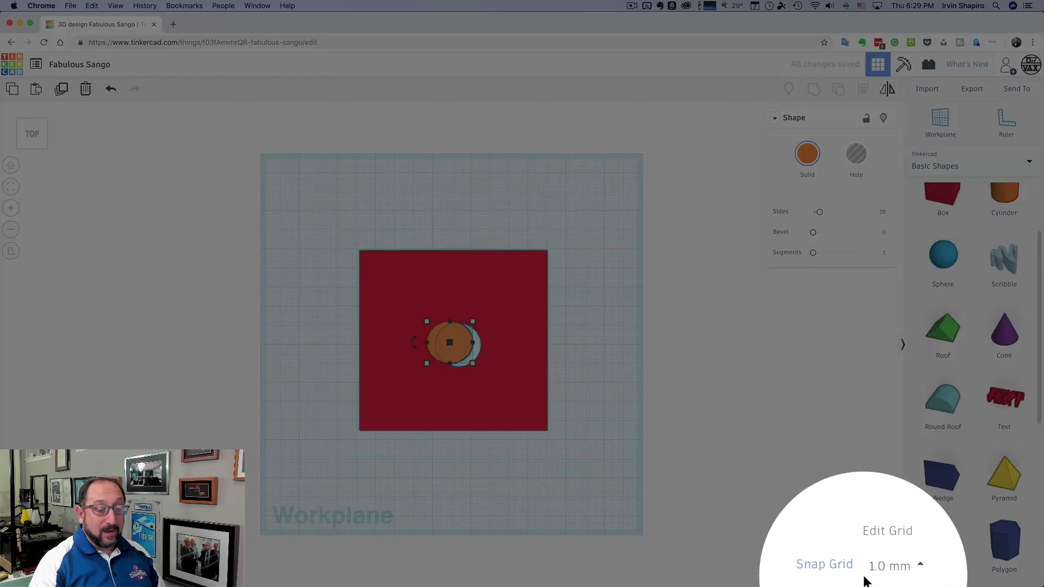
Set snap grid to 0.1 mm and nudge the orange cylinder to centre it over the hole
left_click(894, 574)
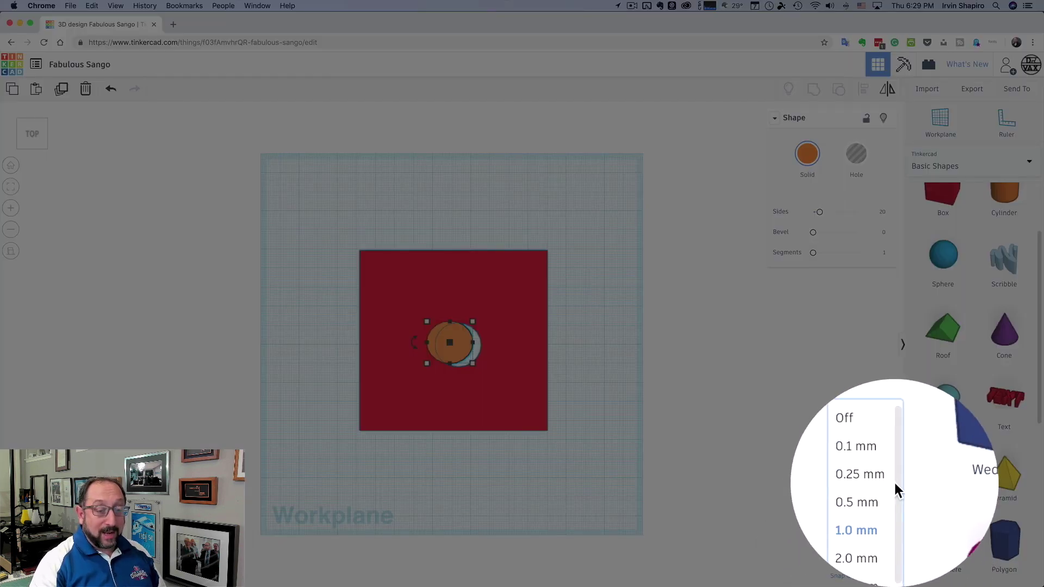
left_click(878, 544)
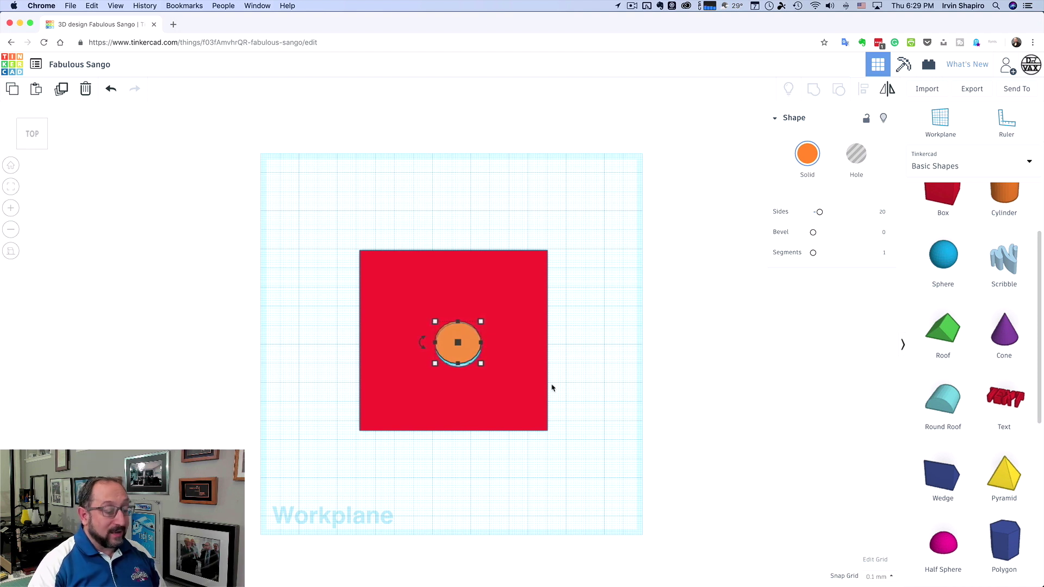
key("Down")
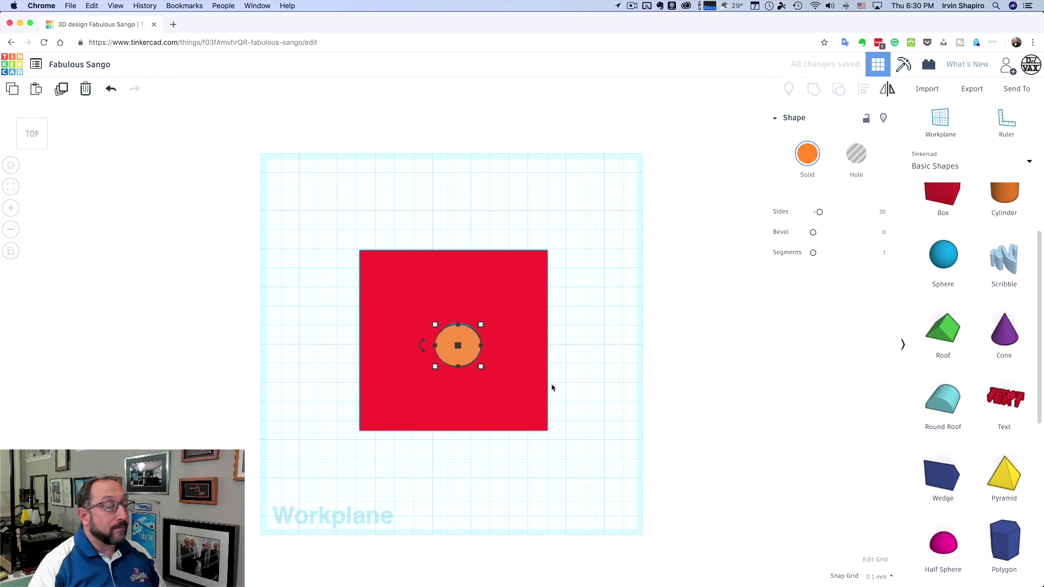
key("Up")
key("Down")
left_click(566, 389)
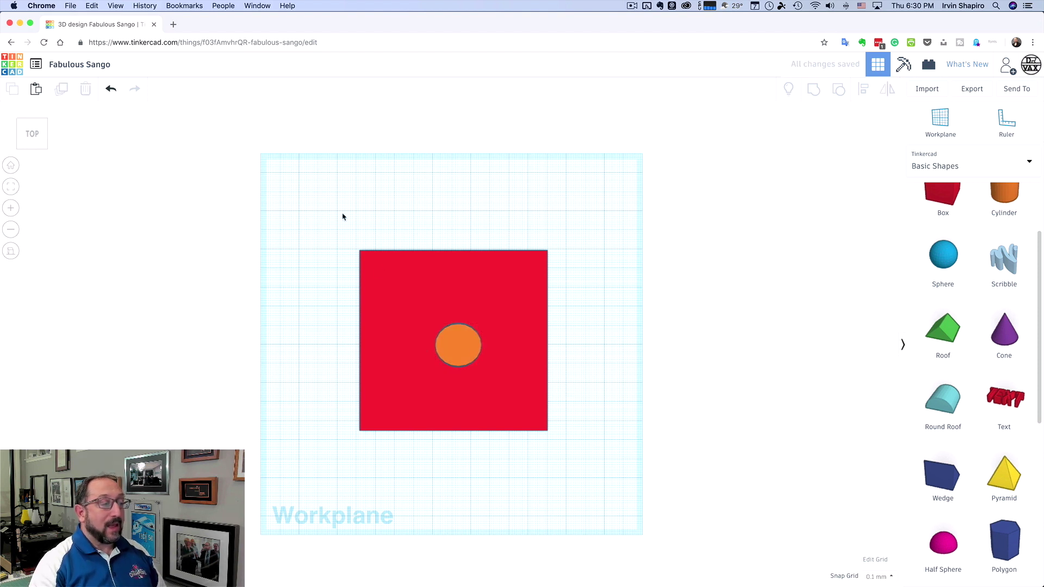
Group the orange cylinder with the red box, move it, and shrink it to about 44 by 44
left_click_drag(330, 193, 600, 469)
left_click(812, 94)
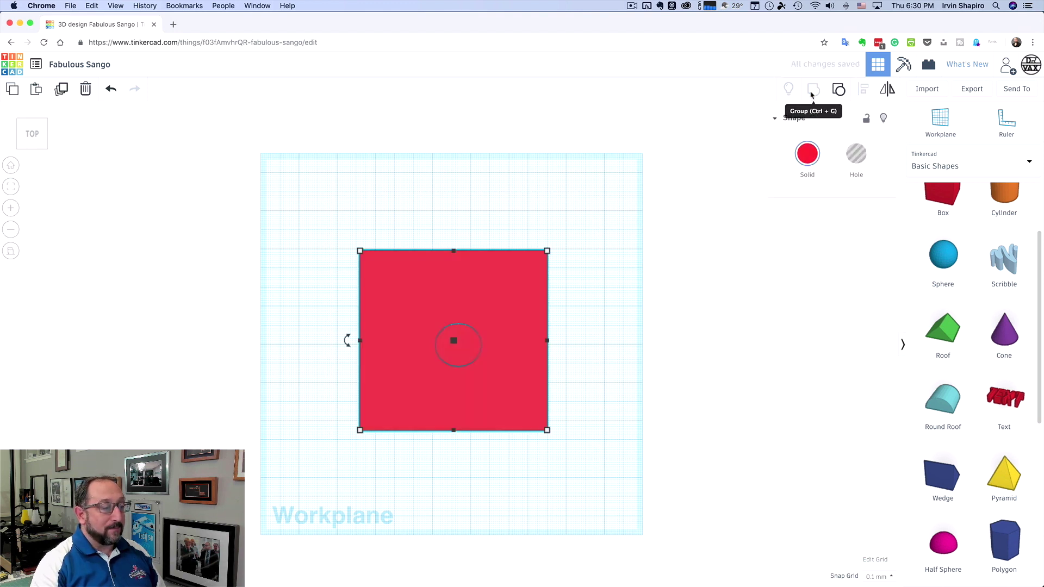
left_click(568, 333)
left_click_drag(515, 361, 489, 339)
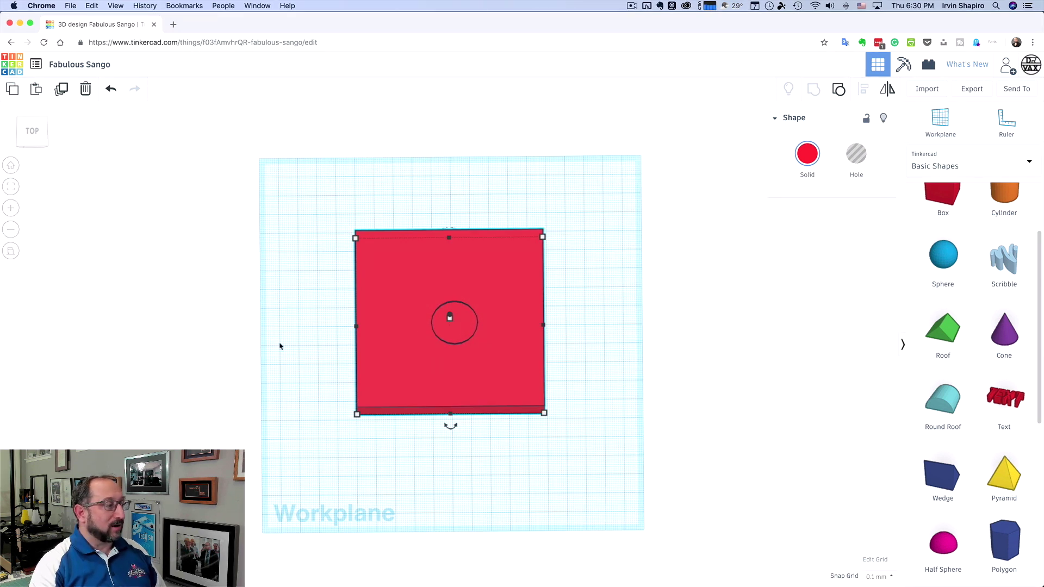
left_click(12, 252)
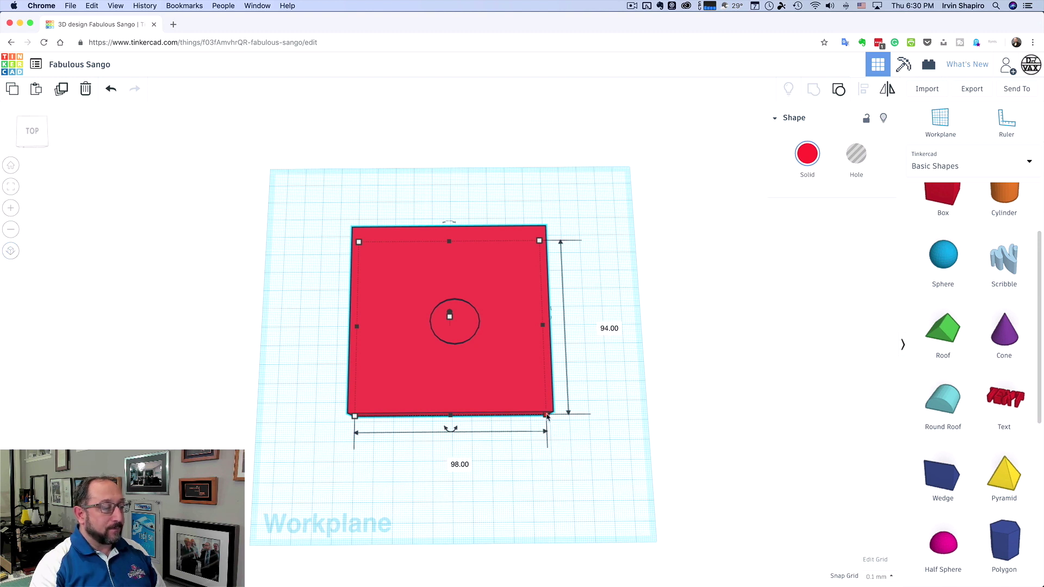
left_click_drag(546, 416, 464, 336)
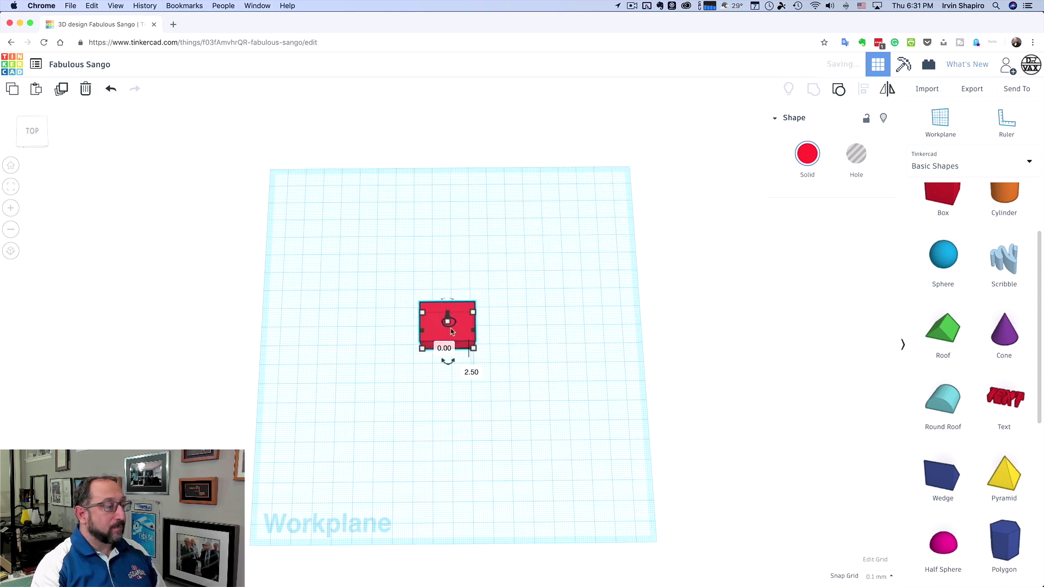
Drag the small red box to a new spot, checking it in orthographic, top and home views
left_click(13, 252)
mouse_move(460, 344)
left_mouse_down()
mouse_move(459, 375)
mouse_move(337, 481)
mouse_move(543, 512)
mouse_move(628, 359)
mouse_move(592, 205)
mouse_move(362, 208)
mouse_move(337, 310)
mouse_move(356, 382)
mouse_move(465, 356)
left_mouse_up()
left_click(32, 130)
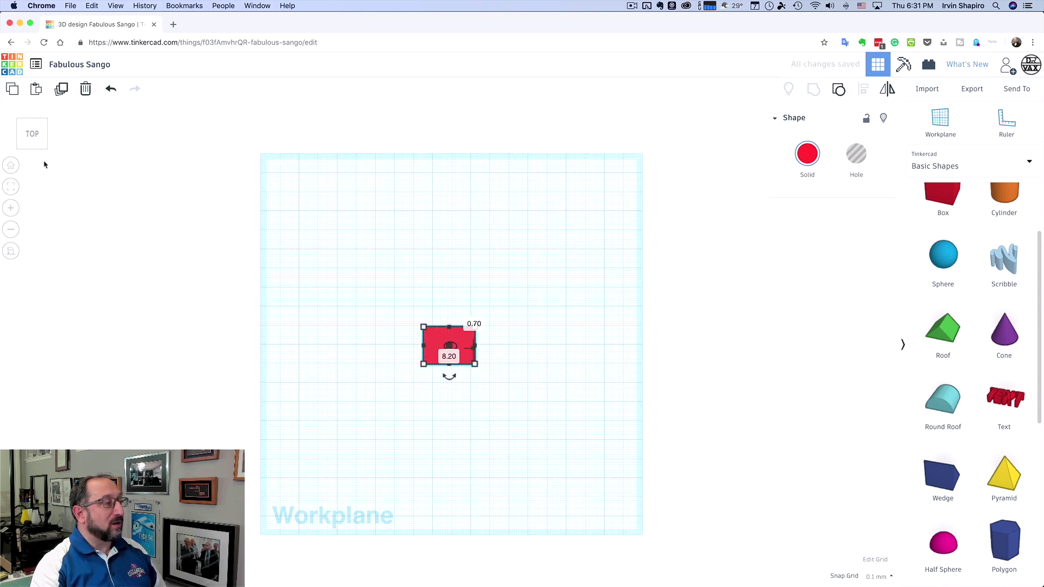
left_click_drag(443, 361, 451, 332)
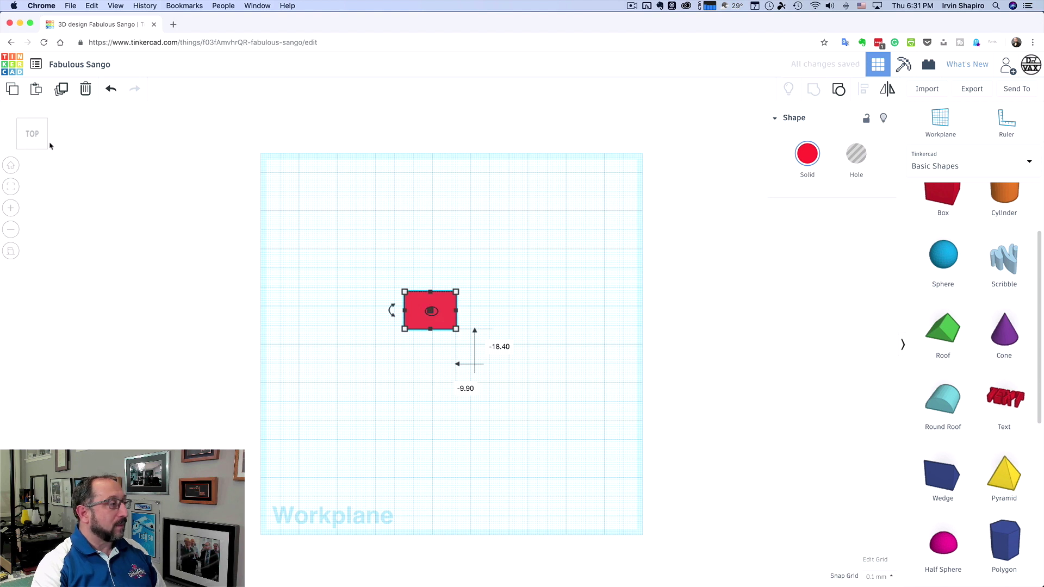
left_click(11, 166)
mouse_move(444, 327)
left_mouse_down()
mouse_move(492, 340)
mouse_move(535, 300)
mouse_move(435, 361)
mouse_move(494, 345)
mouse_move(455, 326)
left_mouse_up()
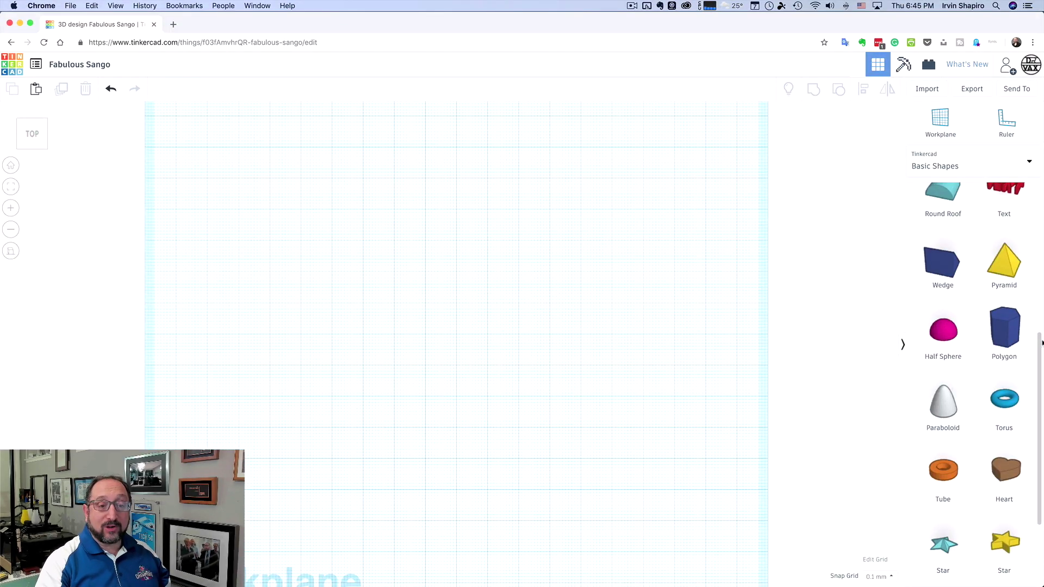
Place a Polygon from Basic Shapes and reduce its sides from 6 to 5
mouse_move(1039, 341)
left_mouse_down()
mouse_move(1038, 184)
mouse_move(1039, 327)
left_mouse_up()
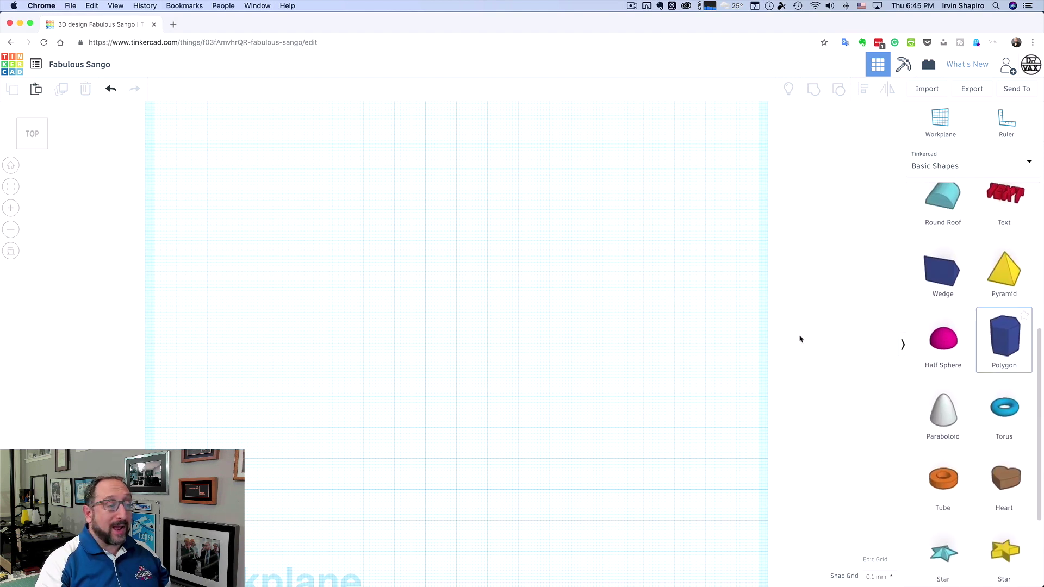
left_click_drag(733, 339, 434, 282)
left_click(433, 282)
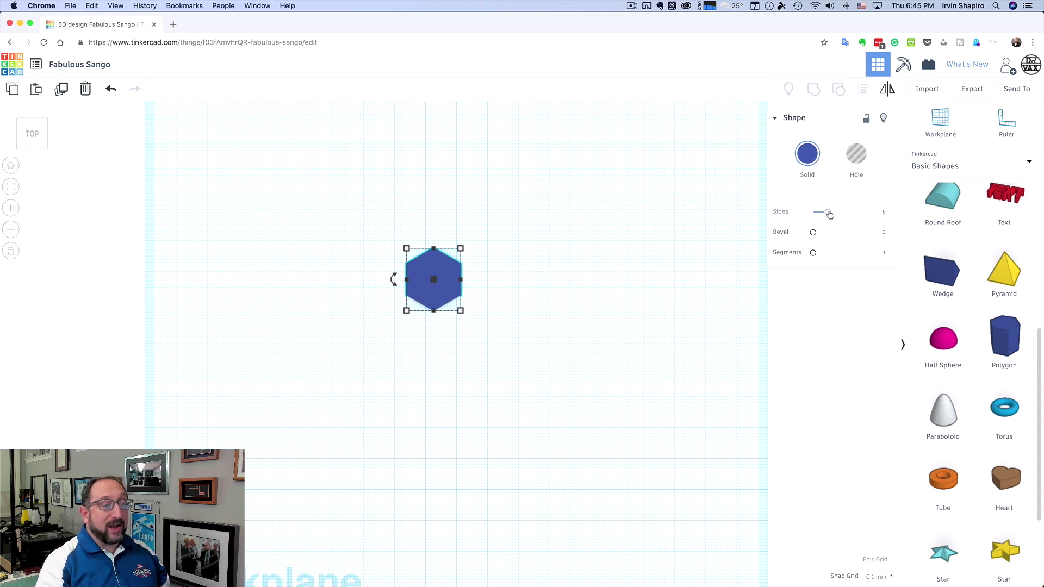
left_click_drag(829, 215, 825, 215)
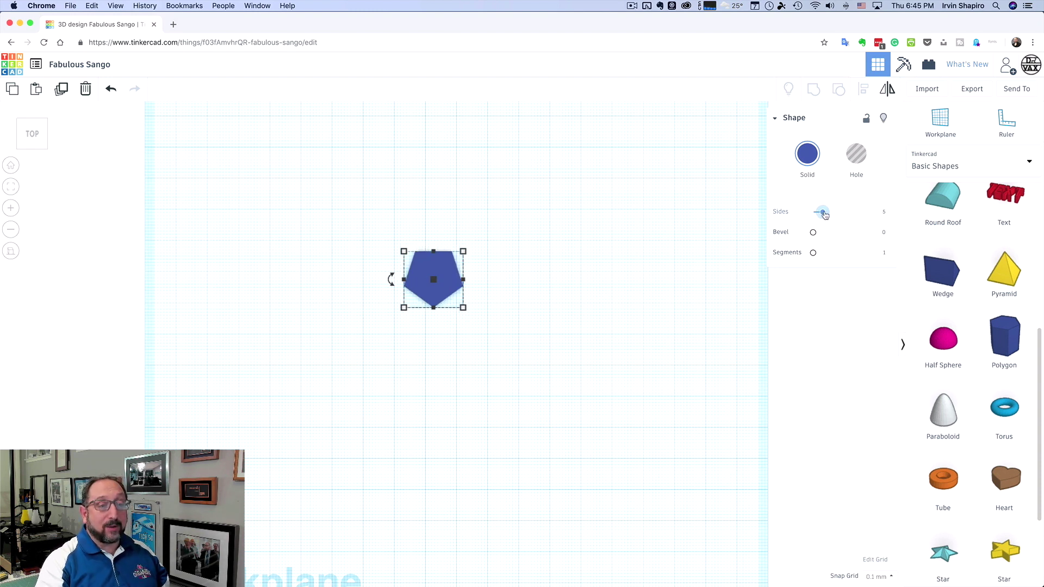
left_click(649, 314)
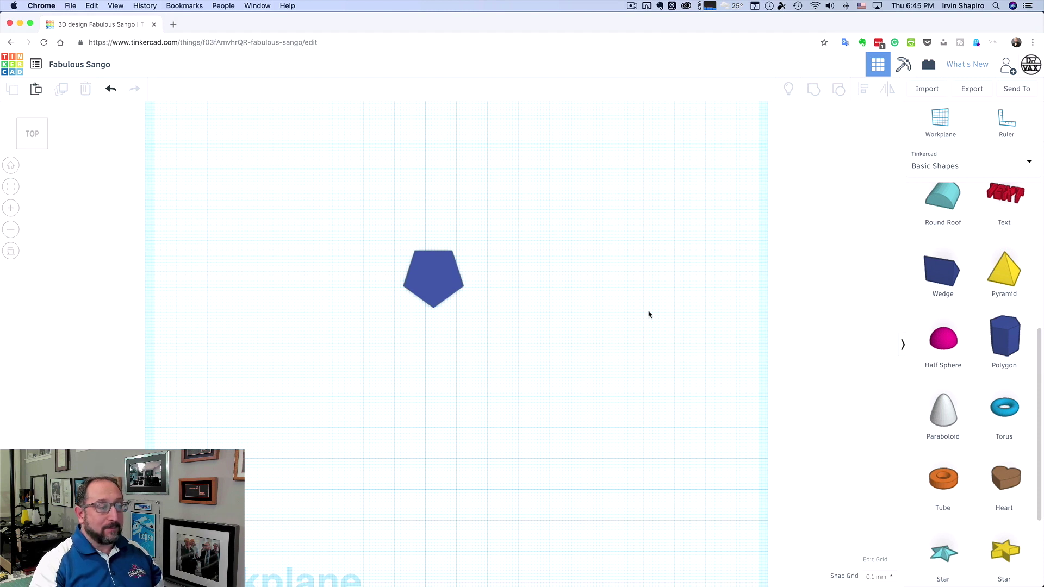
scroll(999, 291, "up", 5)
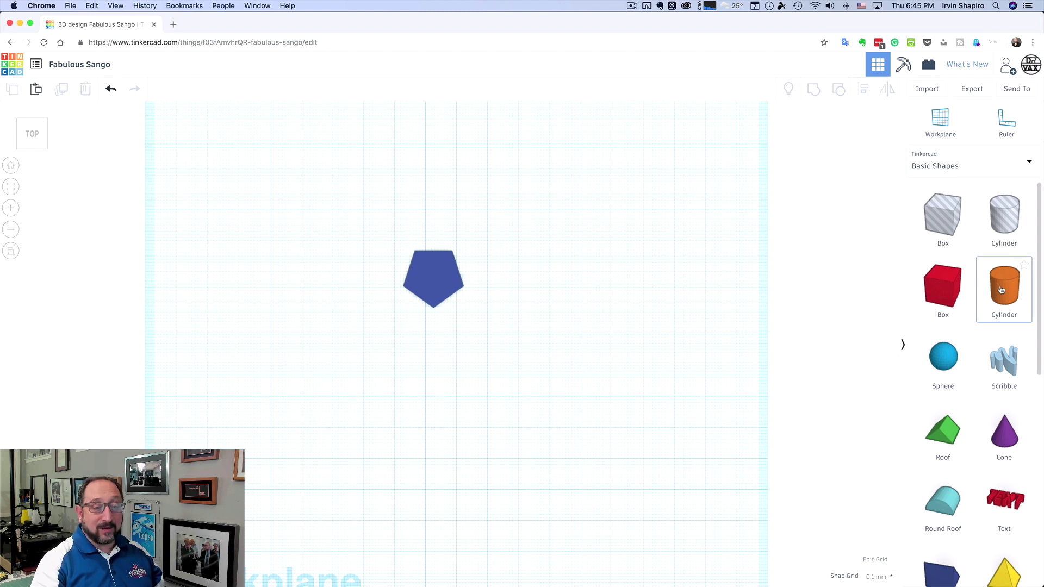
Place a new cylinder on the workplane beside the pentagon
left_click_drag(1001, 291, 443, 239)
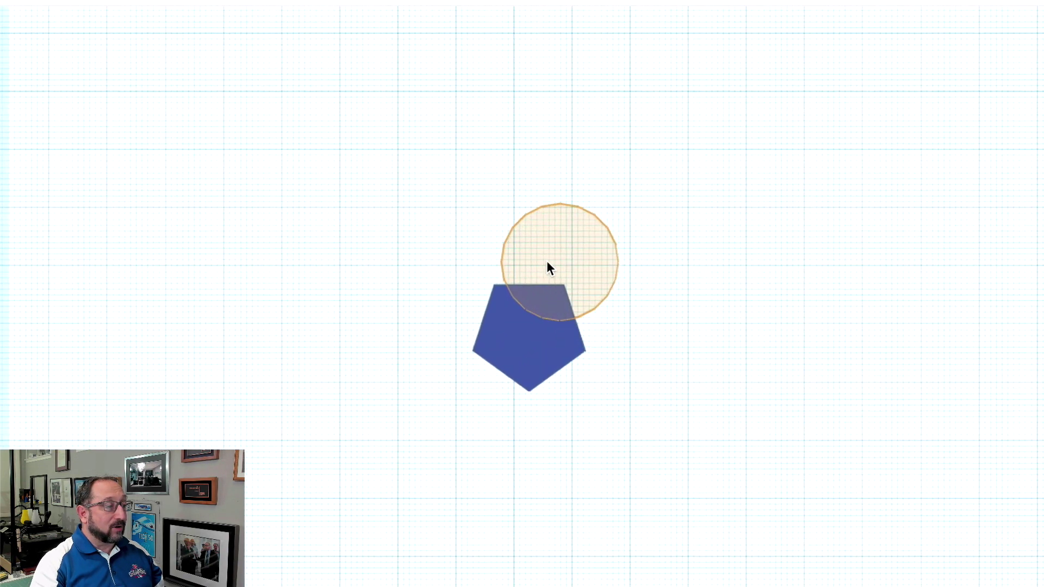
left_click_drag(547, 263, 478, 255)
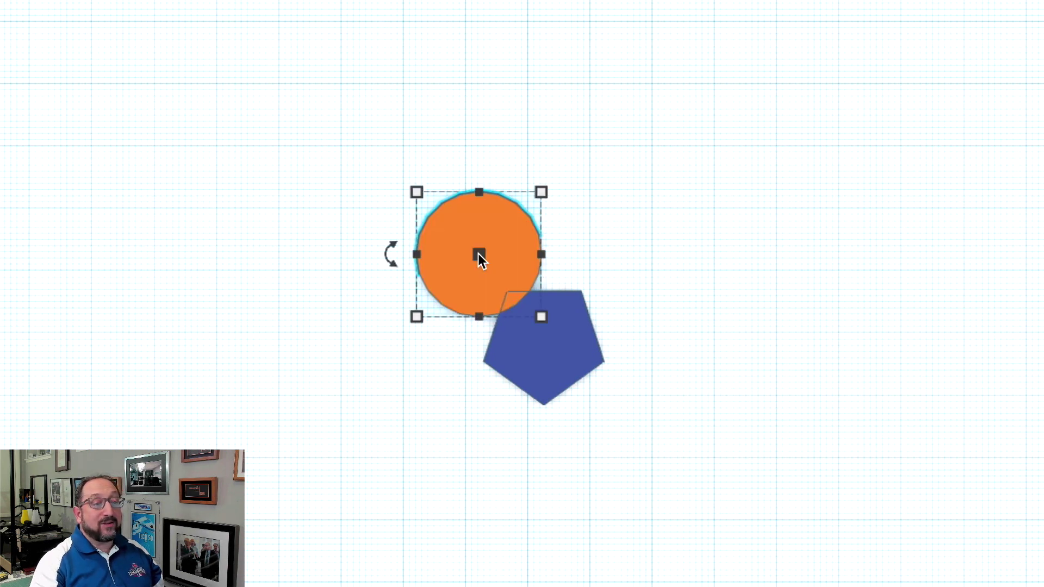
mouse_move(419, 314)
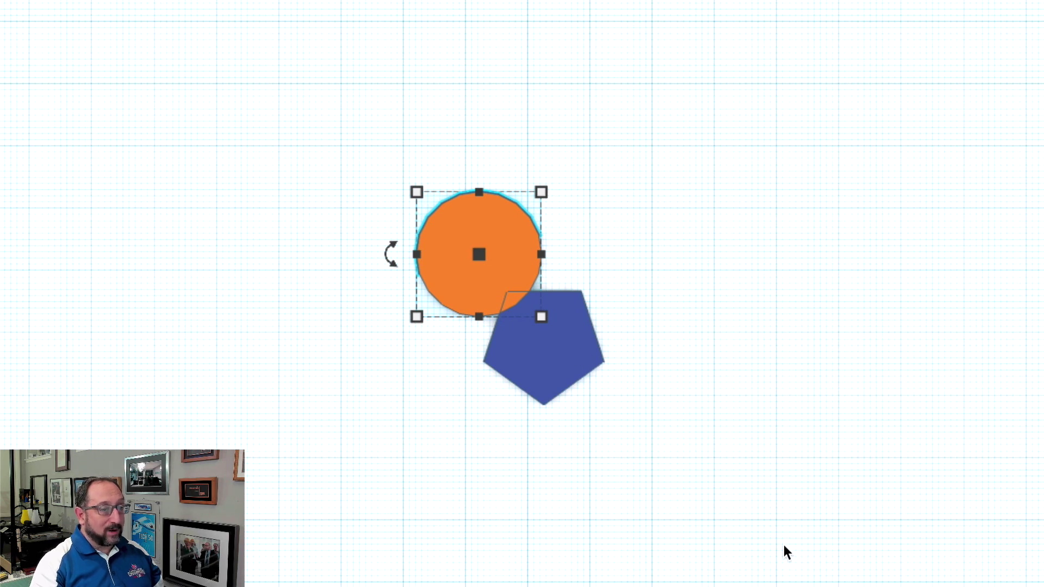
Set the cylinder's height and width dimensions to 15 each
left_click(306, 261)
type("15")
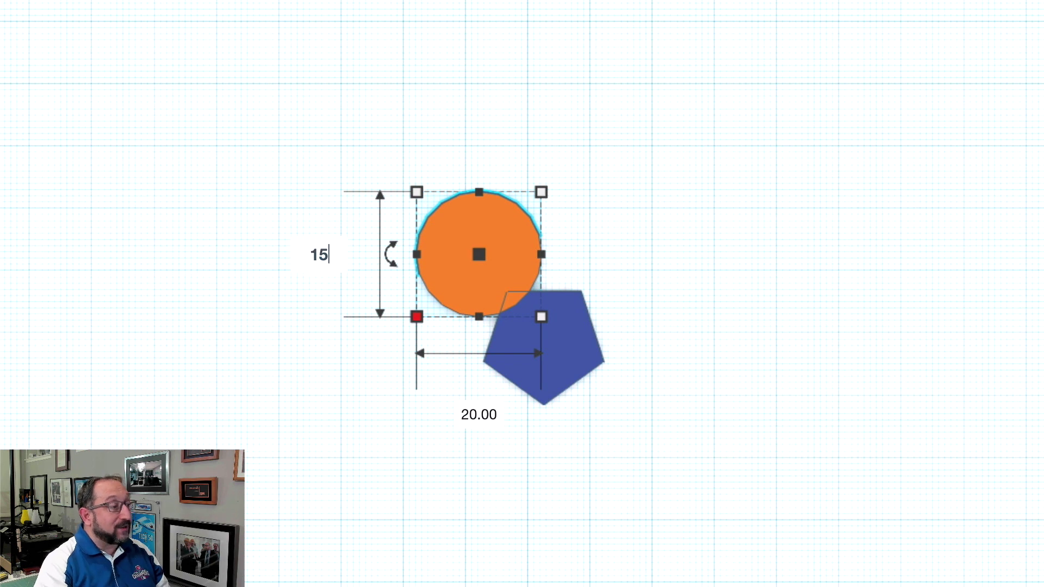
key("Return")
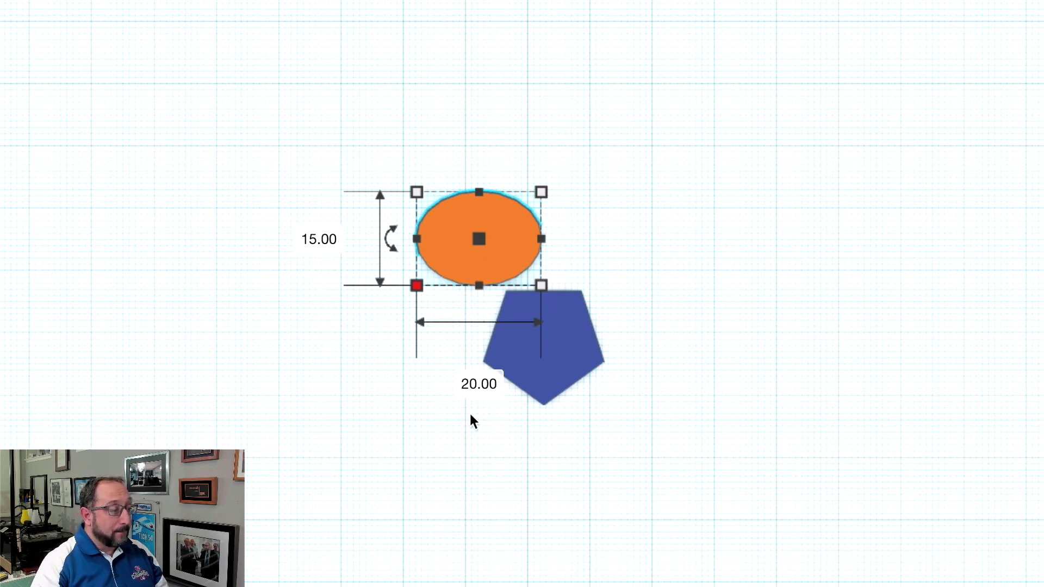
left_click(470, 383)
type("15")
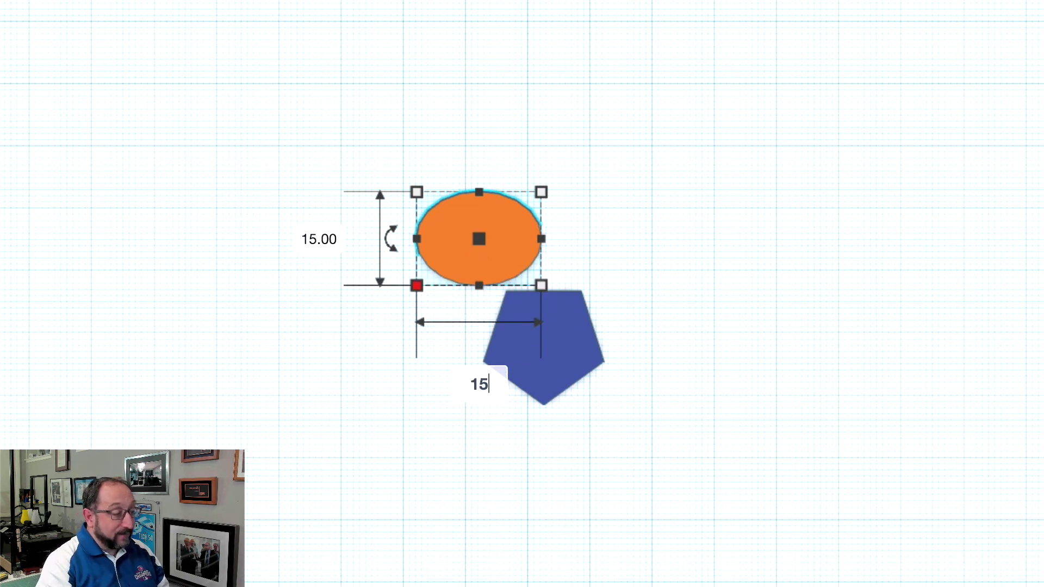
key("Return")
left_click(582, 426)
left_click(499, 250)
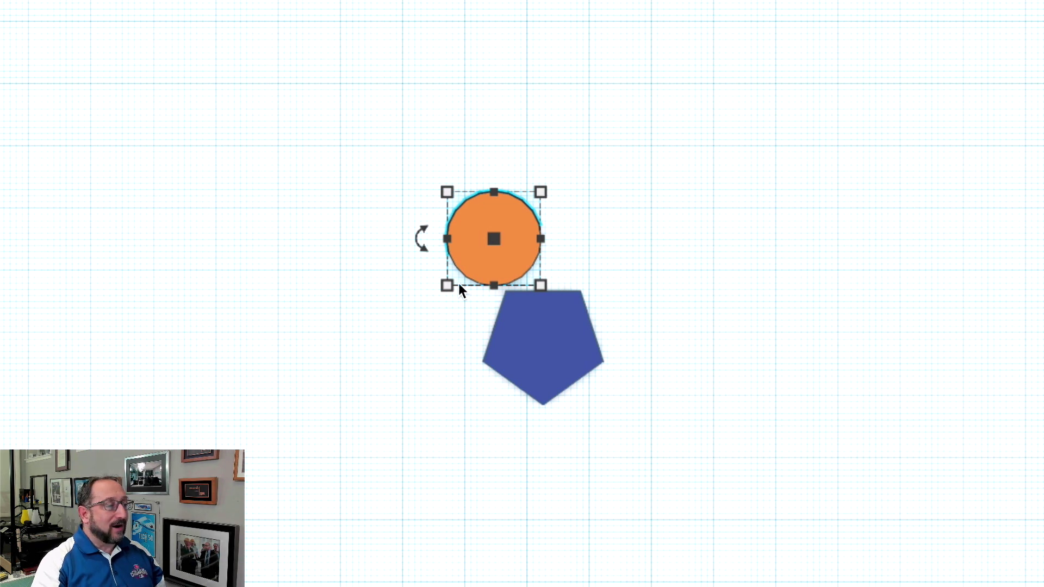
mouse_move(449, 284)
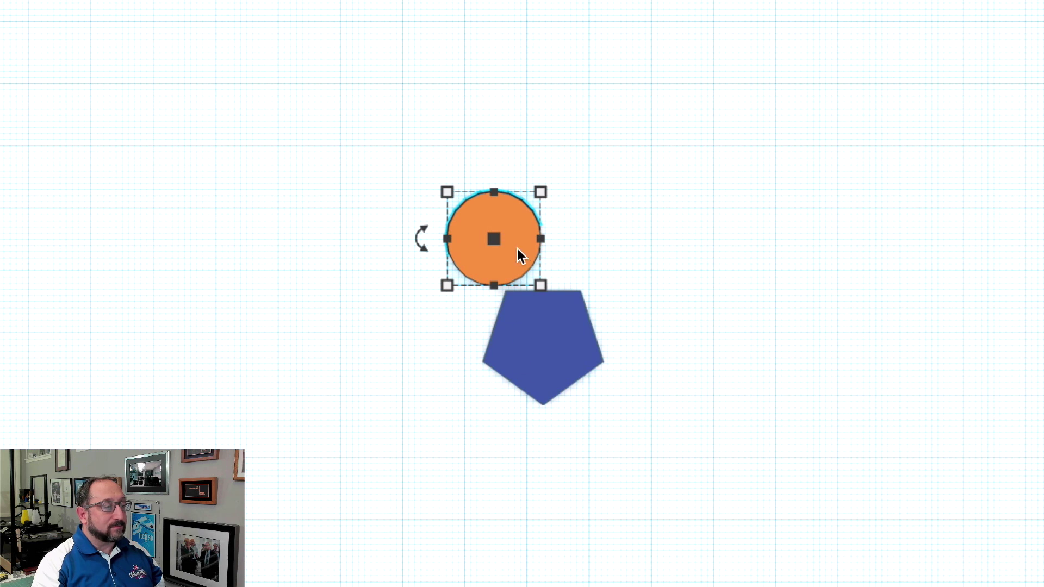
Move the orange cylinder onto the pentagon's top edge
left_click_drag(517, 249, 516, 288)
left_click(807, 508)
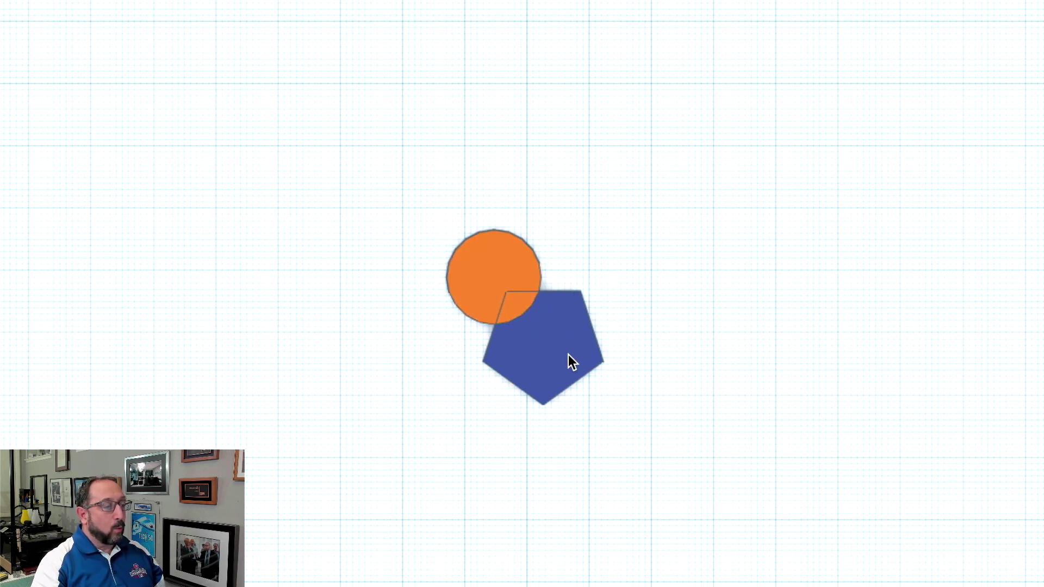
left_click(524, 269)
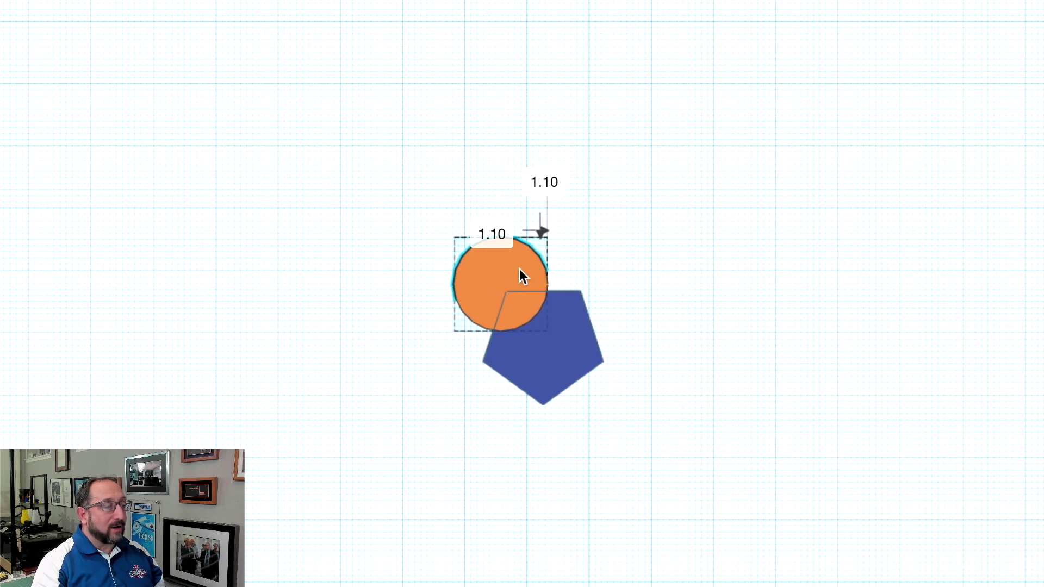
left_click(634, 338)
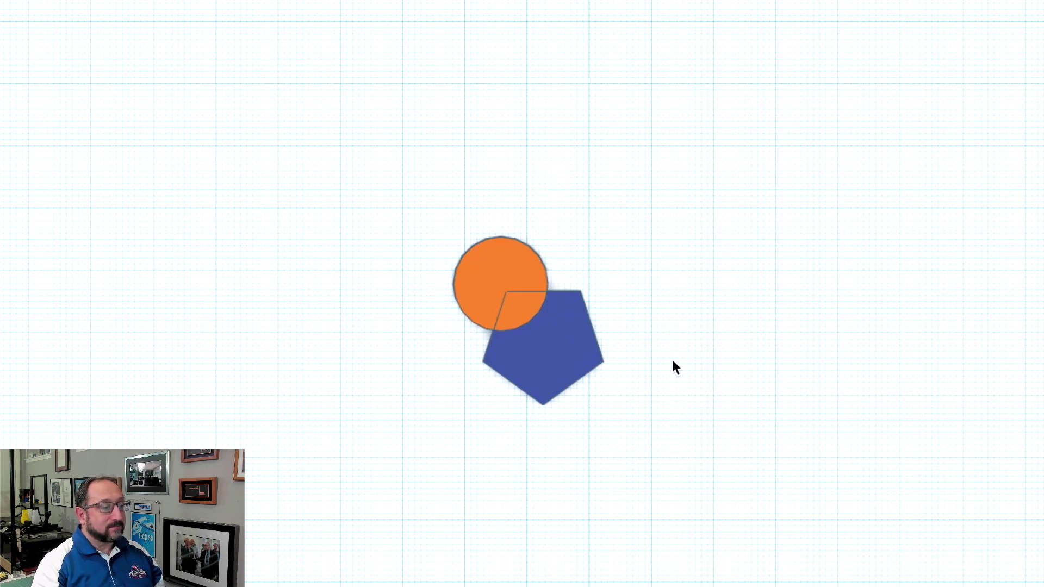
left_click(514, 266)
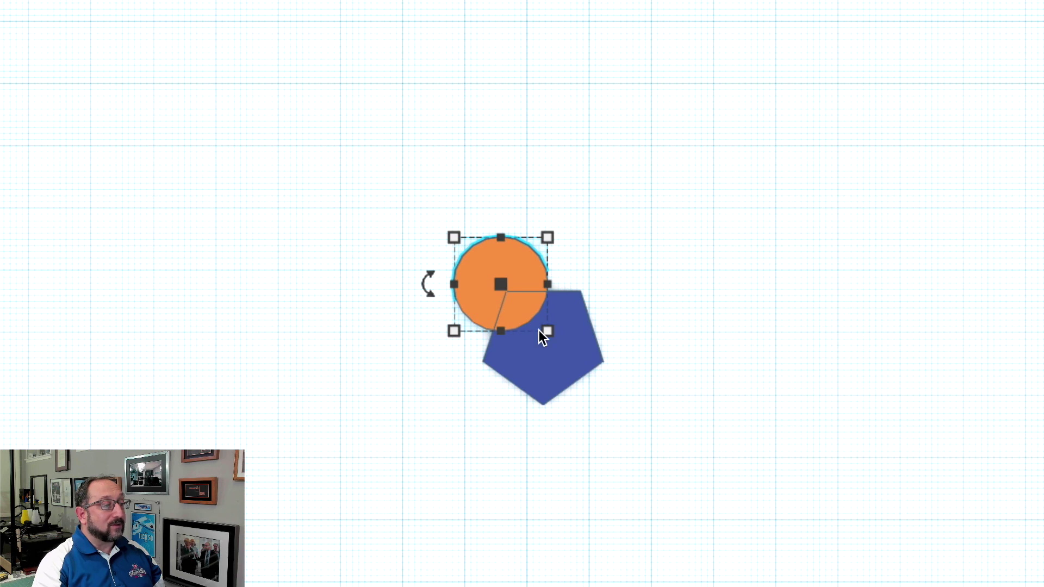
Duplicate the cylinder with Ctrl+D, placing copies around the pentagon's sides
left_click_drag(516, 269, 609, 273, "alt")
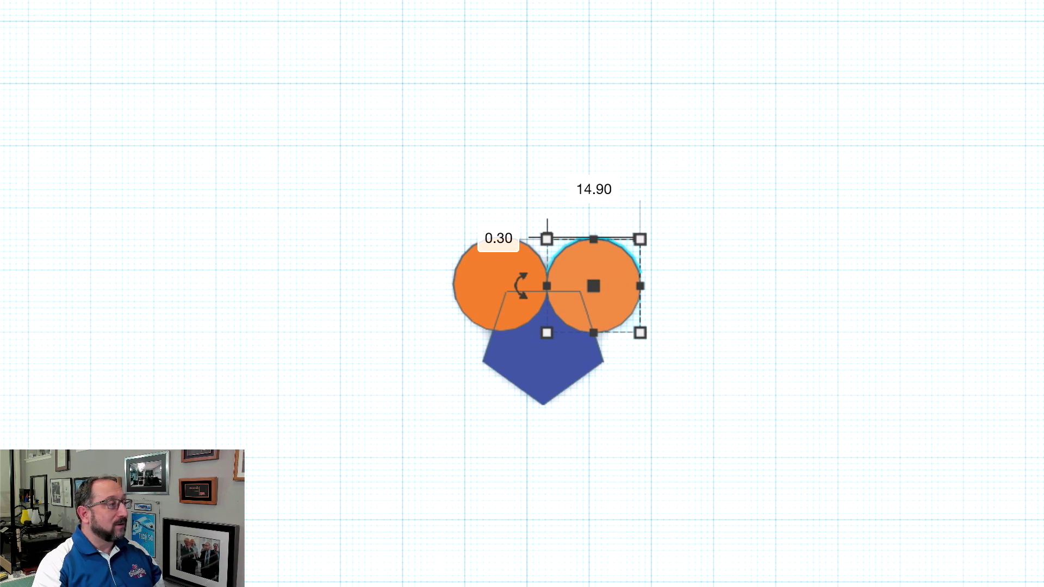
key("ctrl+d")
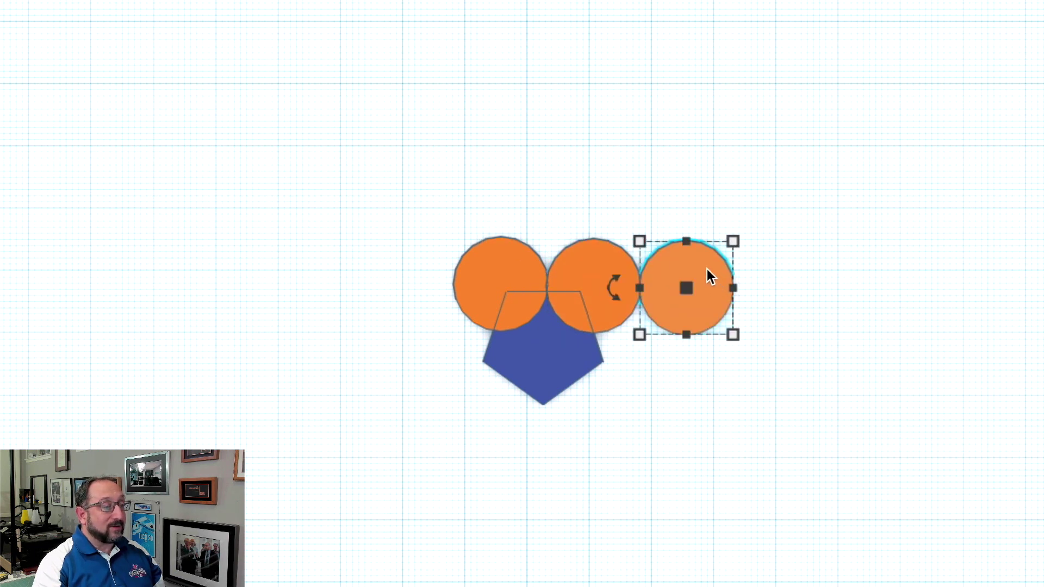
left_click_drag(707, 269, 621, 359)
left_click_drag(611, 293, 615, 277)
left_click_drag(621, 351, 620, 333)
left_click_drag(520, 291, 520, 282)
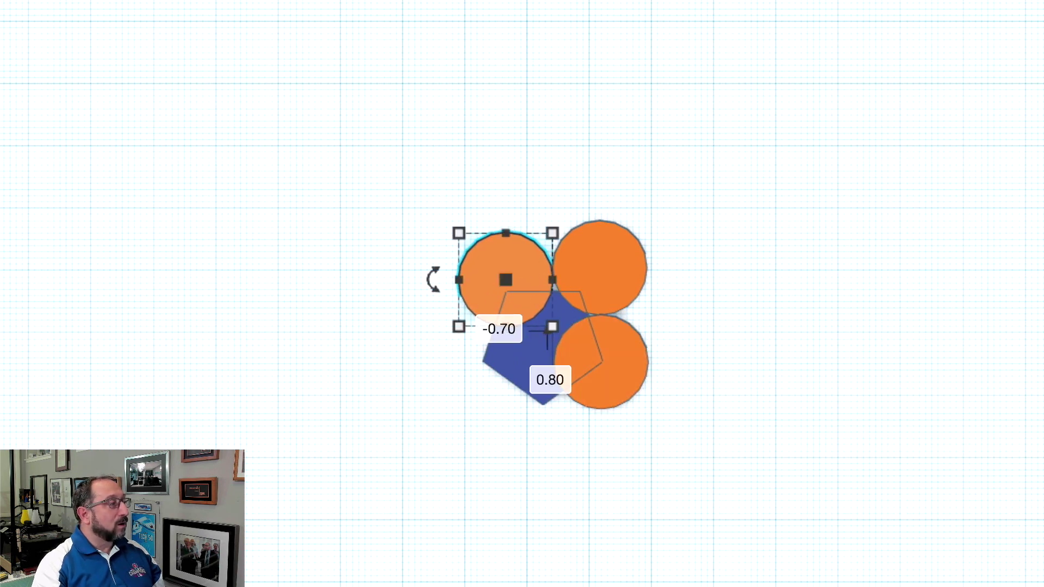
left_click_drag(498, 272, 468, 345)
key("ctrl+d")
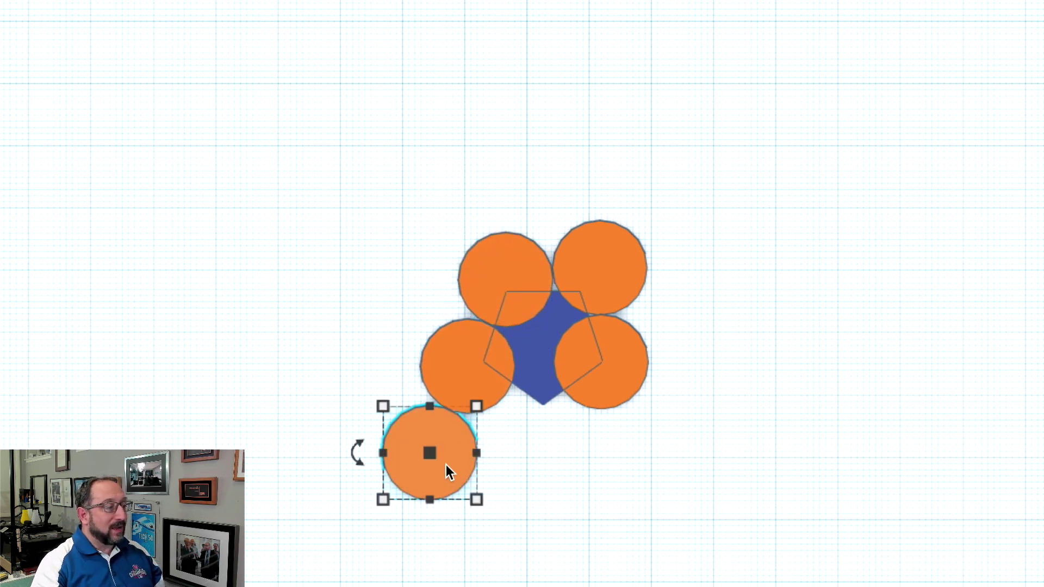
left_click_drag(445, 466, 550, 422)
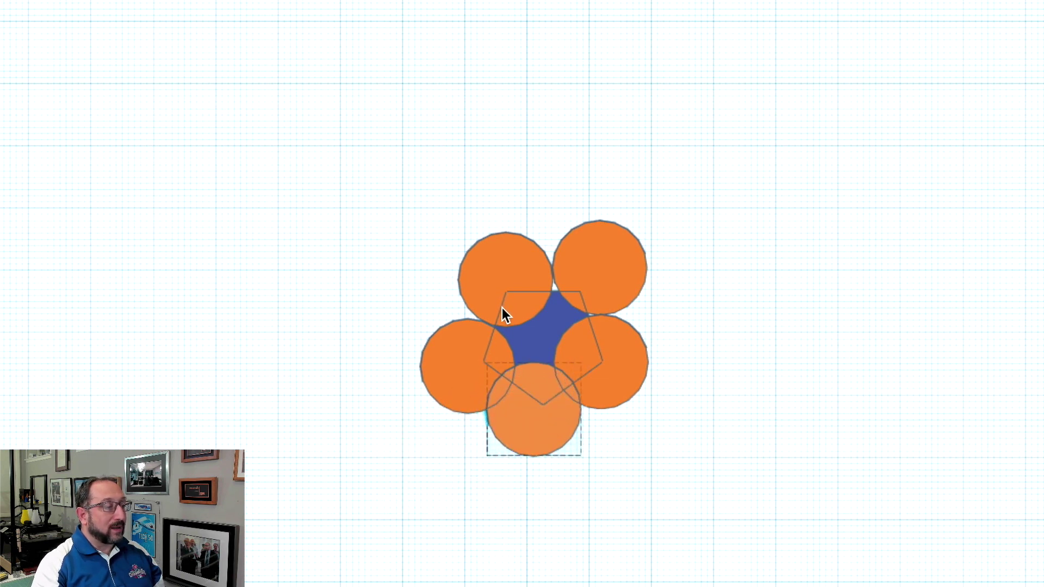
Nudge the five petals into an even overlapping ring and select the whole flower
left_click_drag(502, 308, 501, 298)
left_click_drag(574, 272, 569, 279)
mouse_move(493, 348)
left_mouse_down()
mouse_move(507, 337)
mouse_move(501, 344)
left_mouse_up()
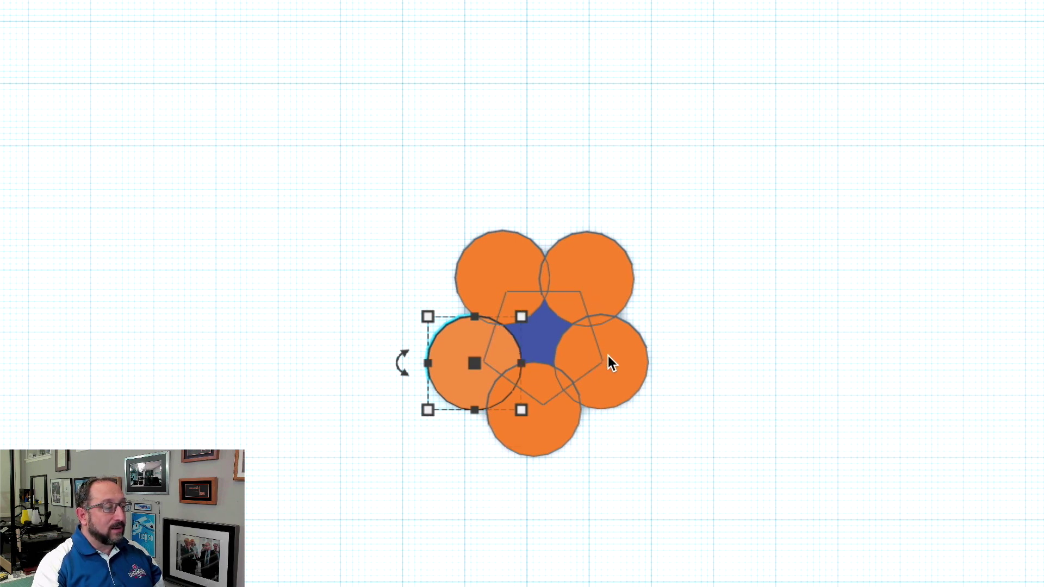
left_click_drag(616, 360, 623, 364)
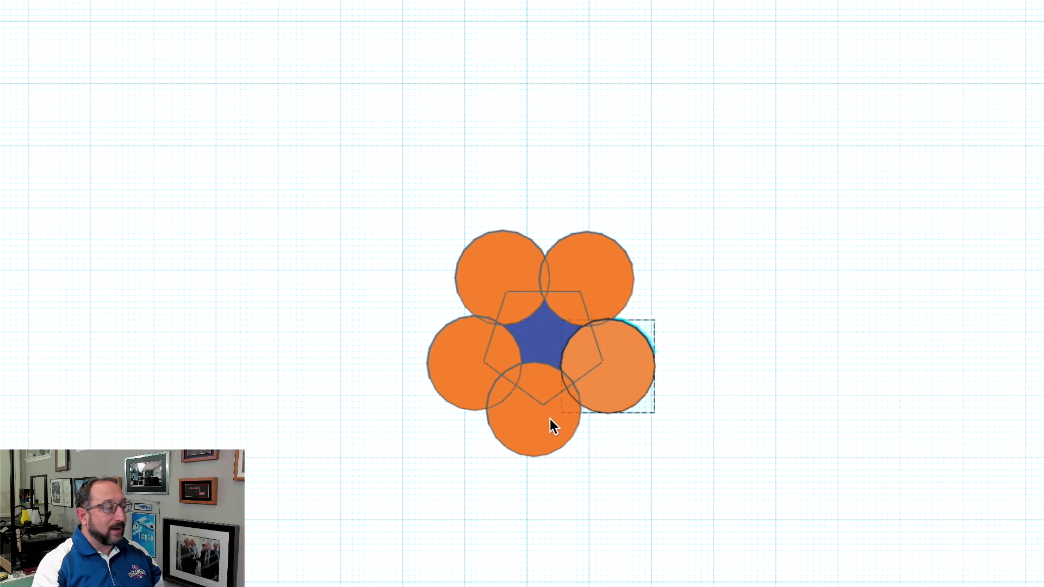
left_click_drag(551, 422, 550, 423)
left_click(835, 417)
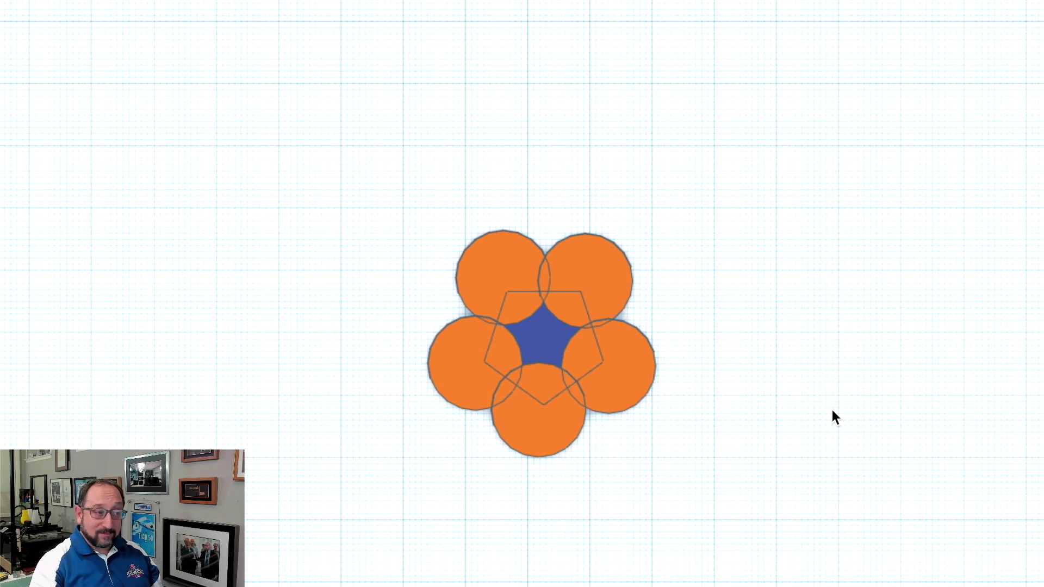
left_click_drag(388, 177, 730, 320)
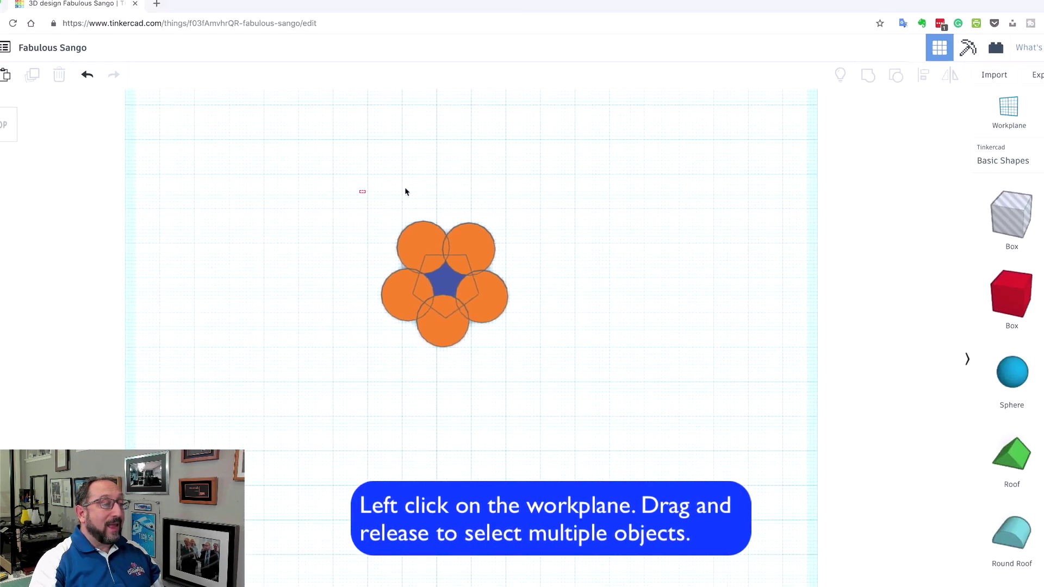
Select the pentagon and all five cylinders and group them
left_click_drag(527, 266, 546, 384)
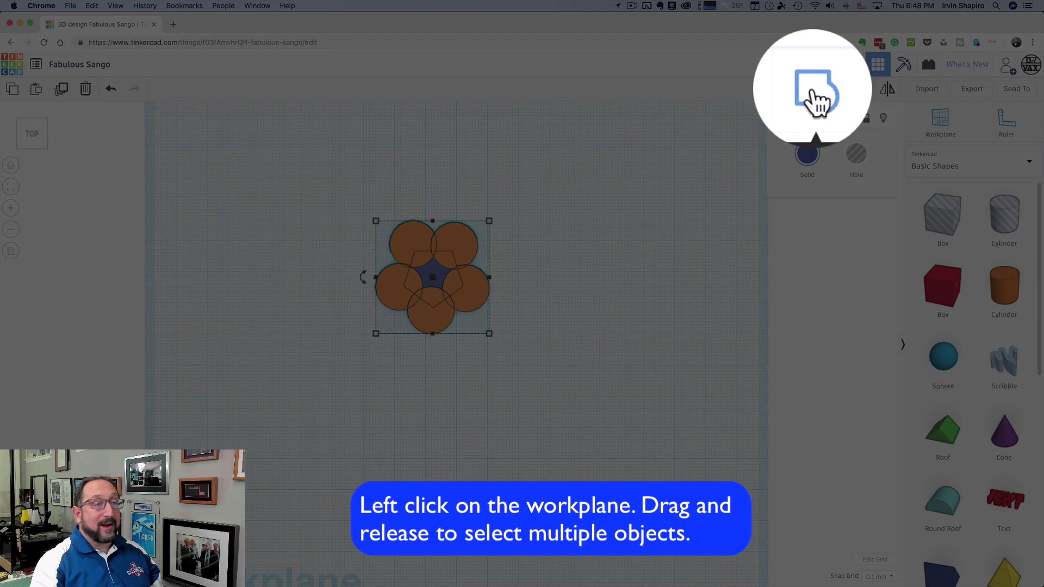
left_click(813, 89)
left_click(594, 266)
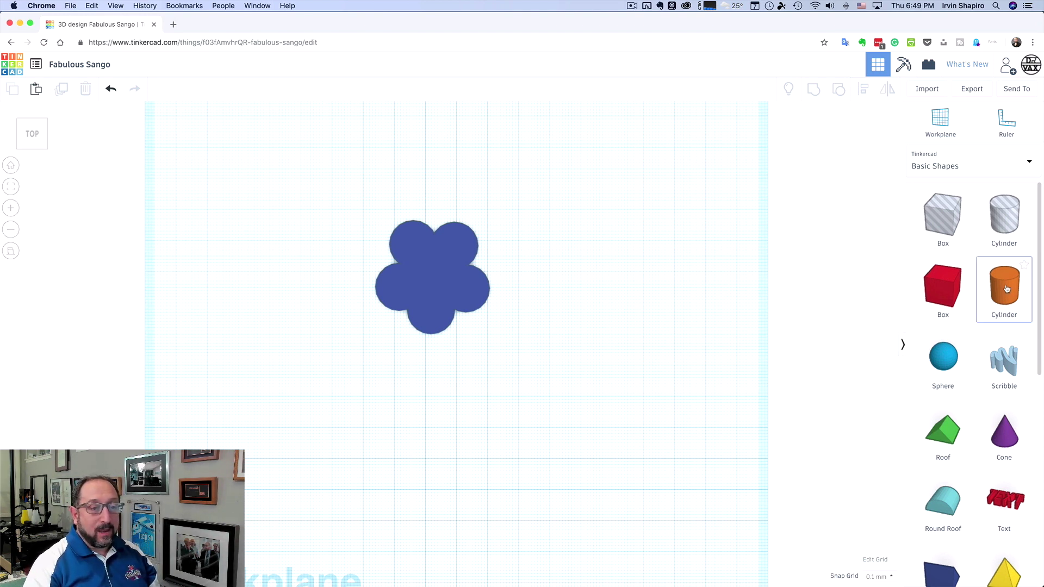
Add a cylinder sized 10 by 10 and drop it into the flower's centre
left_click_drag(1003, 287, 572, 286)
left_click_drag(605, 318, 577, 288)
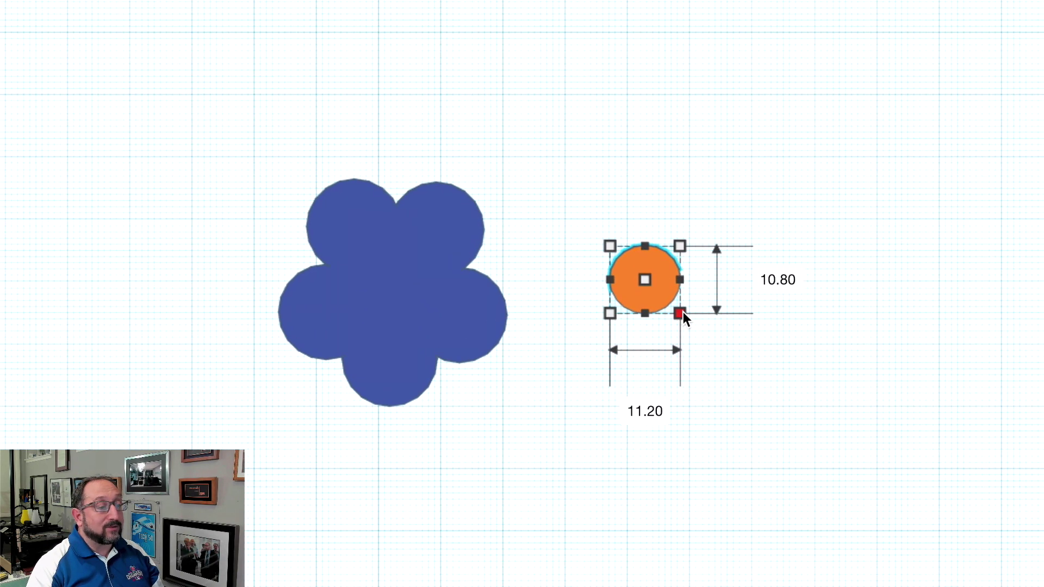
left_click_drag(683, 311, 683, 311)
type("10")
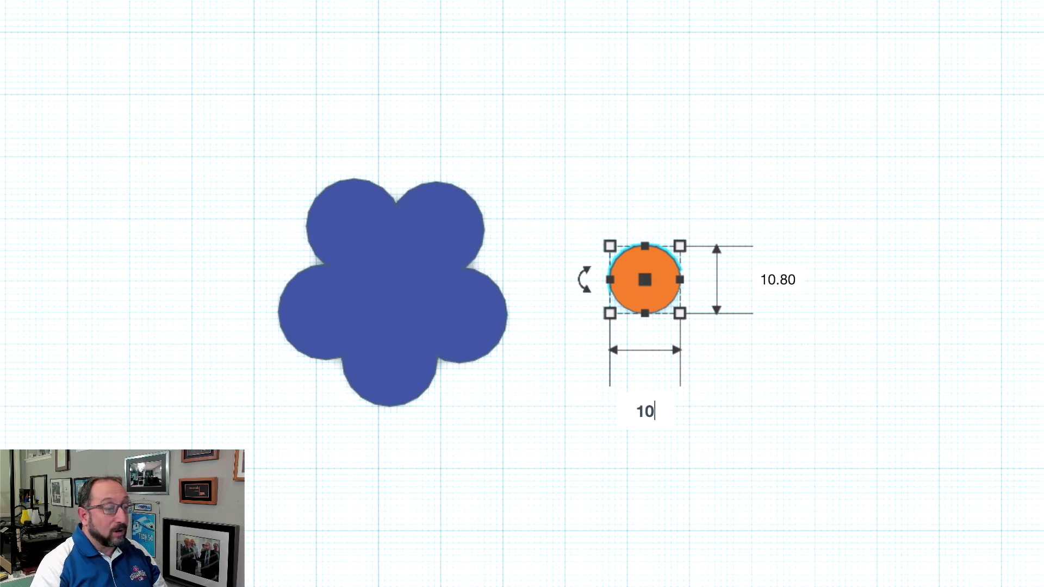
left_click(786, 280)
type("10")
key("Return")
left_click_drag(650, 266, 405, 271)
left_click(662, 543)
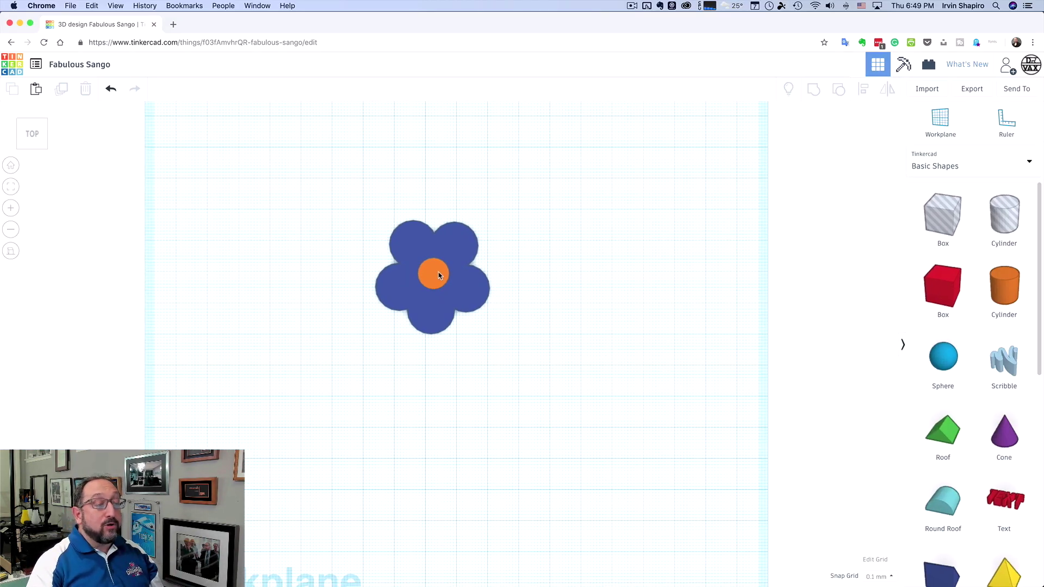
Select the flower and centre cylinder and align them on both centre axes
left_click(468, 242)
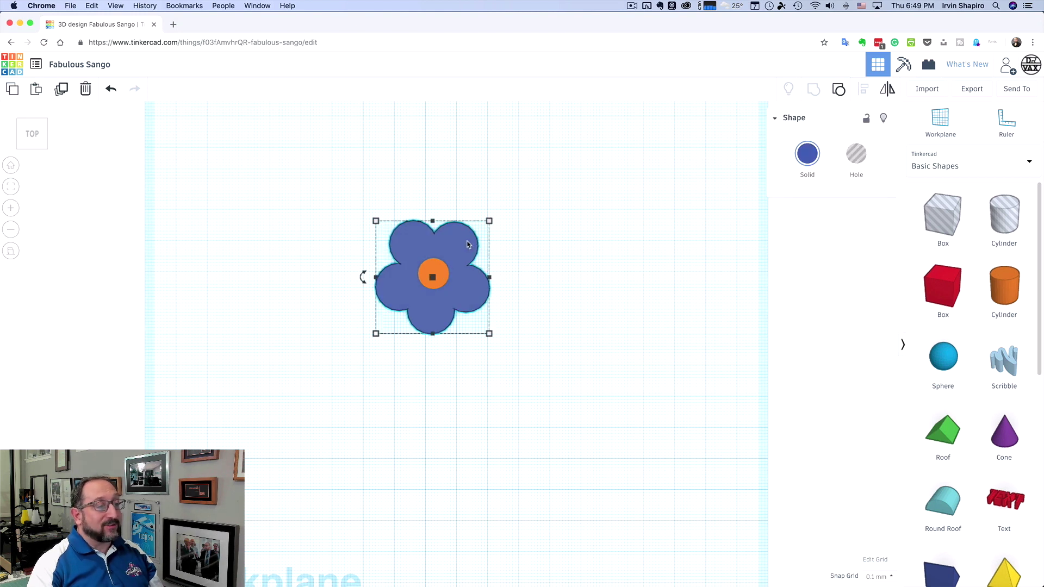
left_click(436, 269, "shift")
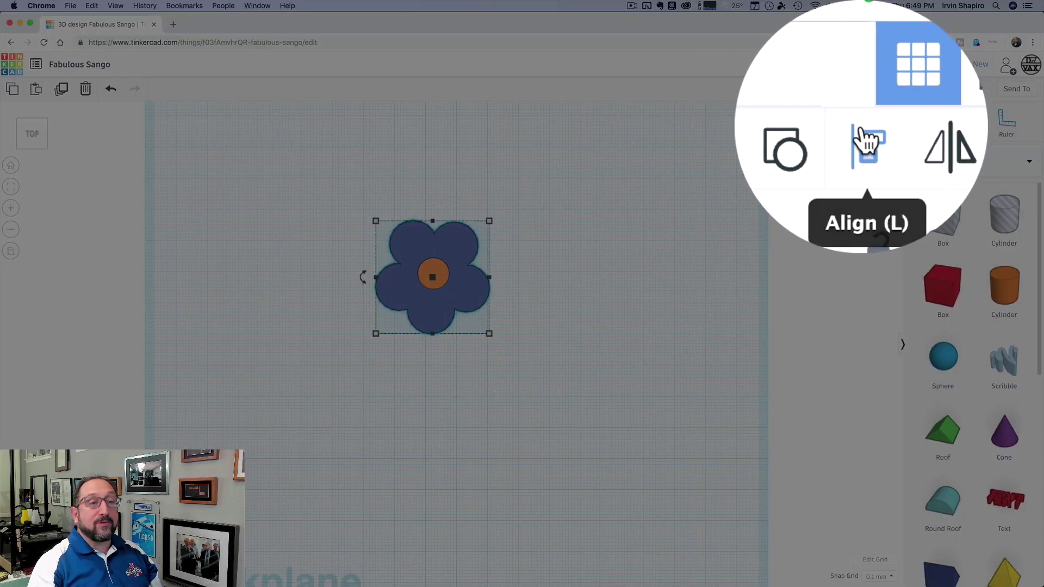
left_click(870, 89)
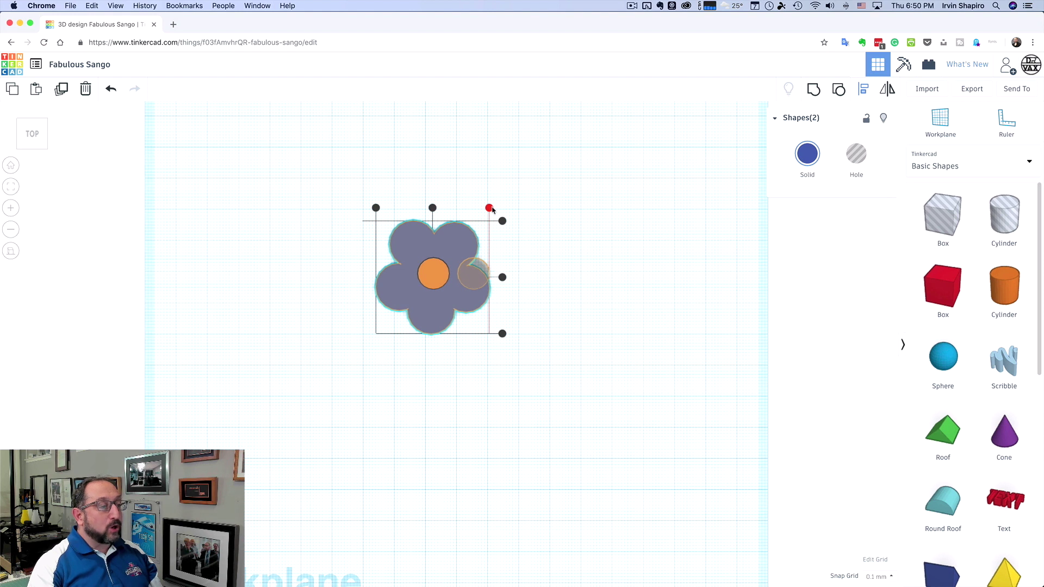
left_click(503, 277)
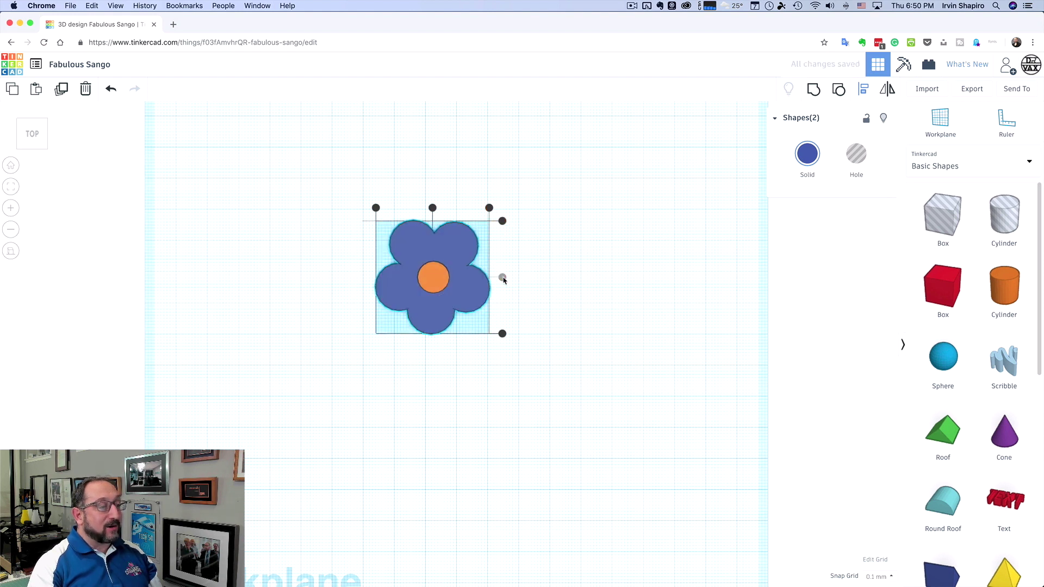
left_click(433, 208)
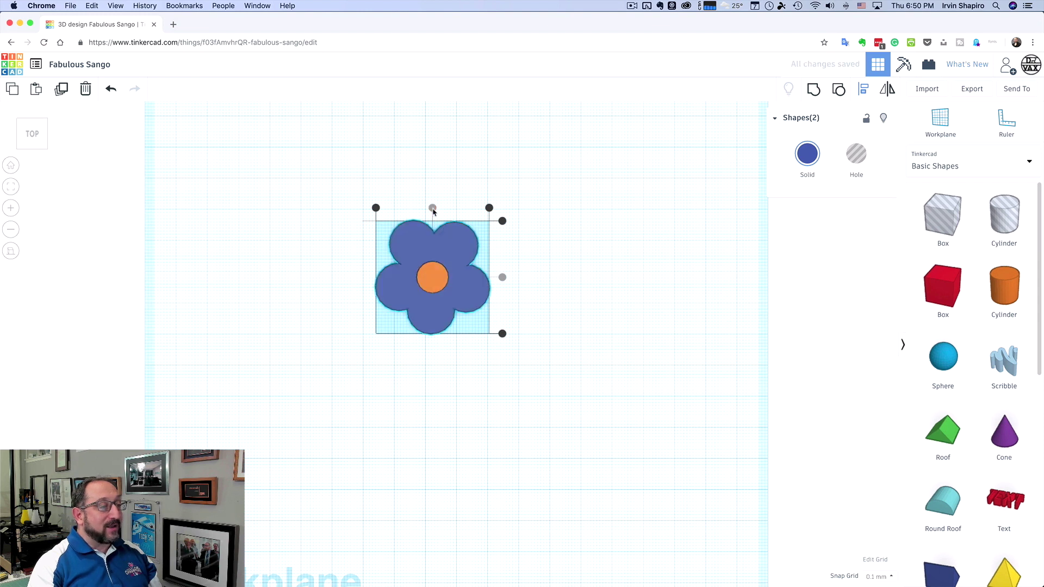
left_click(593, 299)
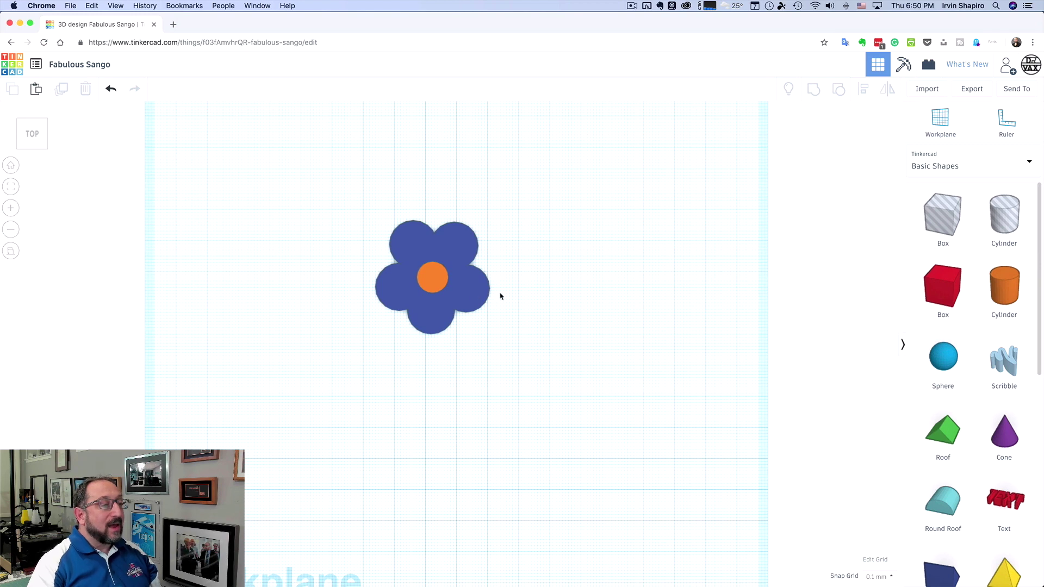
In the home view, set the blue flower's height to 5 mm
left_click(11, 166)
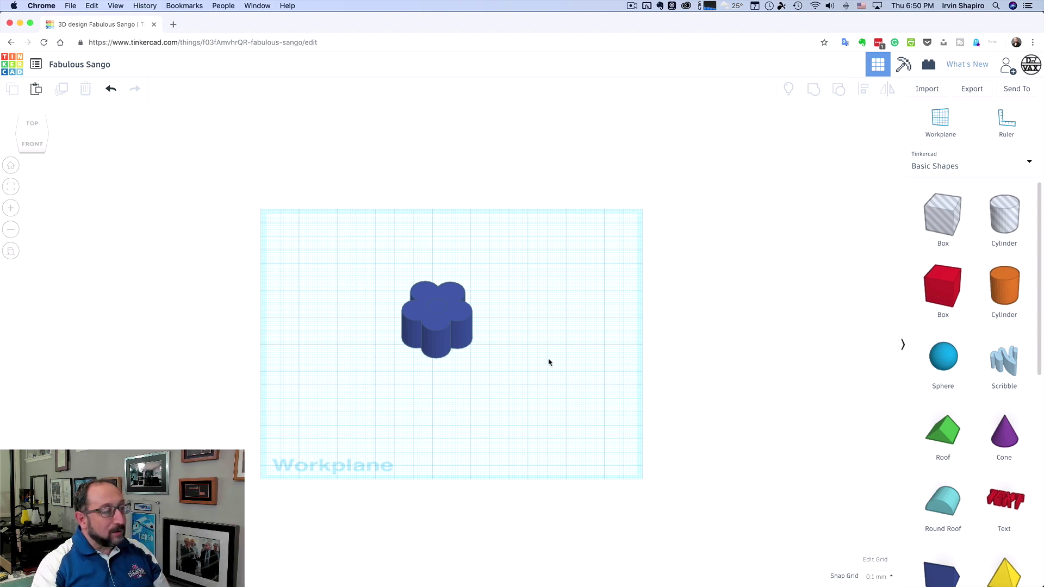
left_click(462, 329)
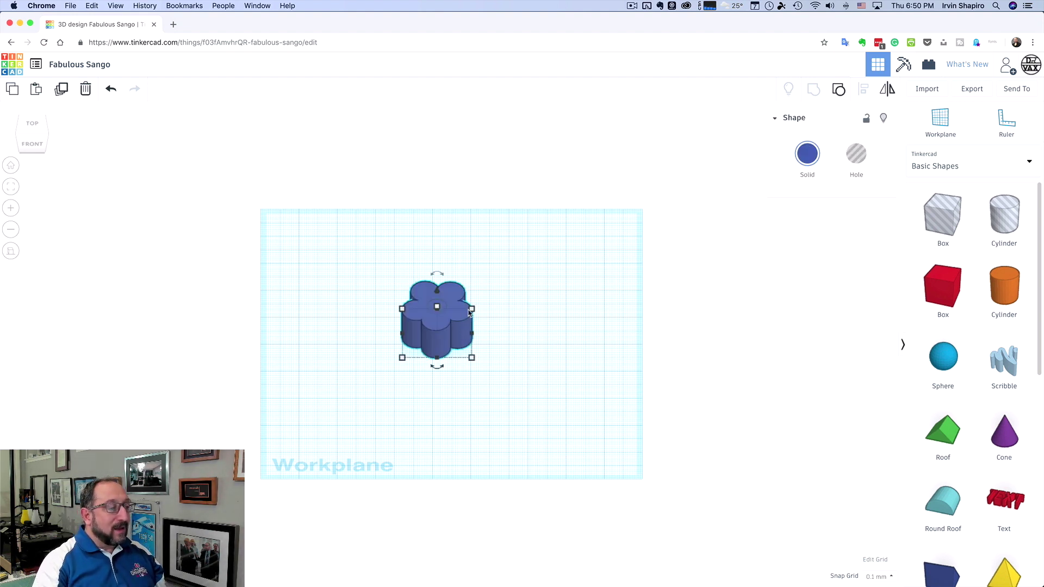
mouse_move(475, 312)
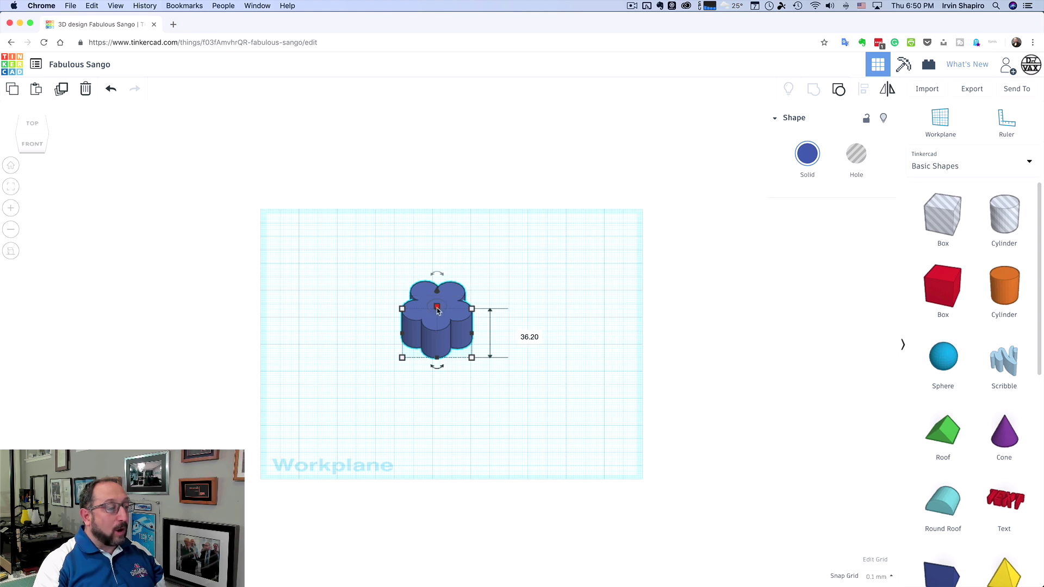
mouse_move(438, 311)
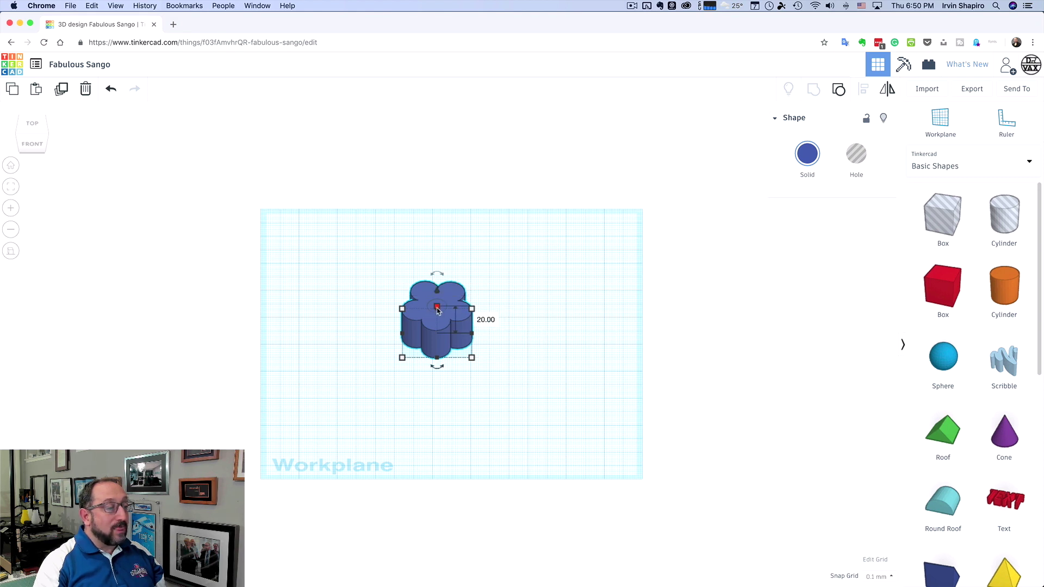
left_click(484, 319)
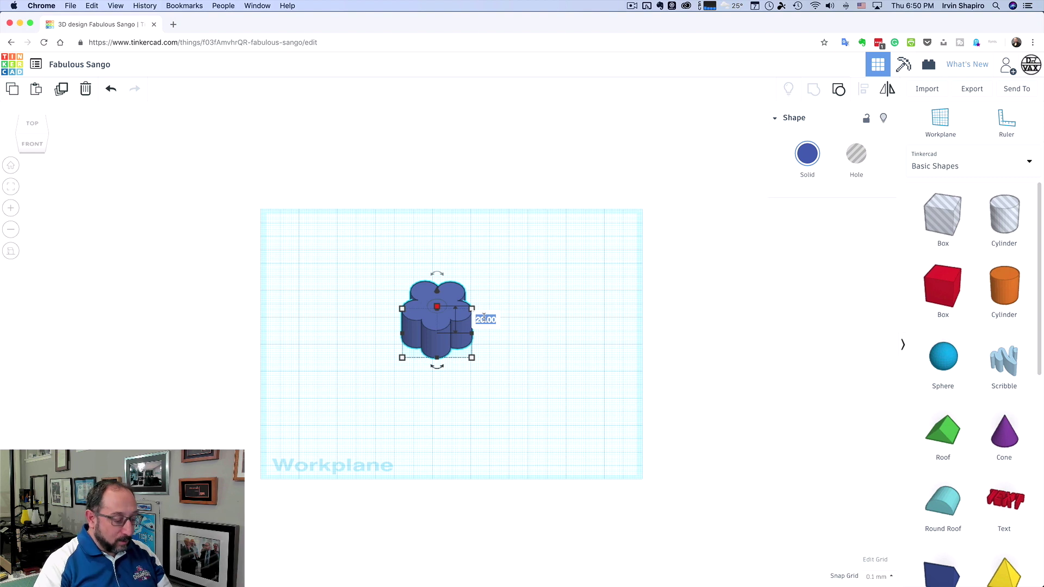
type("5")
key("Return")
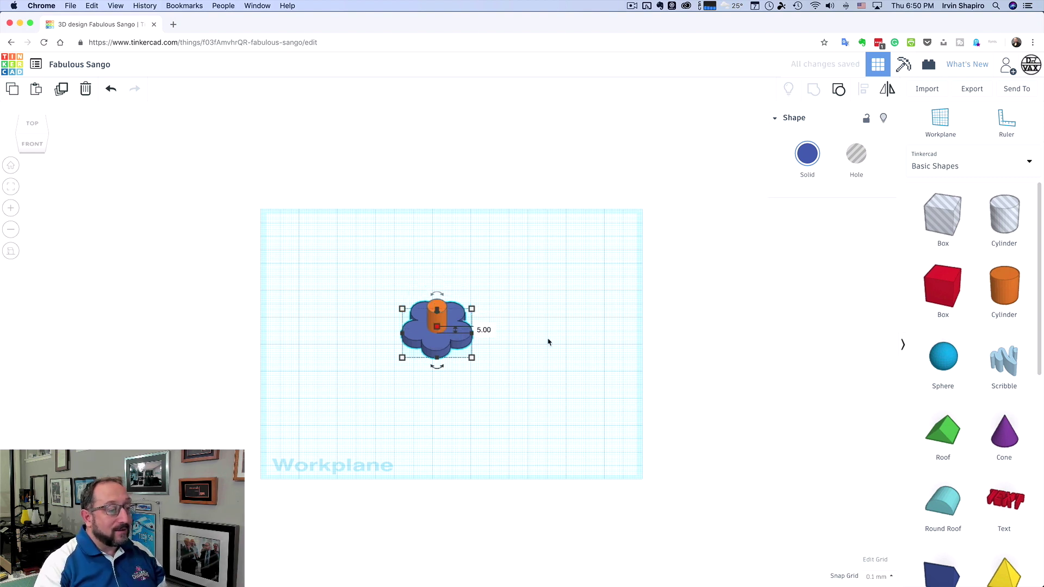
left_click(548, 341)
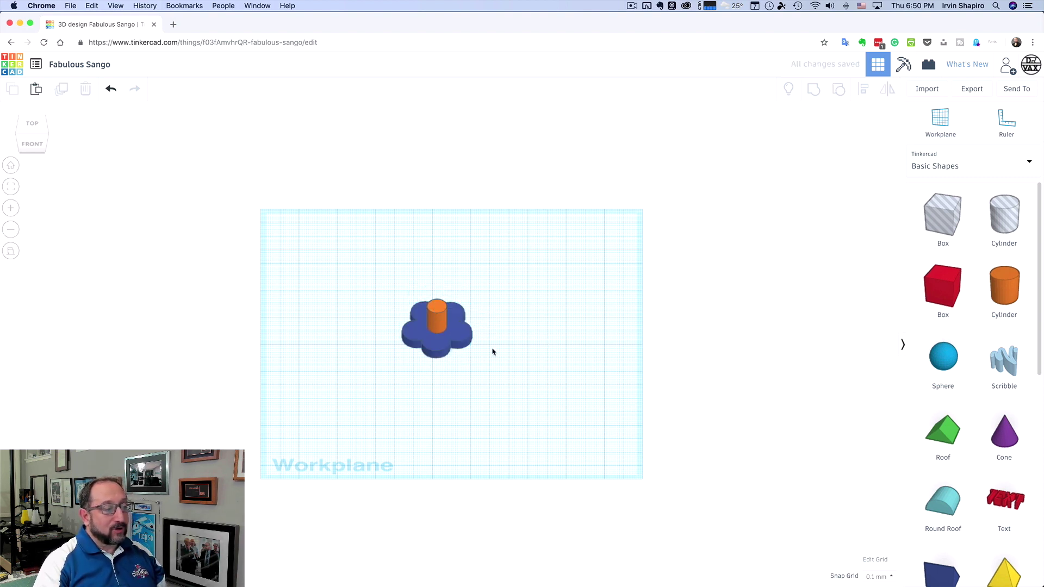
Raise the orange cylinder to a 3 mm elevation
left_click(436, 322)
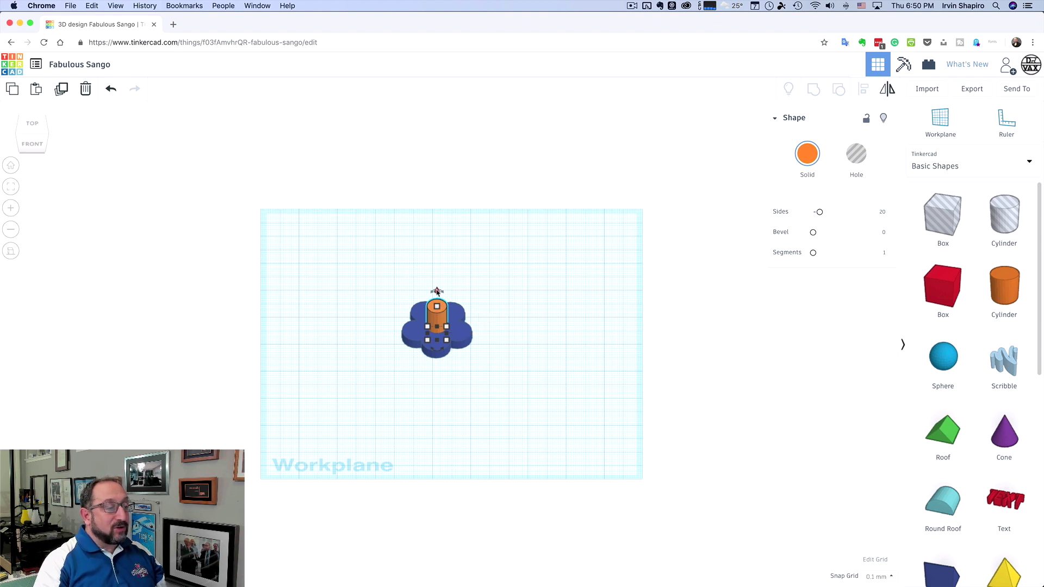
left_click(436, 291)
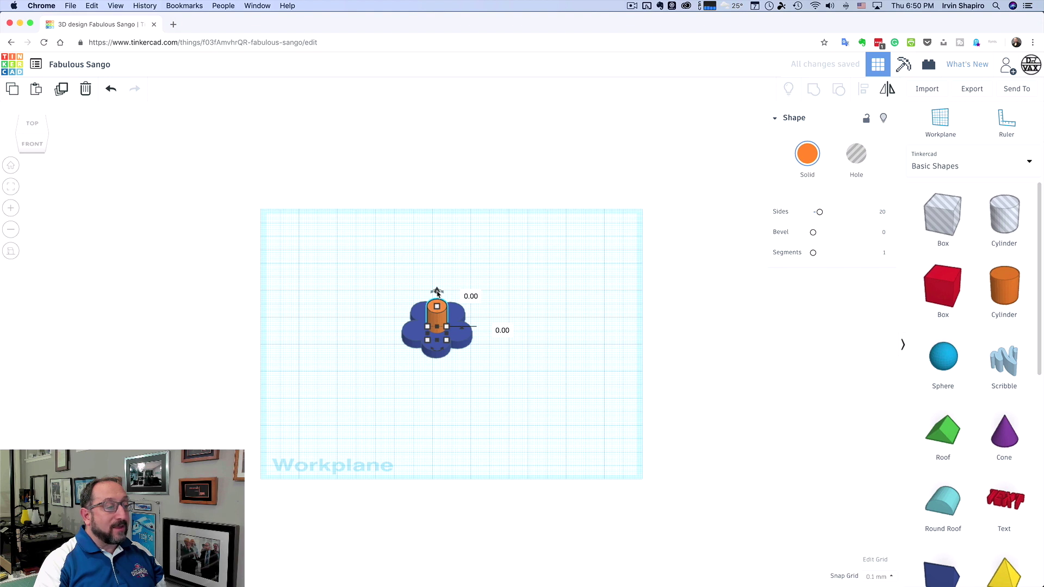
left_click_drag(437, 294, 438, 295)
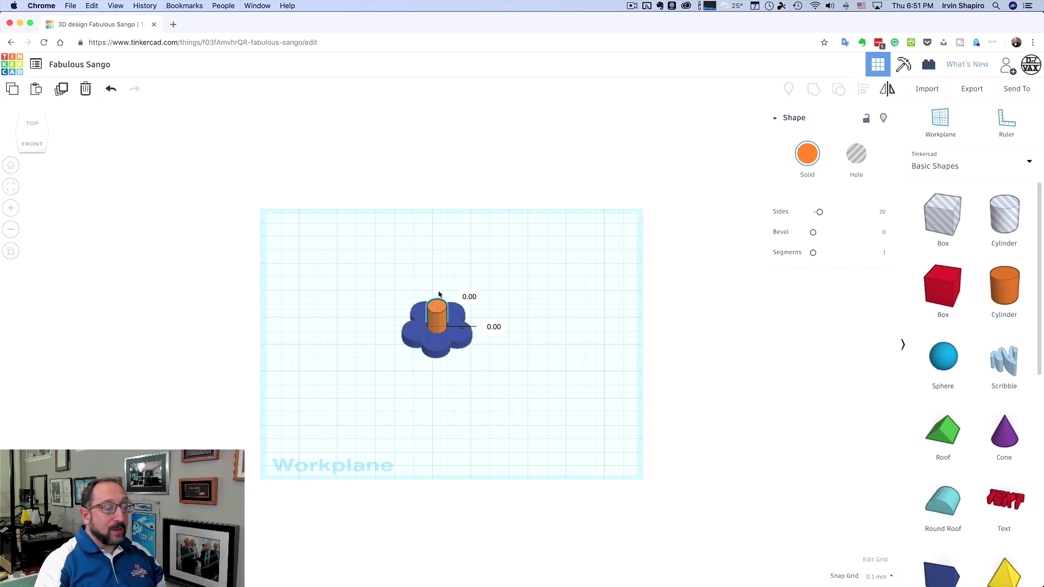
left_click_drag(438, 294, 440, 289)
left_click(495, 324)
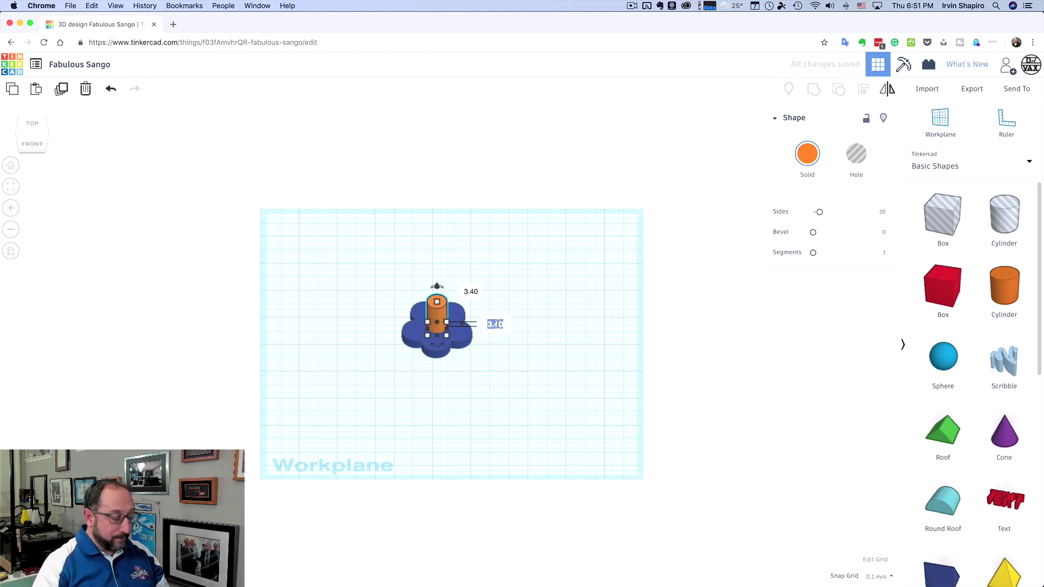
type("3")
key("Return")
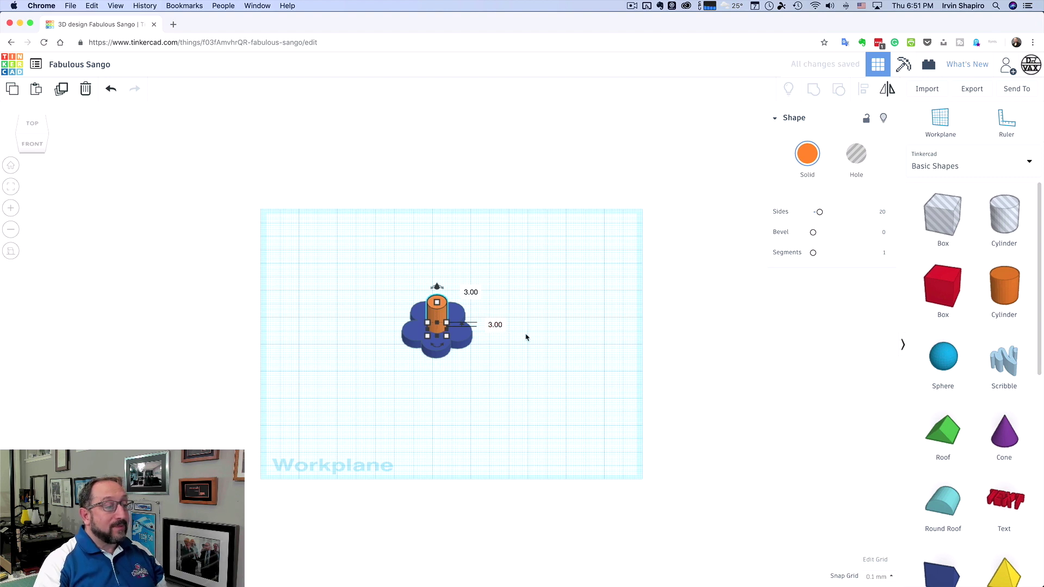
Make the cylinder a hole and group it with the flower
left_click(856, 155)
left_click_drag(384, 269, 509, 383)
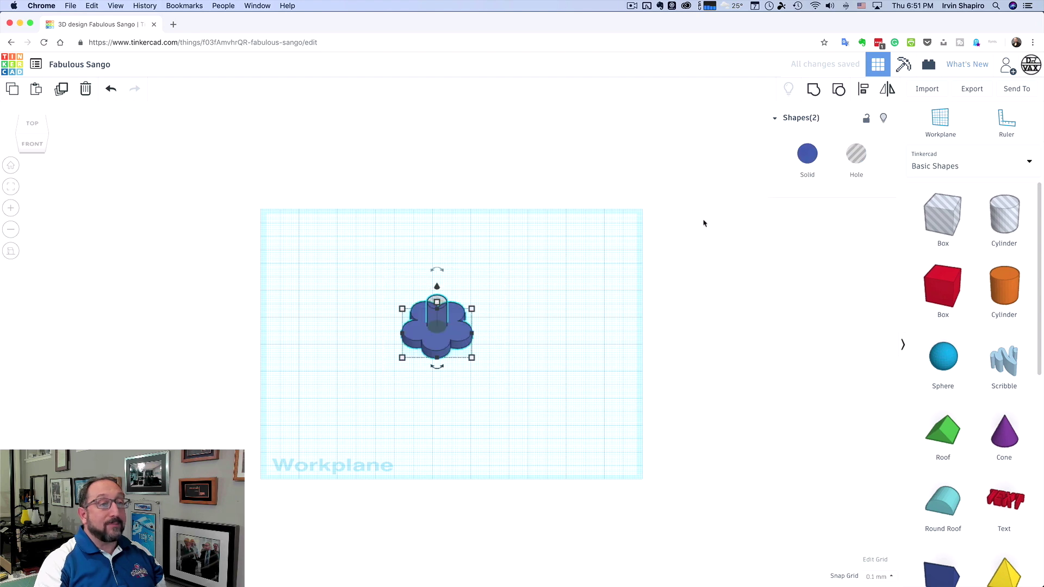
left_click(814, 88)
left_click(547, 279)
right_click_drag(548, 279, 543, 406)
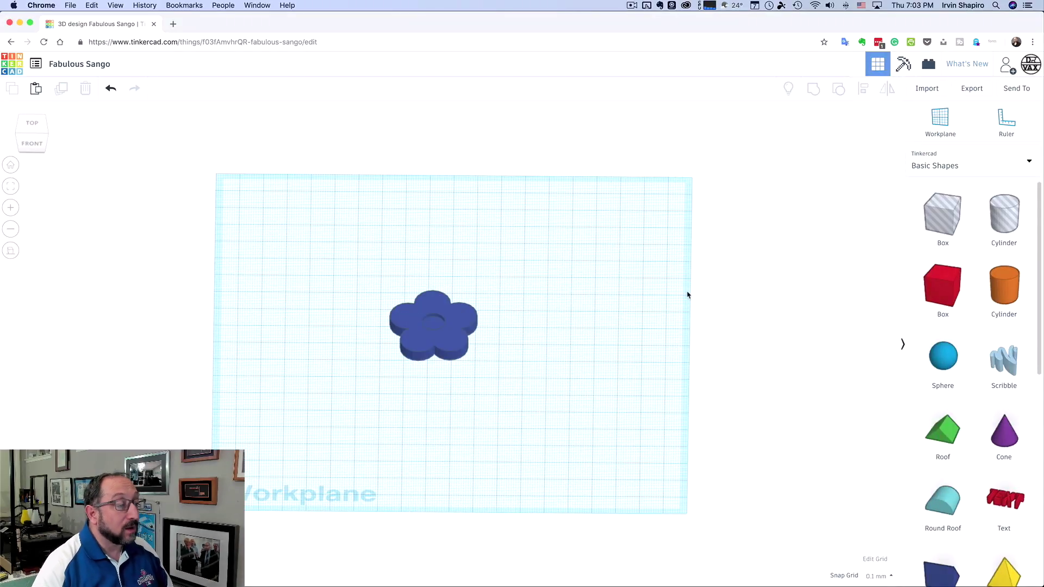
Mirror the grouped flower vertically so it ends upside down
left_click(465, 321)
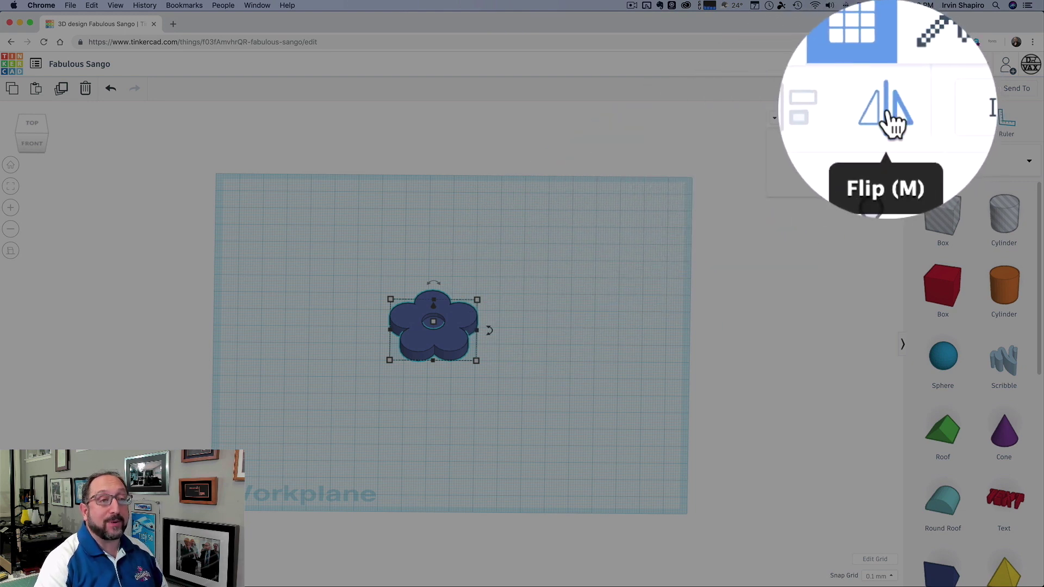
left_click(887, 90)
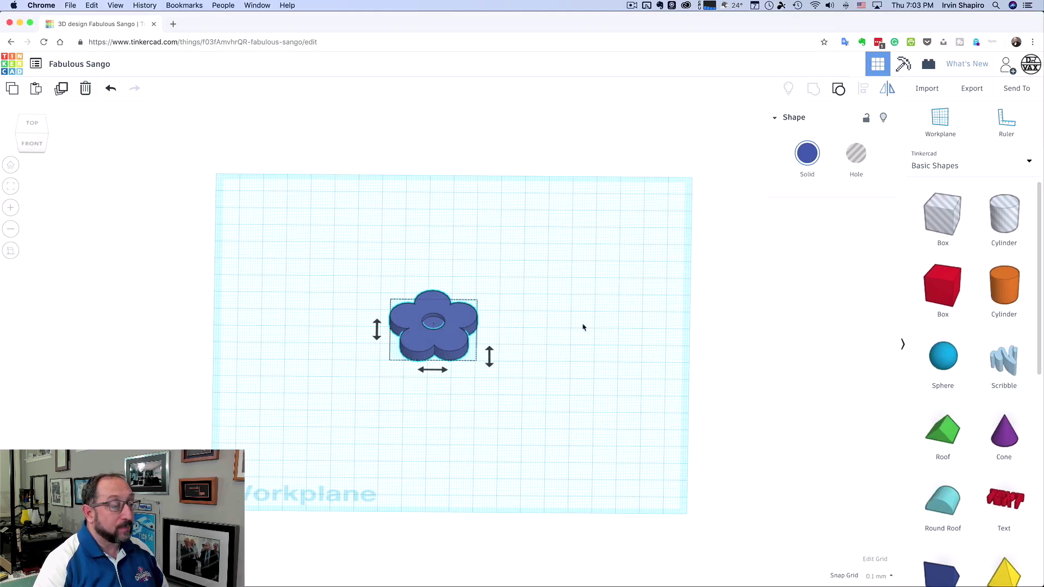
left_click(489, 356)
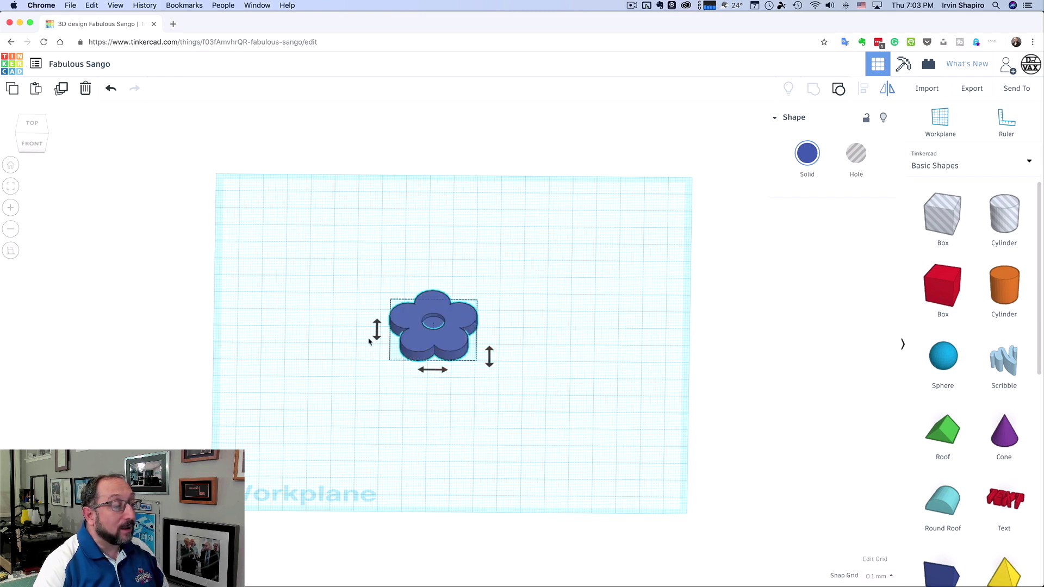
left_click(376, 332)
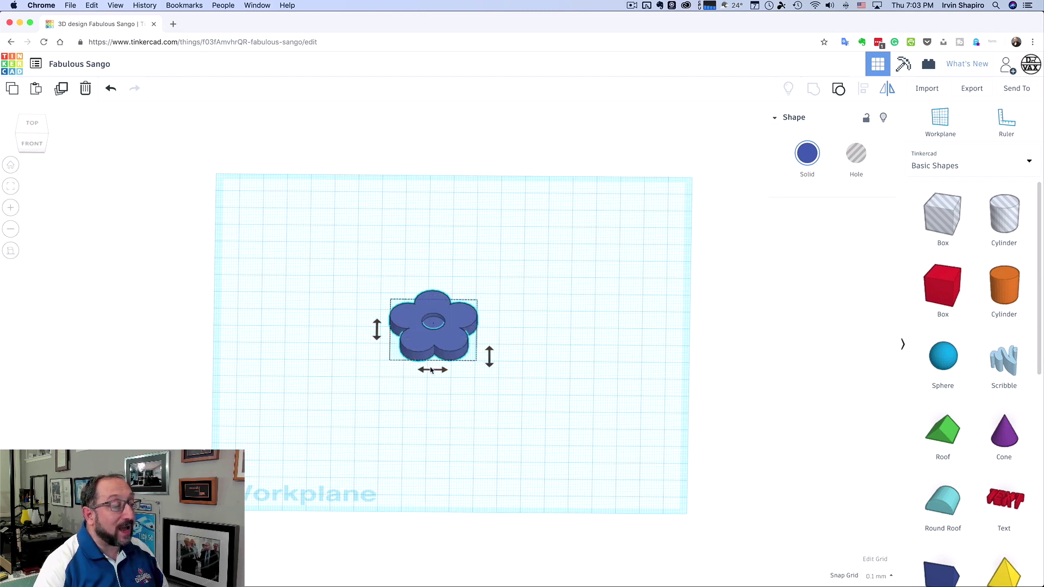
left_click(489, 359)
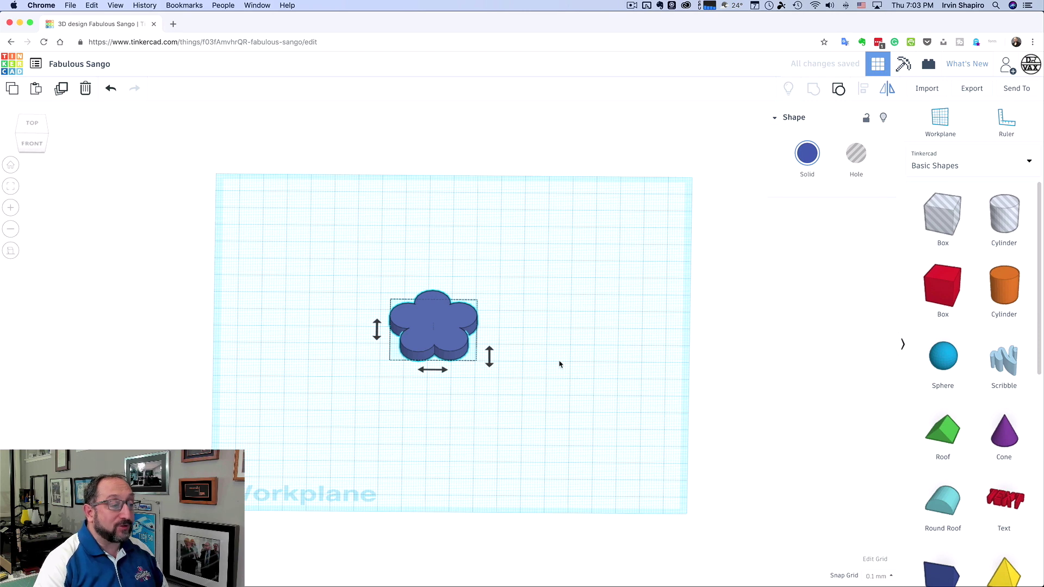
Zoom in and orbit to inspect the round recess on the flower's underside
left_click(10, 208)
left_click(10, 207)
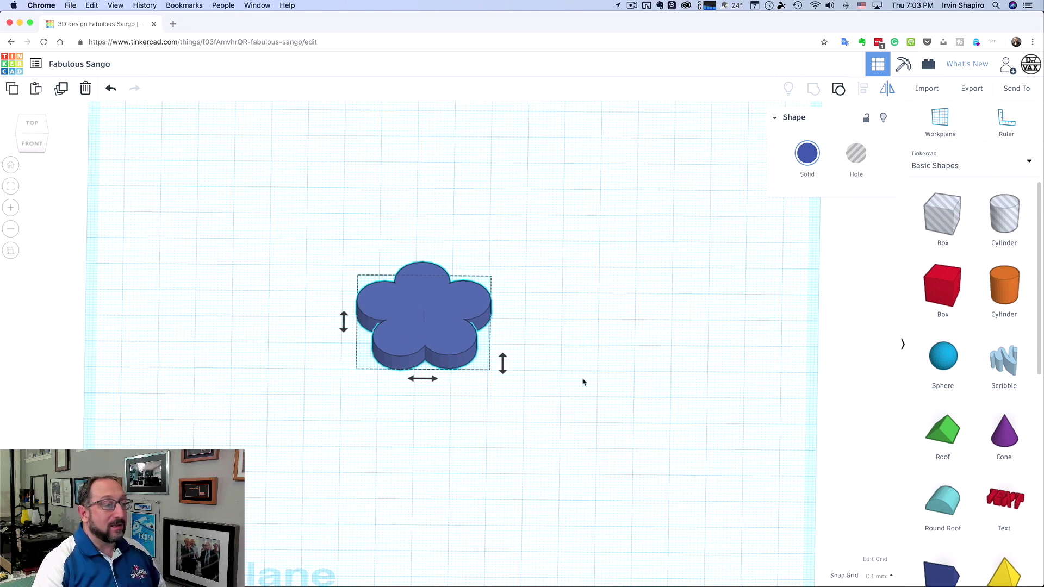
right_click_drag(565, 382, 580, 340)
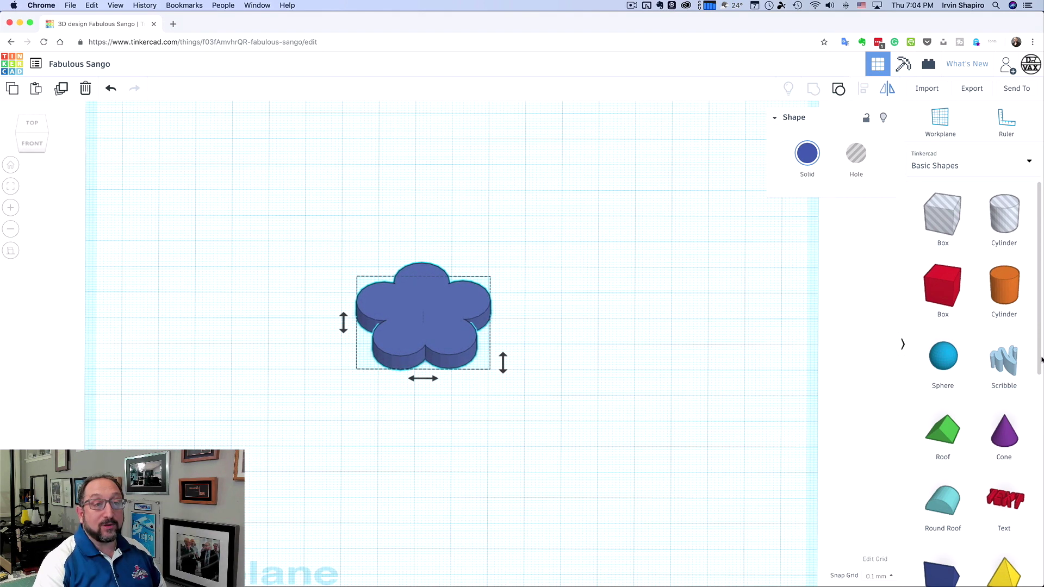
Add a half sphere beside the flower and size it 5 × 5 mm
left_click(602, 368)
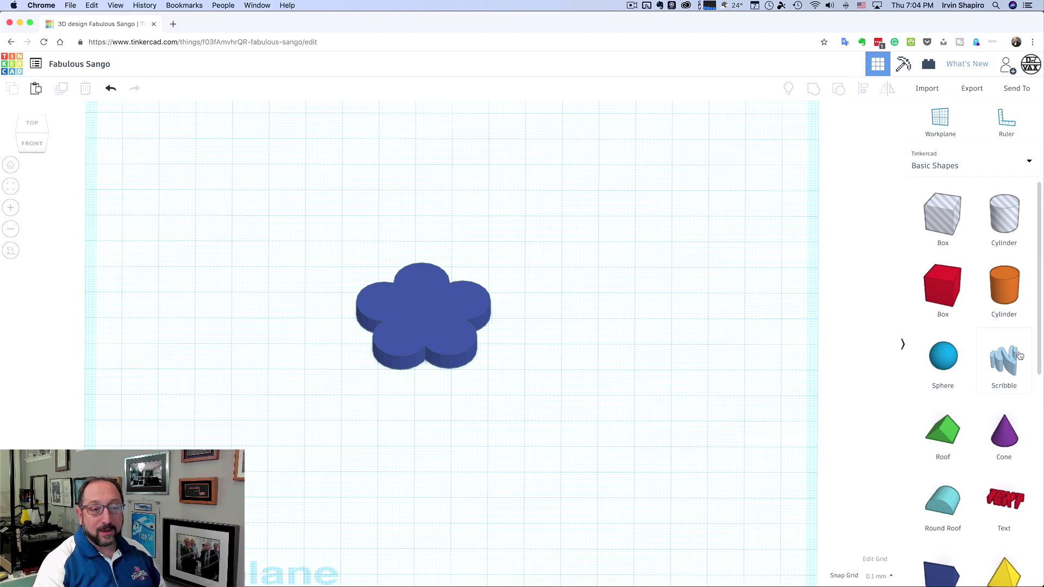
left_click_drag(1040, 345, 1041, 442)
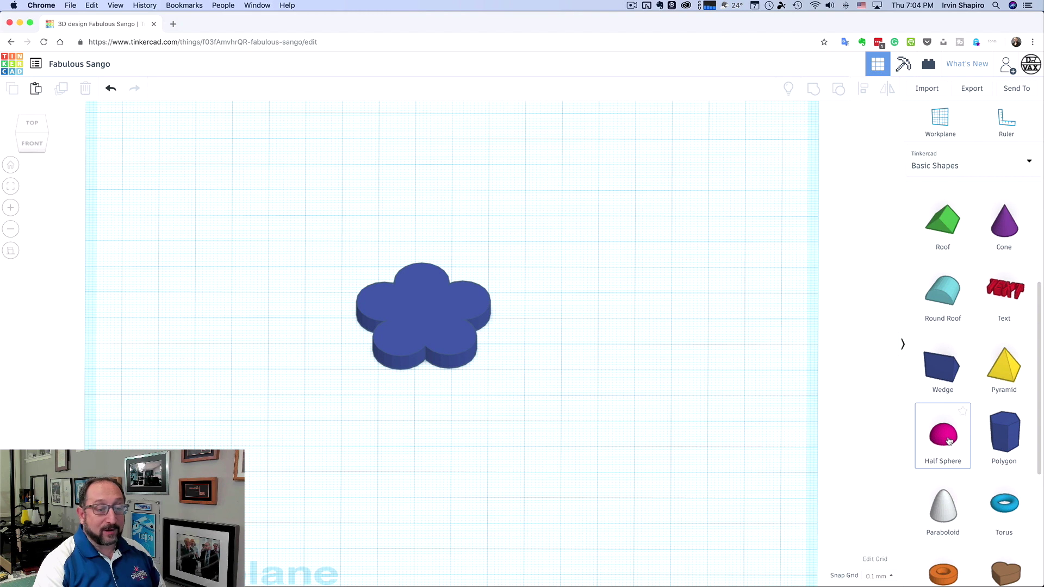
left_click_drag(946, 440, 583, 325)
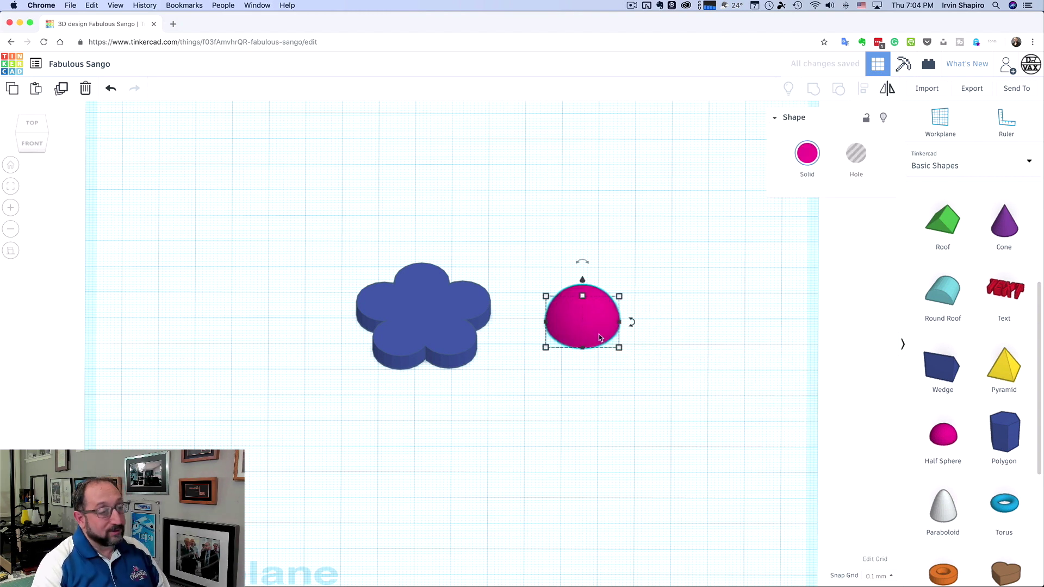
mouse_move(618, 346)
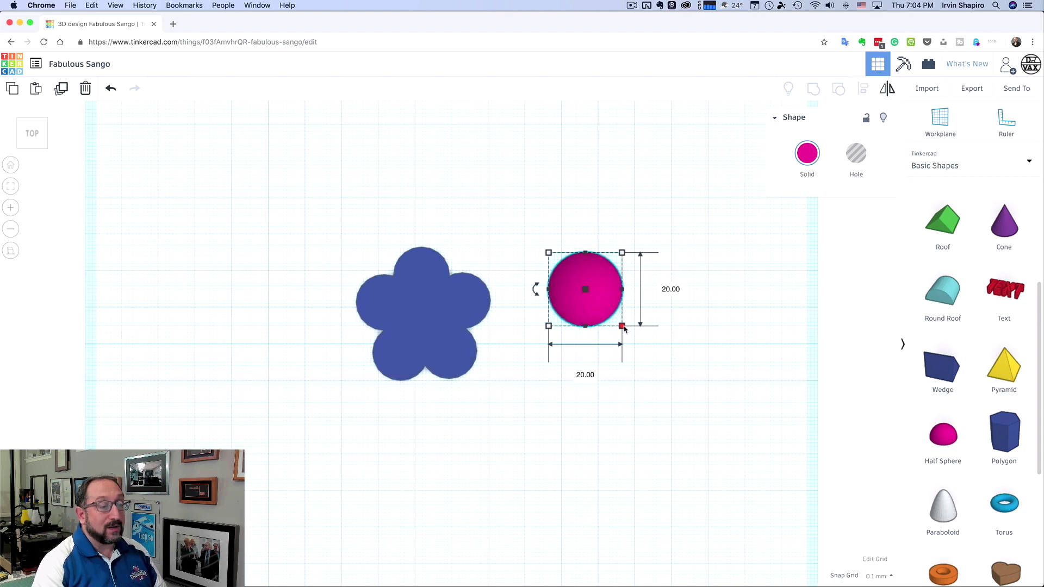
left_click(671, 289)
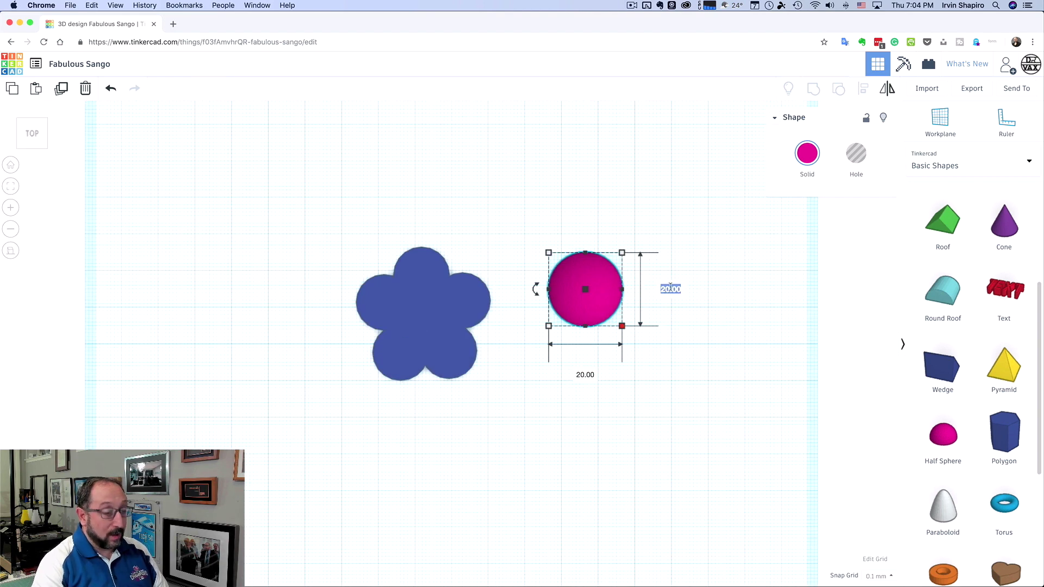
type("5")
key("Tab")
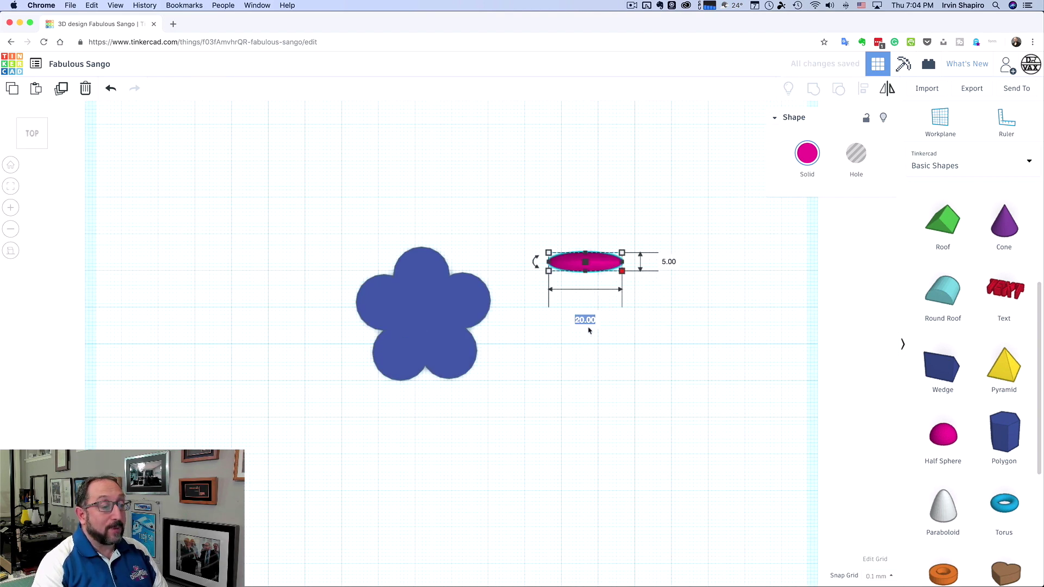
type("5")
key("Return")
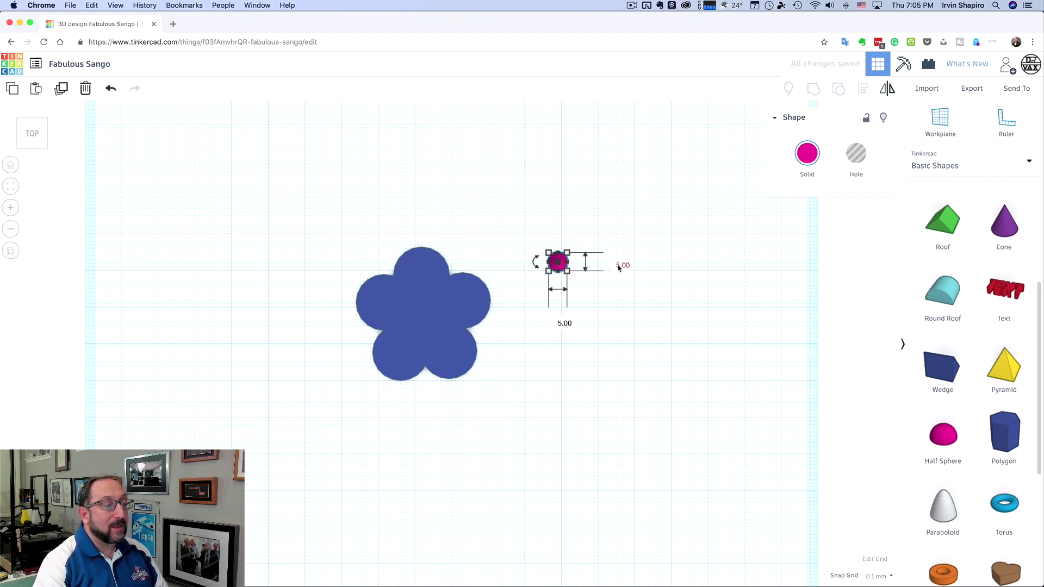
Resize the half sphere to 10 × 10 mm
left_click(619, 266)
type("10")
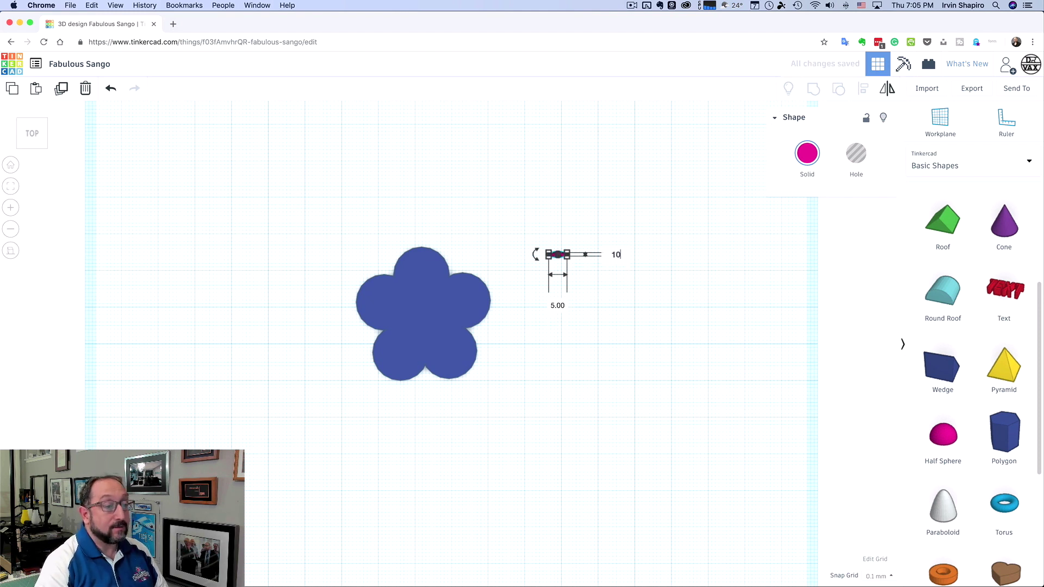
key("Tab")
type("10")
key("Return")
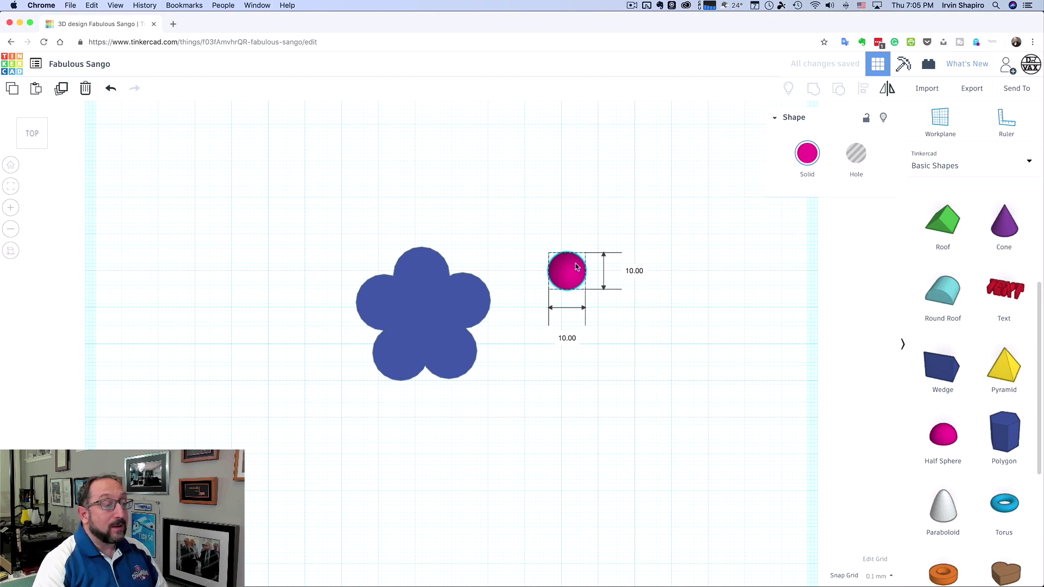
Move the pink half sphere into the flower and centre-align the two shapes
left_click_drag(565, 268, 433, 306)
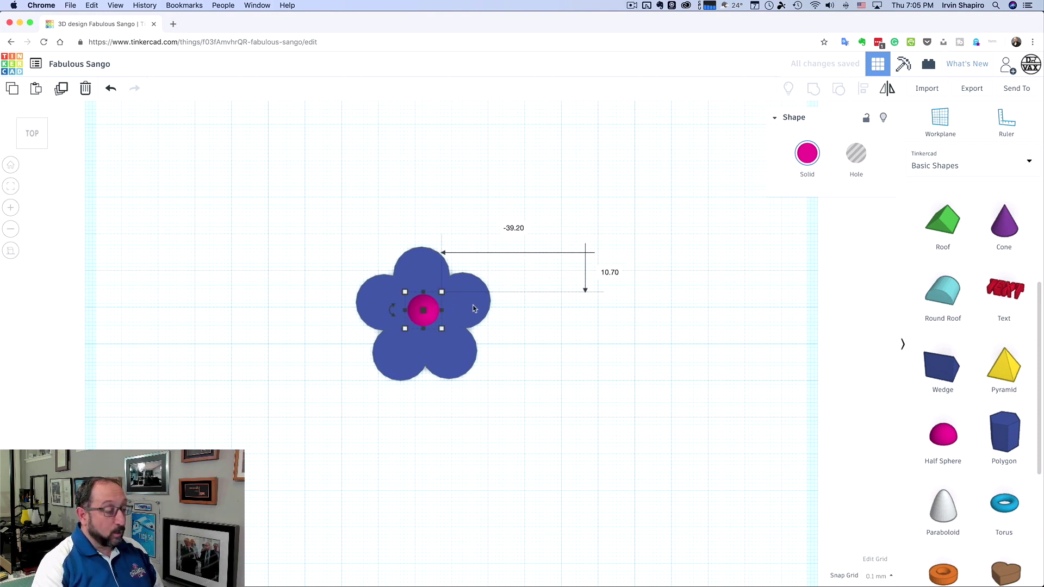
left_click(473, 308, "shift")
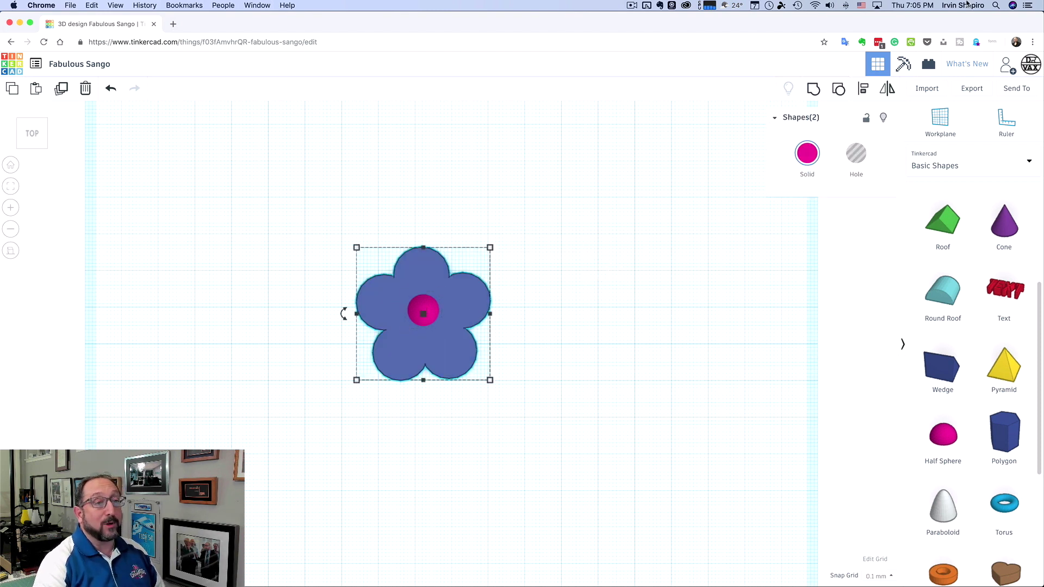
left_click(863, 89)
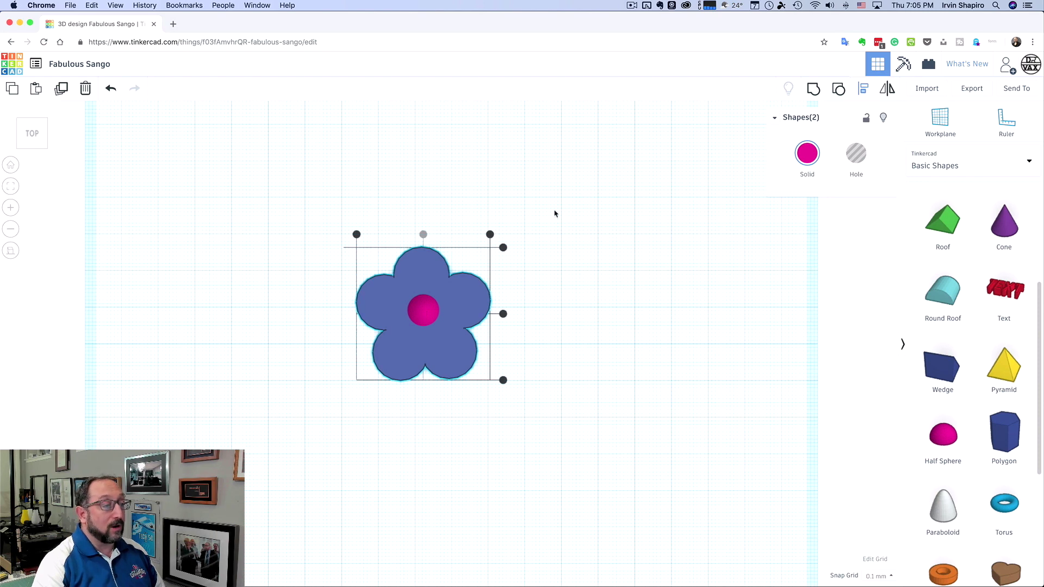
left_click(503, 314)
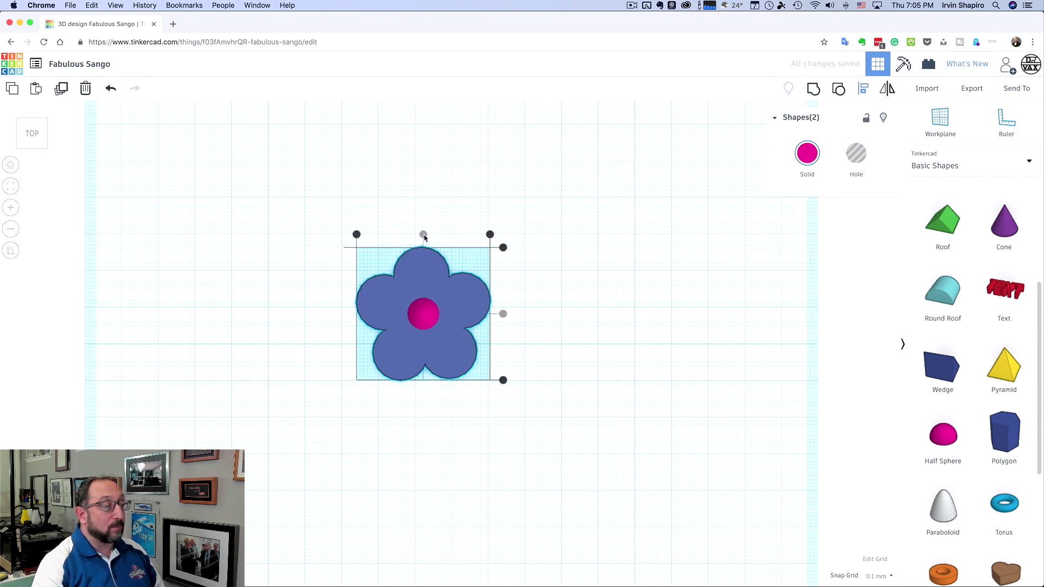
left_click(571, 301)
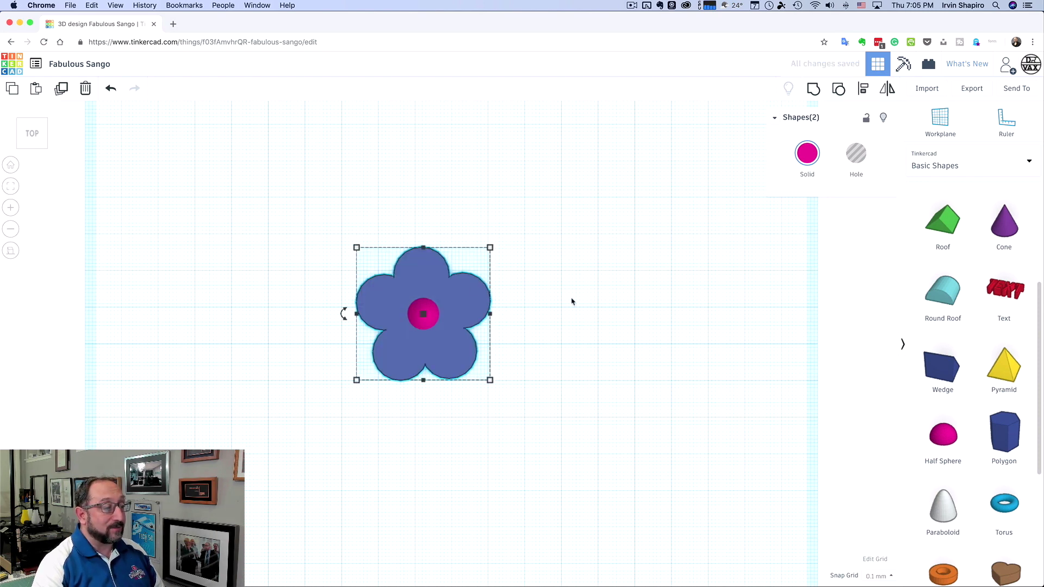
mouse_move(571, 301)
right_mouse_down()
mouse_move(549, 299)
mouse_move(562, 303)
mouse_move(549, 316)
mouse_move(557, 310)
right_mouse_up()
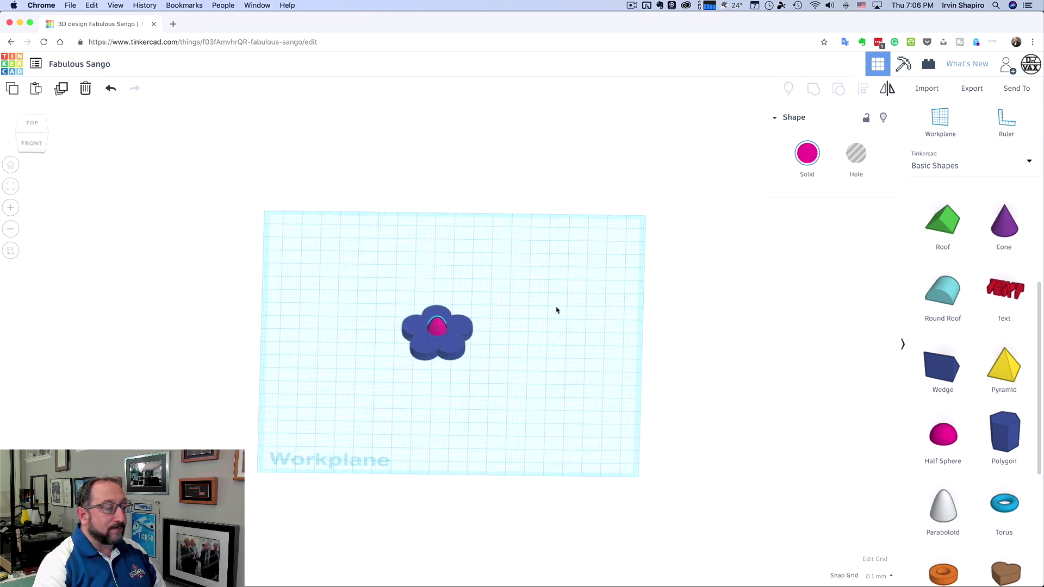
Place a new box hole on the workplane and set its width to 9.5
left_click(524, 385)
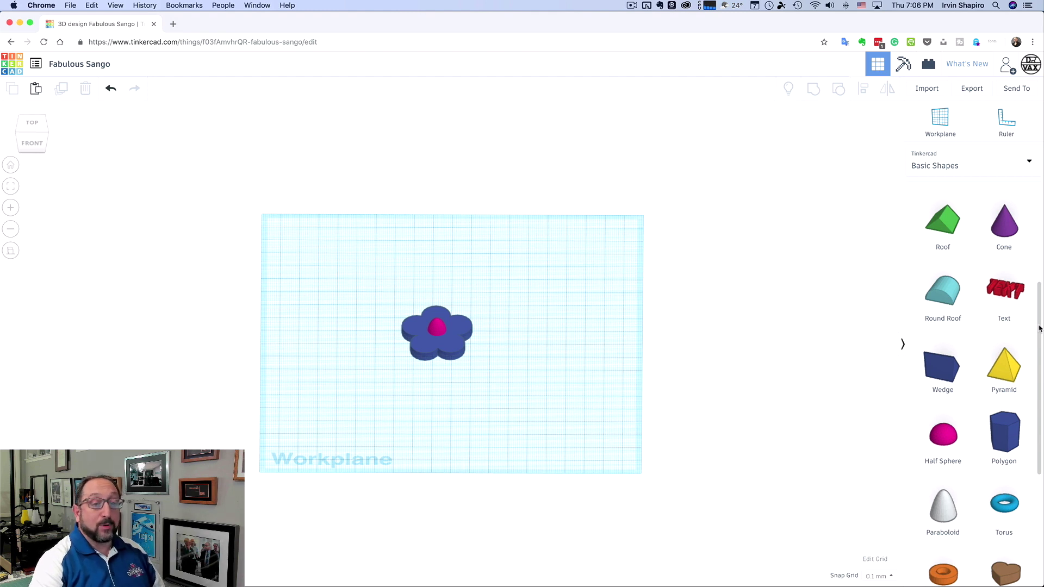
left_click_drag(1039, 328, 1041, 218)
left_click_drag(942, 216, 543, 351)
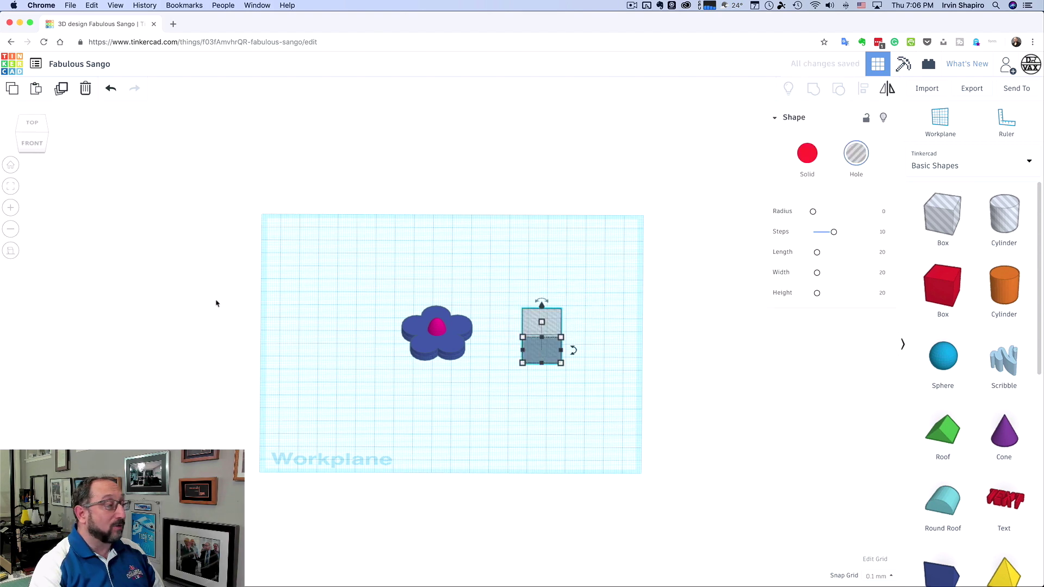
left_click(40, 124)
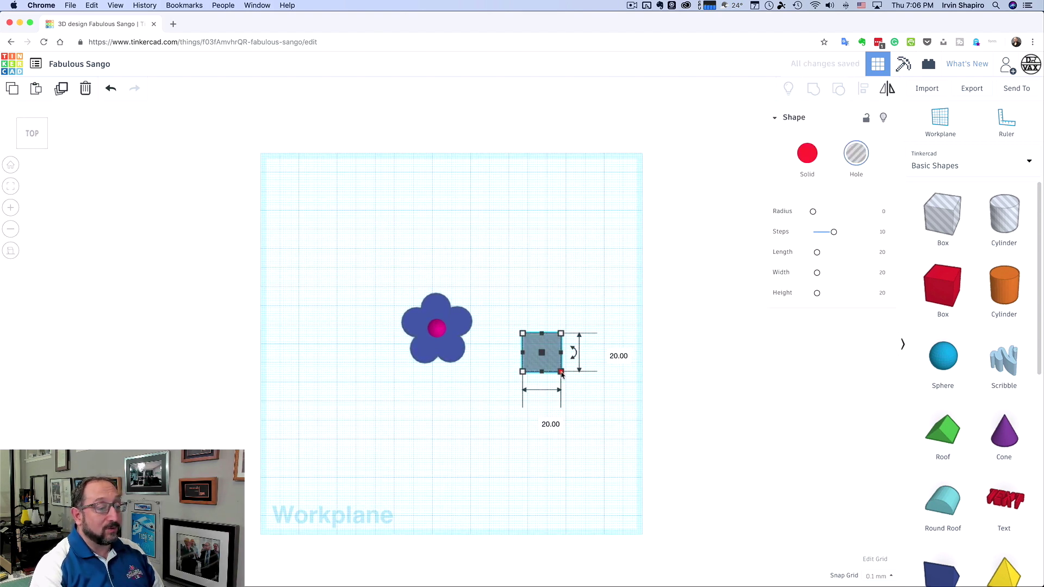
left_click(544, 421)
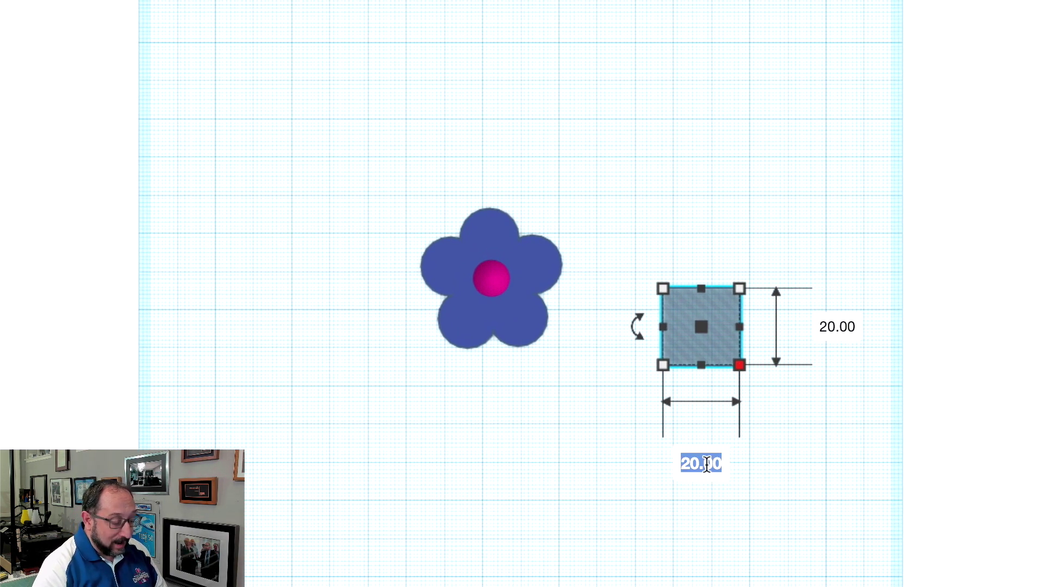
type("9.5")
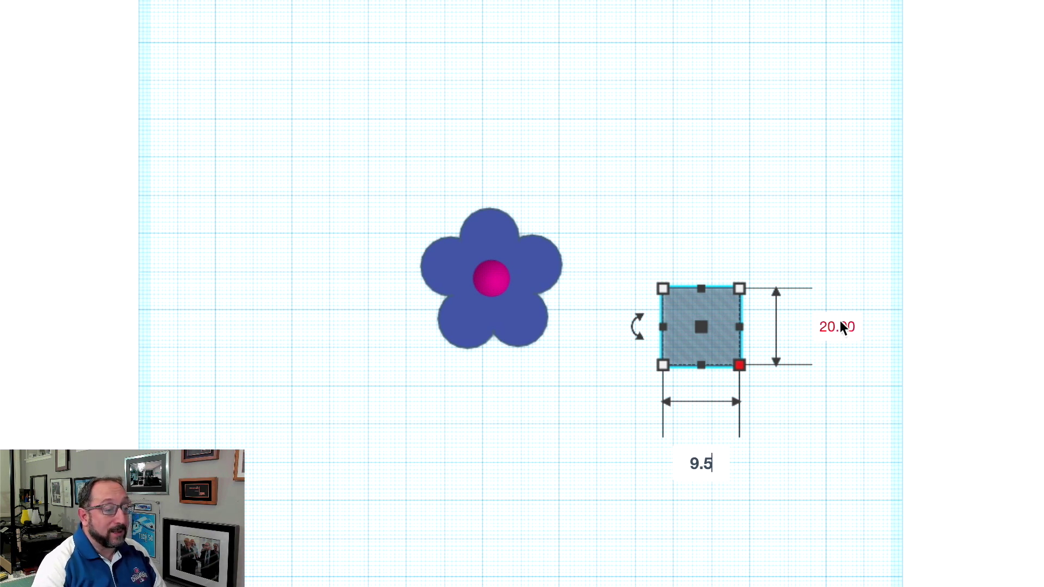
key("Return")
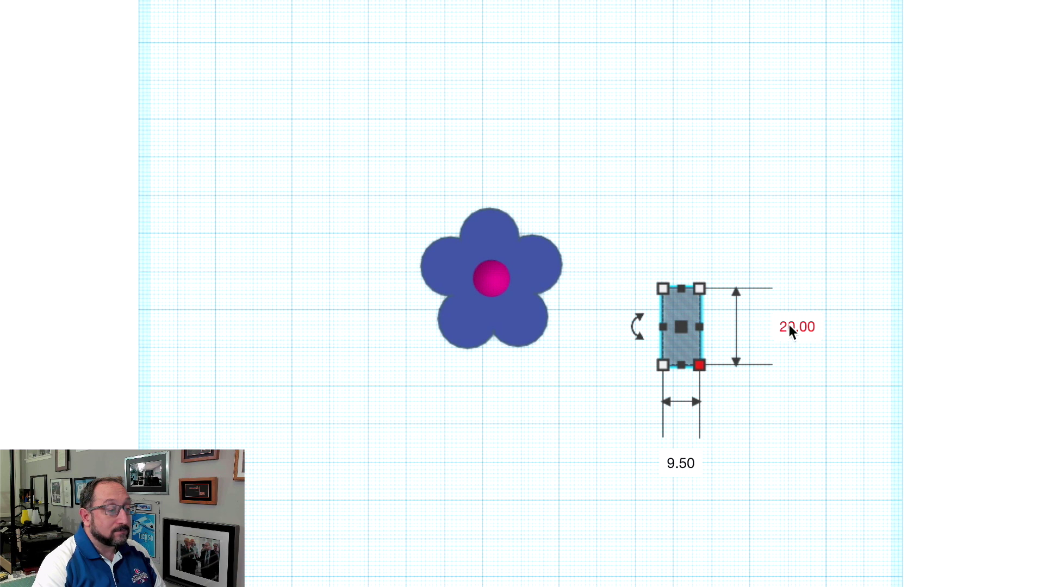
Set the box hole's height to 2 and stretch its length to 89.10
left_click(744, 412)
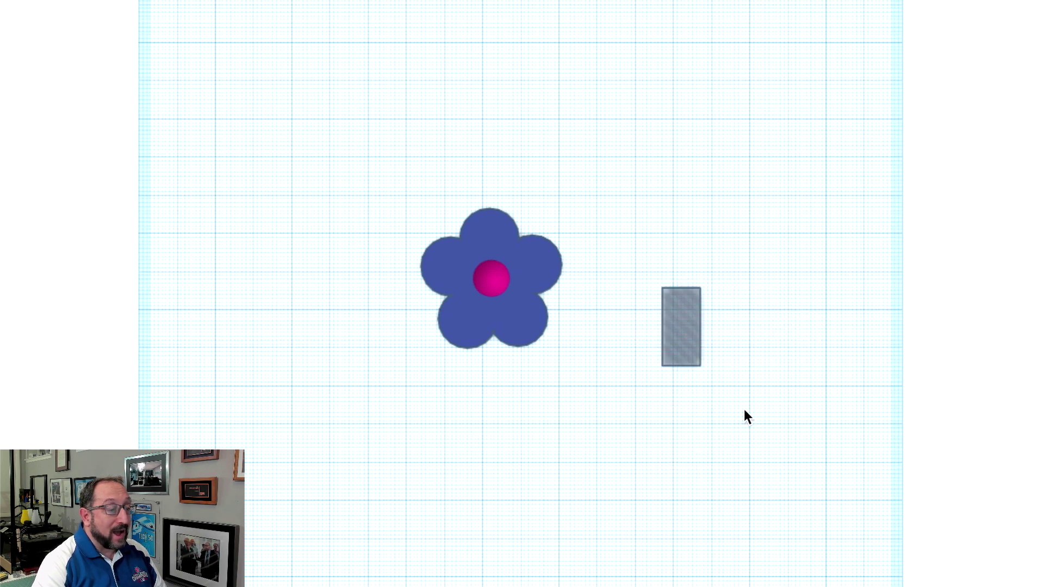
left_click(684, 342)
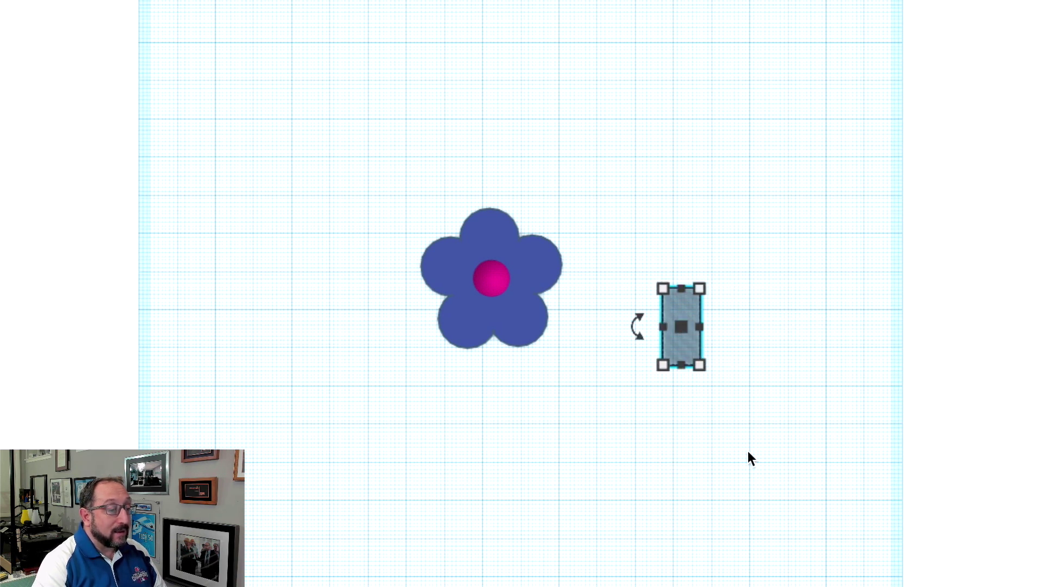
right_click_drag(769, 451, 680, 328)
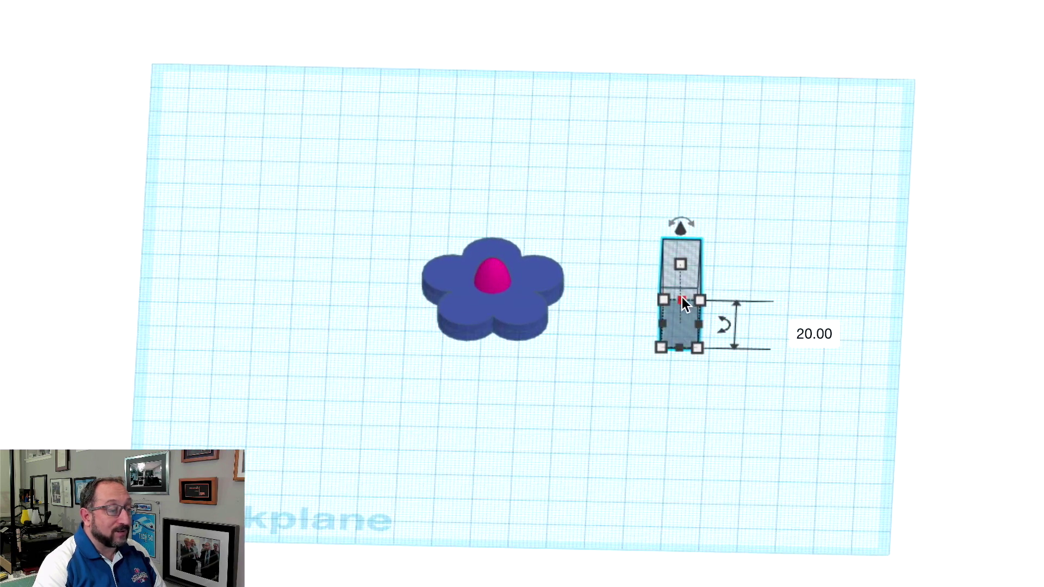
mouse_move(681, 264)
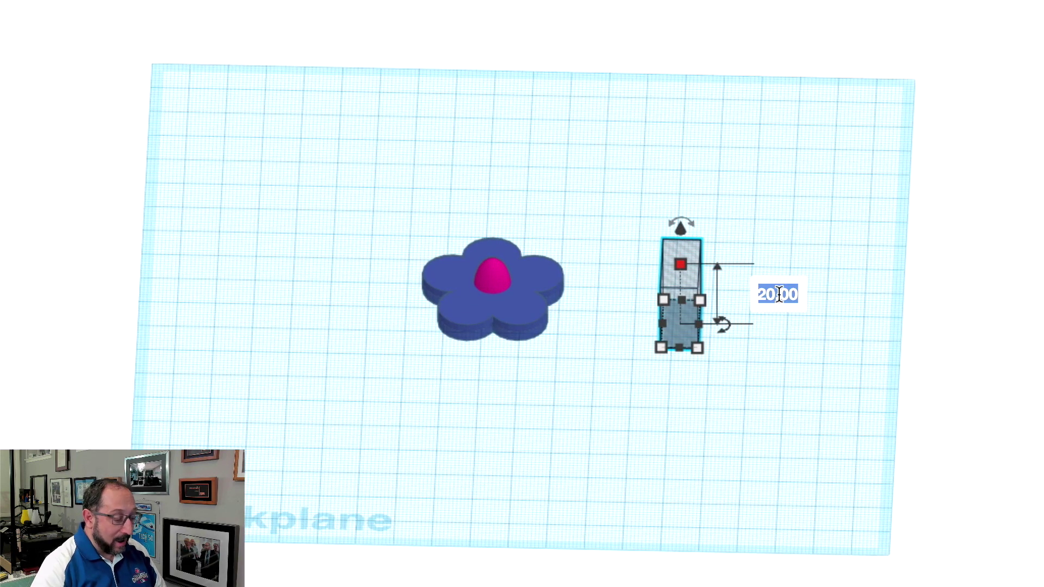
type("2")
key("Return")
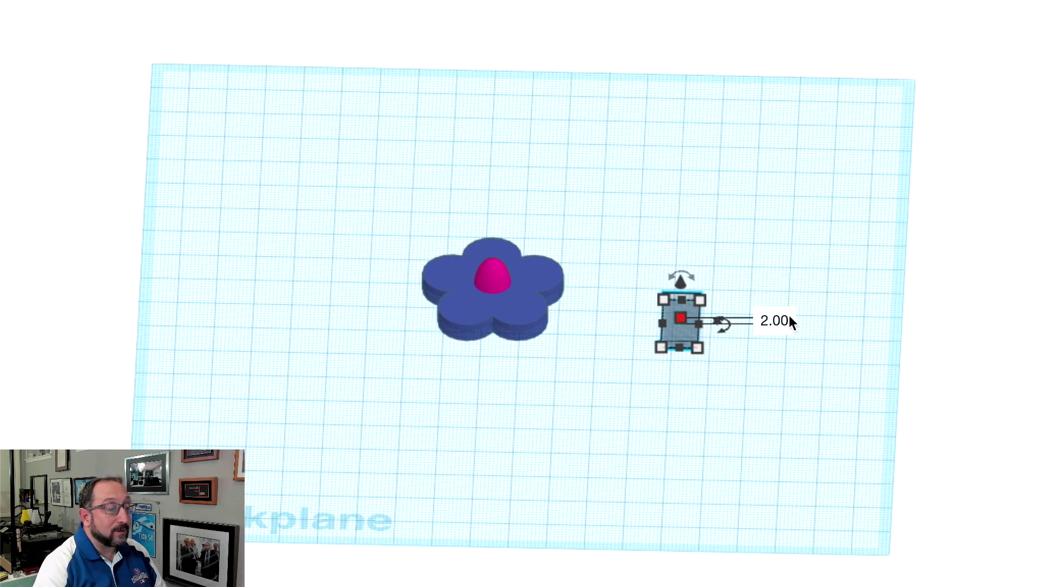
right_click_drag(789, 318, 803, 514)
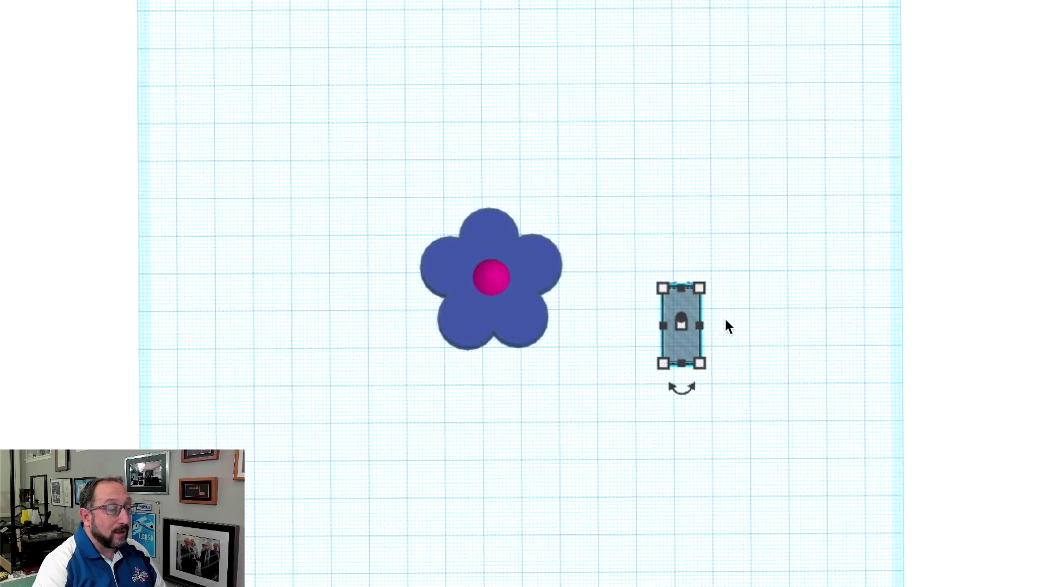
mouse_move(684, 291)
left_click_drag(683, 291, 718, 34)
Move the long box hole to the right of the flower
left_click(625, 283)
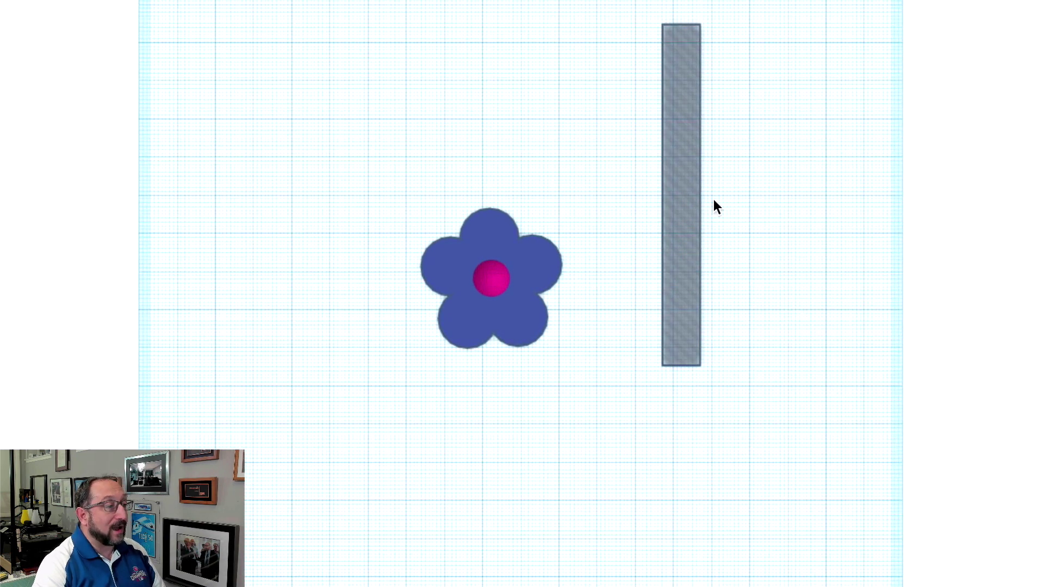
left_click_drag(678, 180, 487, 428)
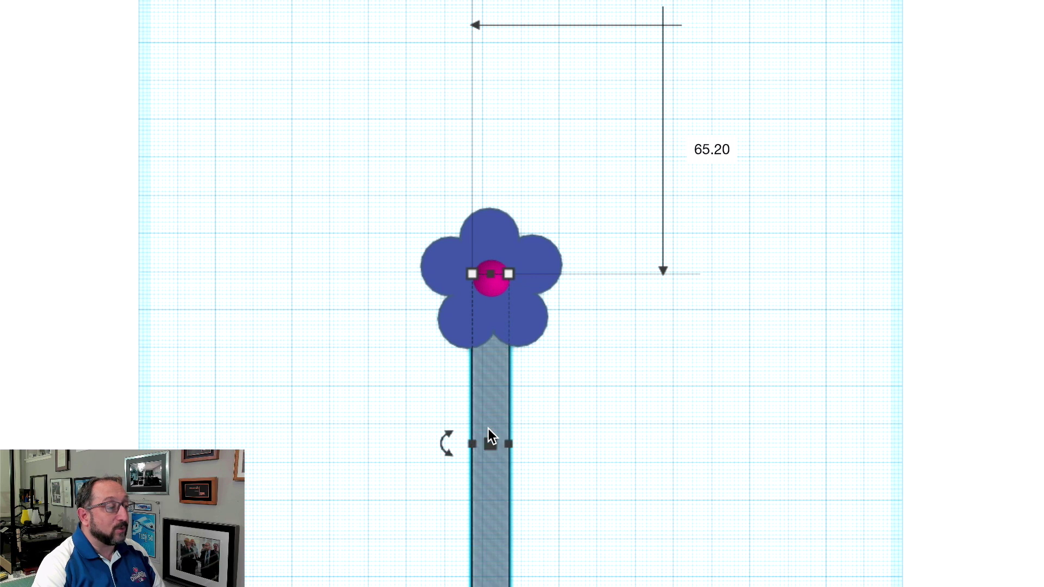
left_click(495, 265)
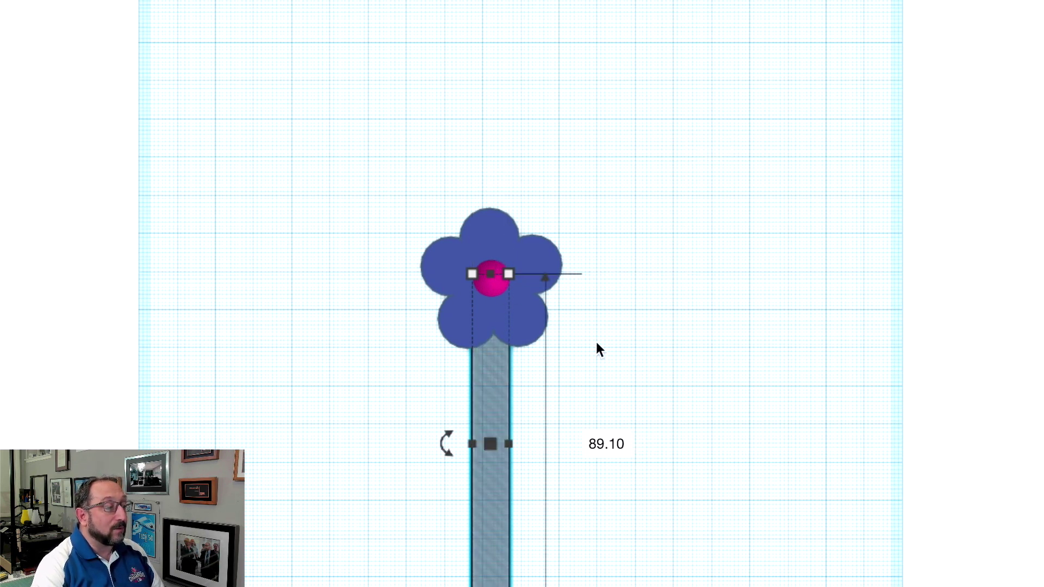
left_click_drag(500, 383, 782, 402)
left_click(493, 289)
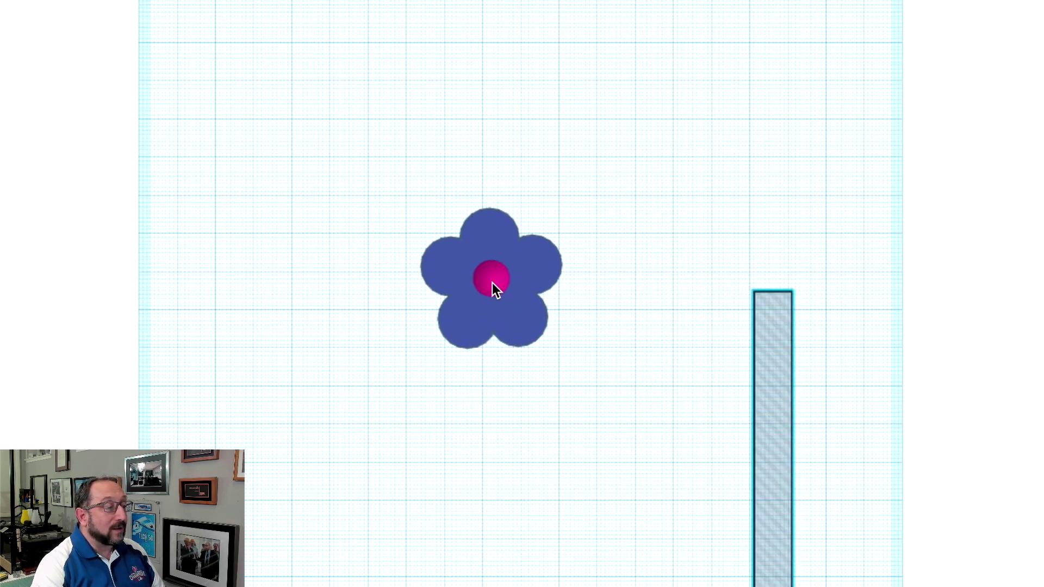
Resize the pink centre sphere to 20 × 20
mouse_move(510, 297)
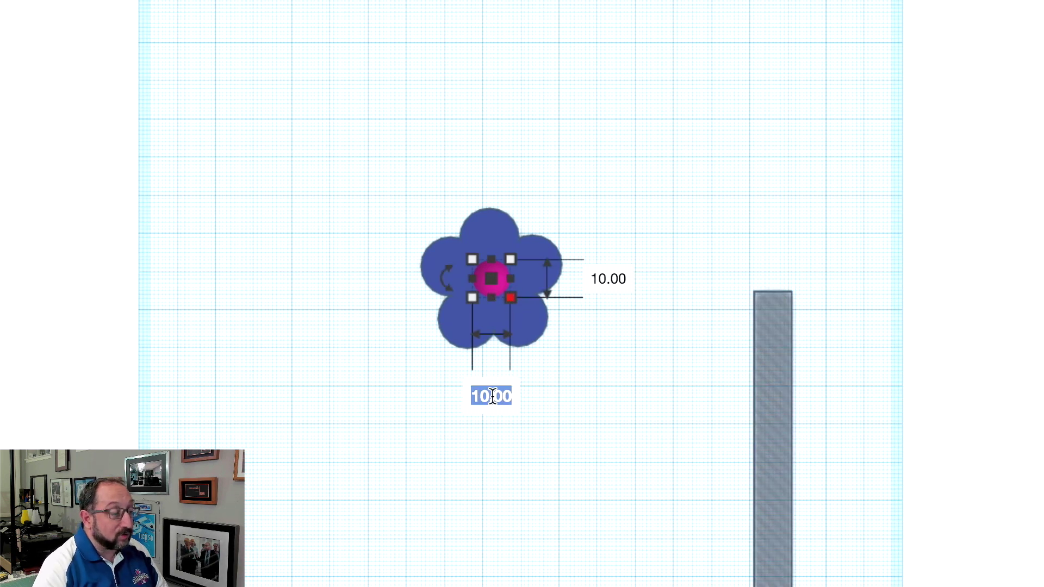
type("20")
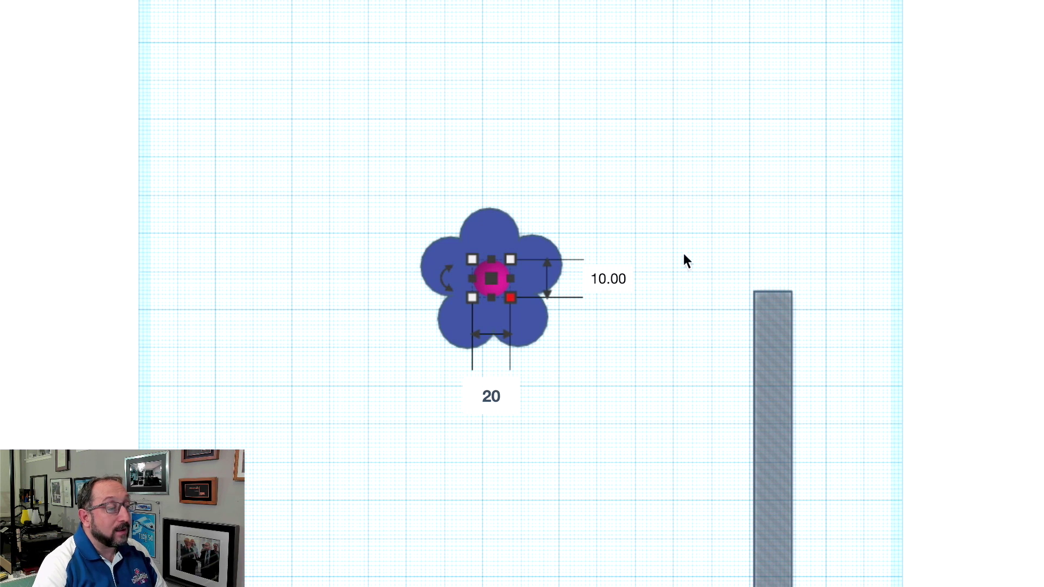
left_click(601, 279)
type("20")
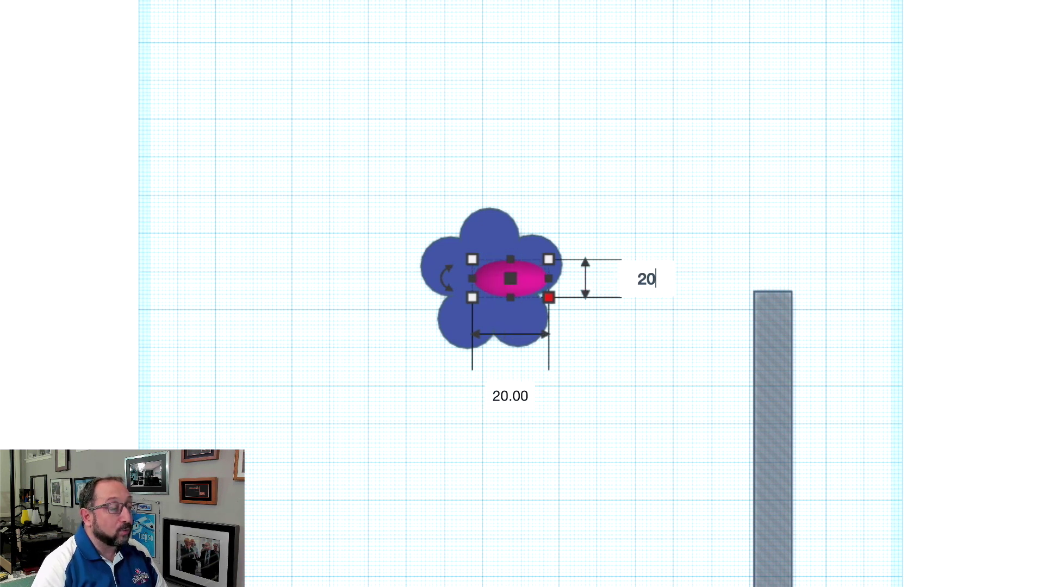
key("Return")
Move the sphere onto the flower and centre-align it in both directions
left_click_drag(526, 285, 509, 268)
left_click(540, 256)
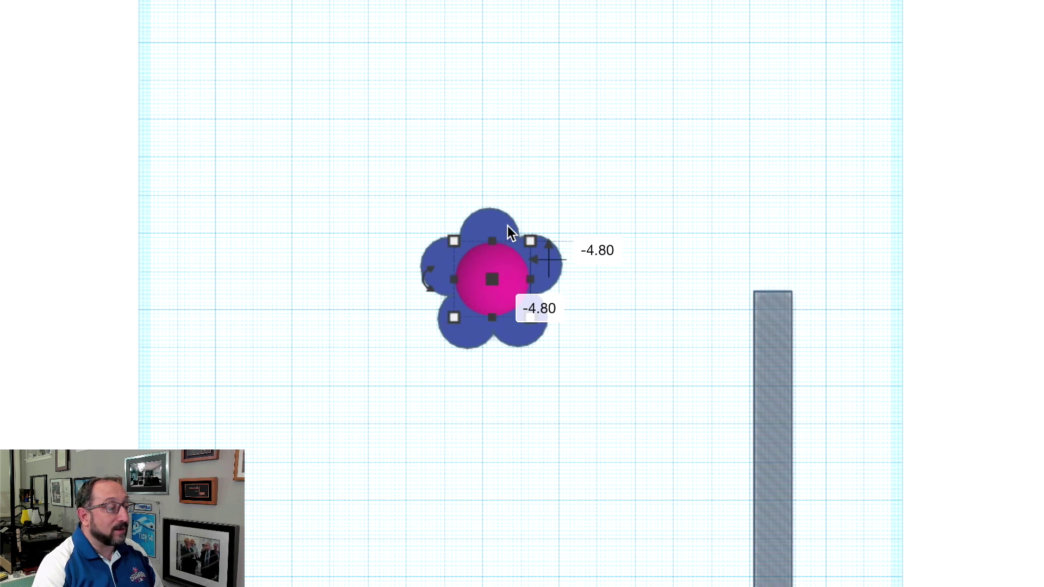
key("l")
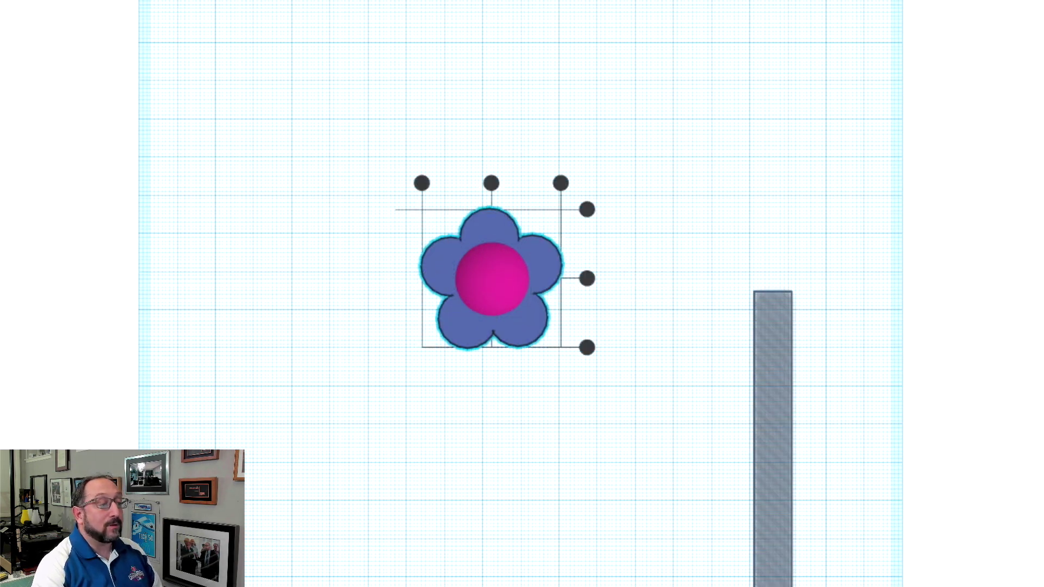
left_click(585, 279)
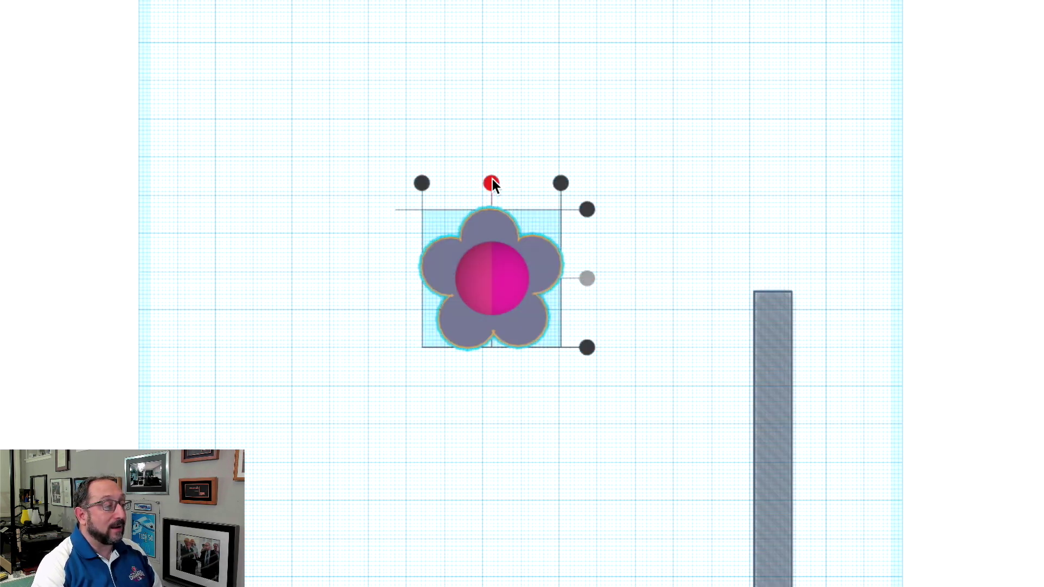
left_click(491, 180)
Group the flower and its pink centre into one shape with Ctrl+G
left_click(804, 200)
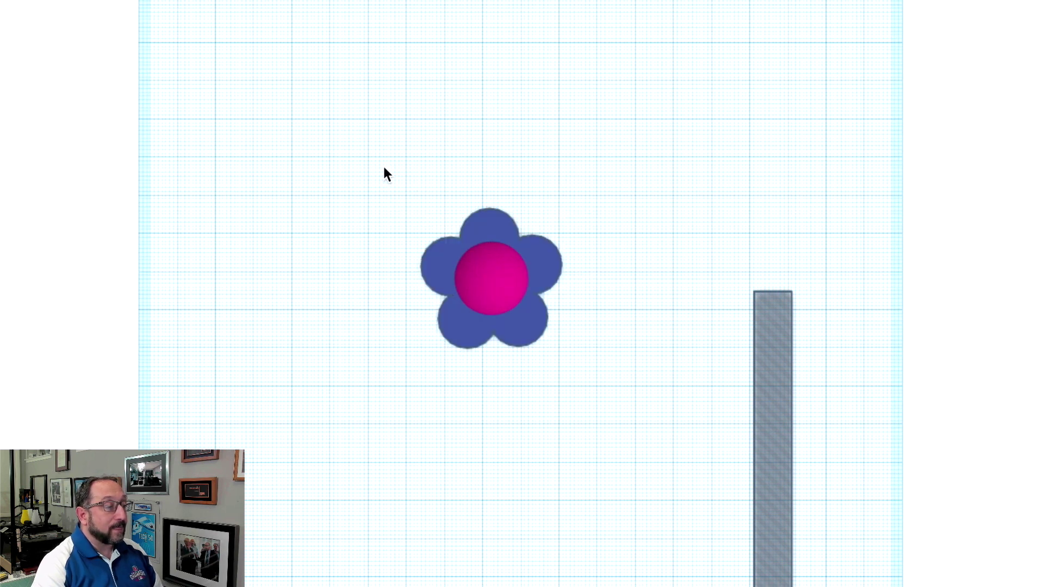
left_click_drag(385, 167, 606, 418)
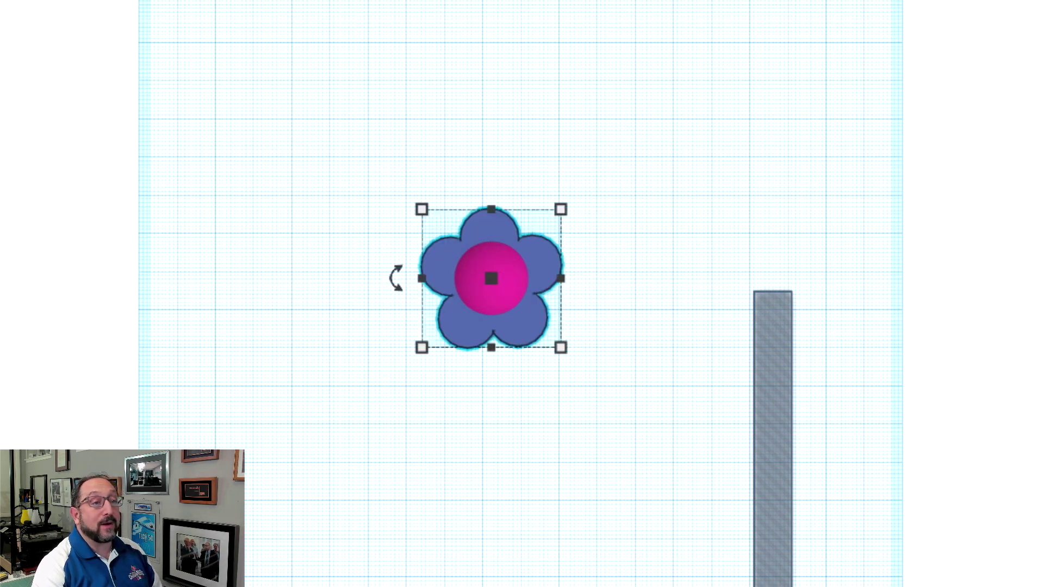
key("ctrl+g")
left_click(729, 157)
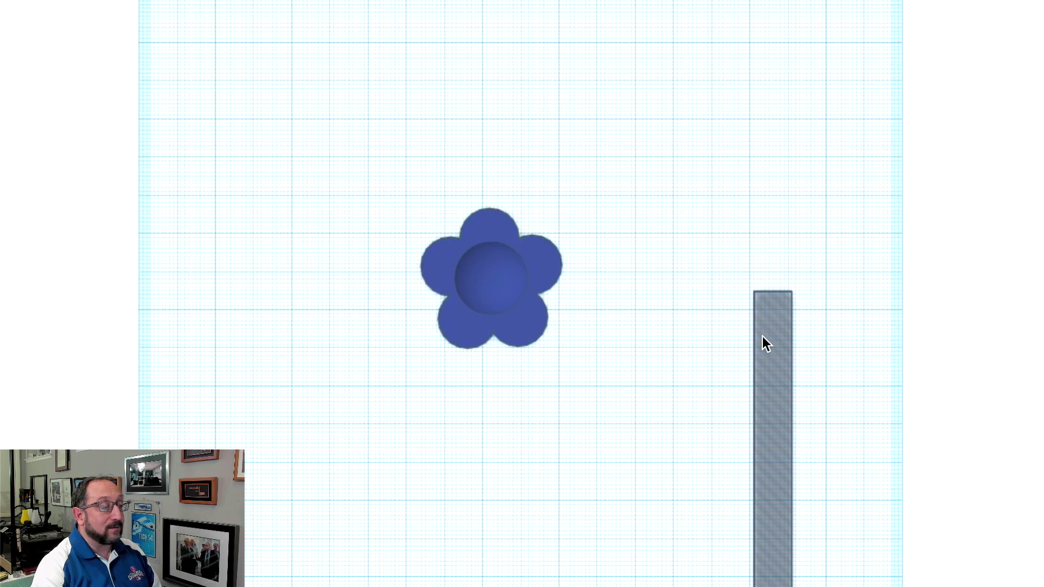
Move the stem hole under the flower and centre it side to side and in height
left_click_drag(768, 346, 488, 322)
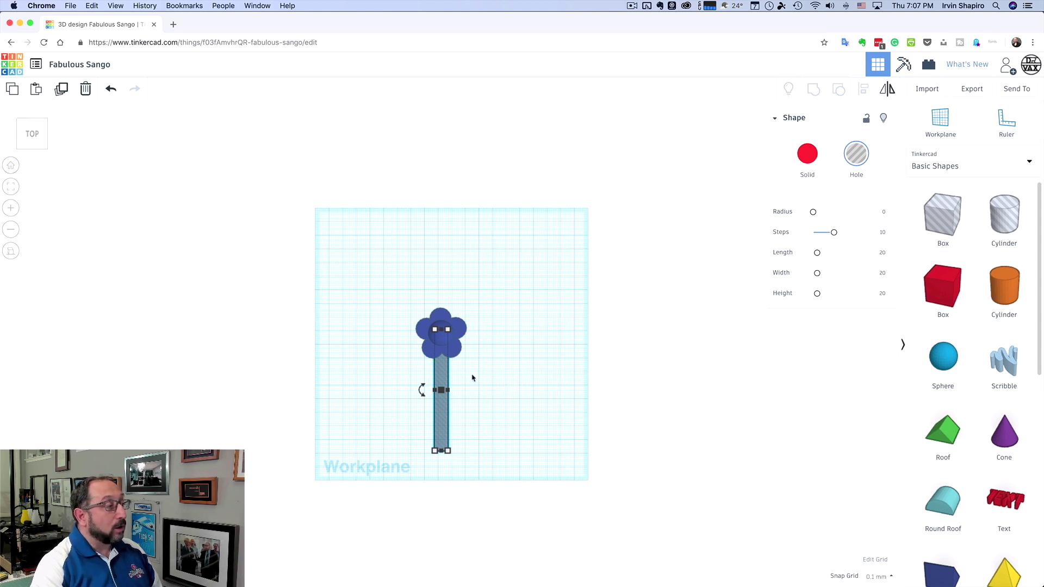
left_click(9, 167)
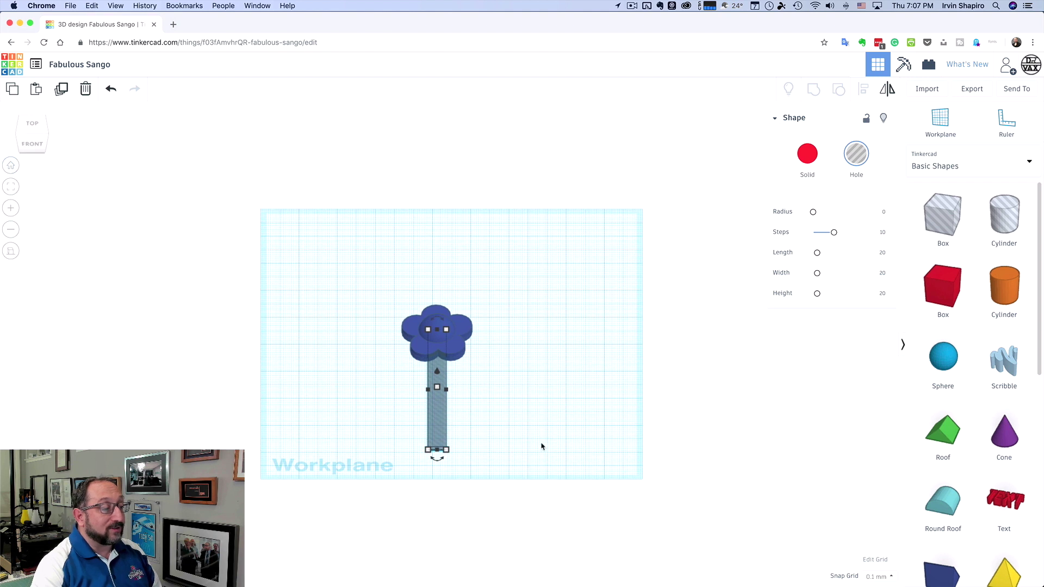
left_click(469, 337, "shift")
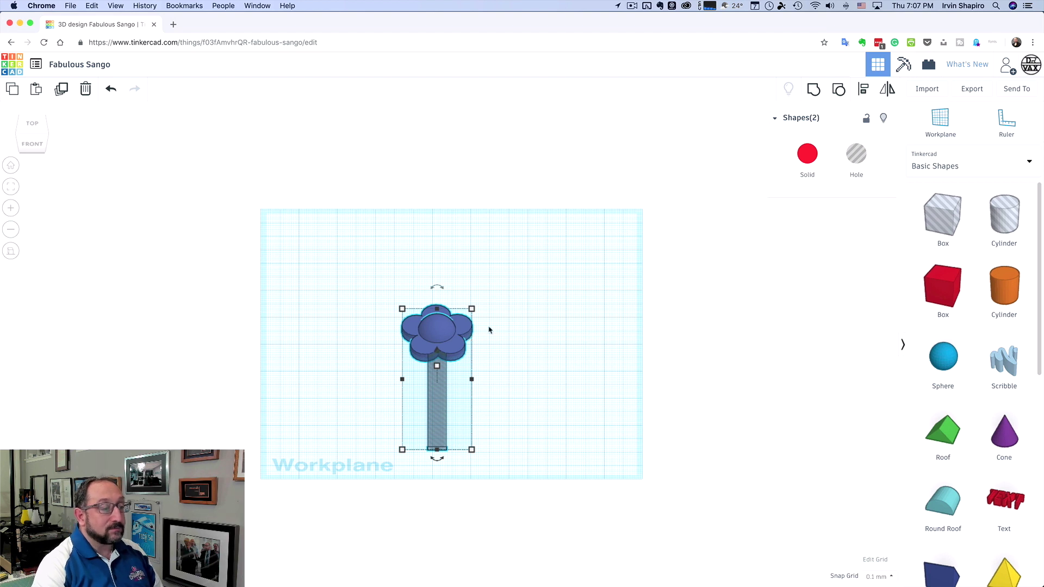
left_click(862, 90)
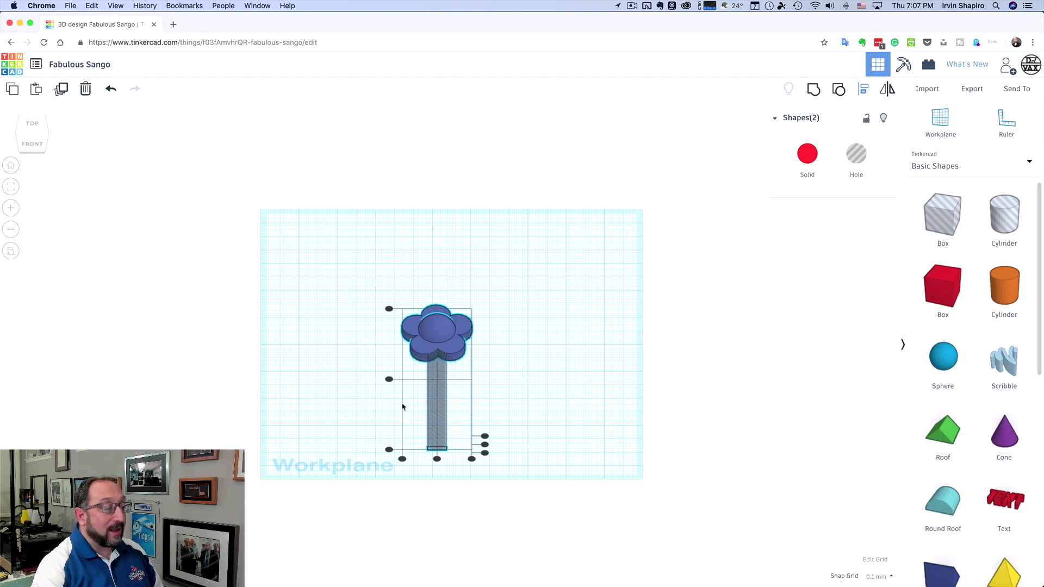
left_click(437, 459)
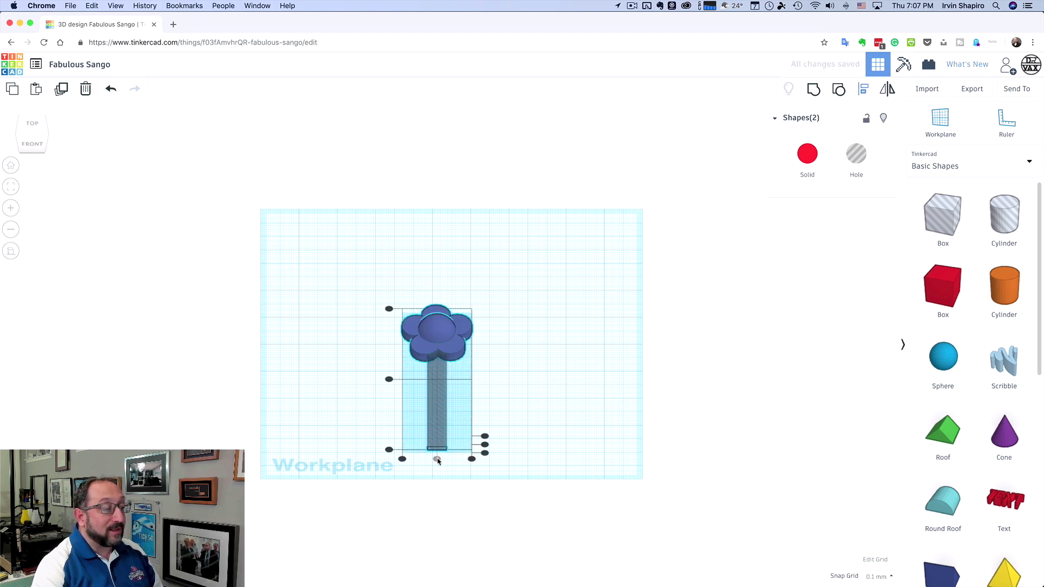
left_click(485, 445)
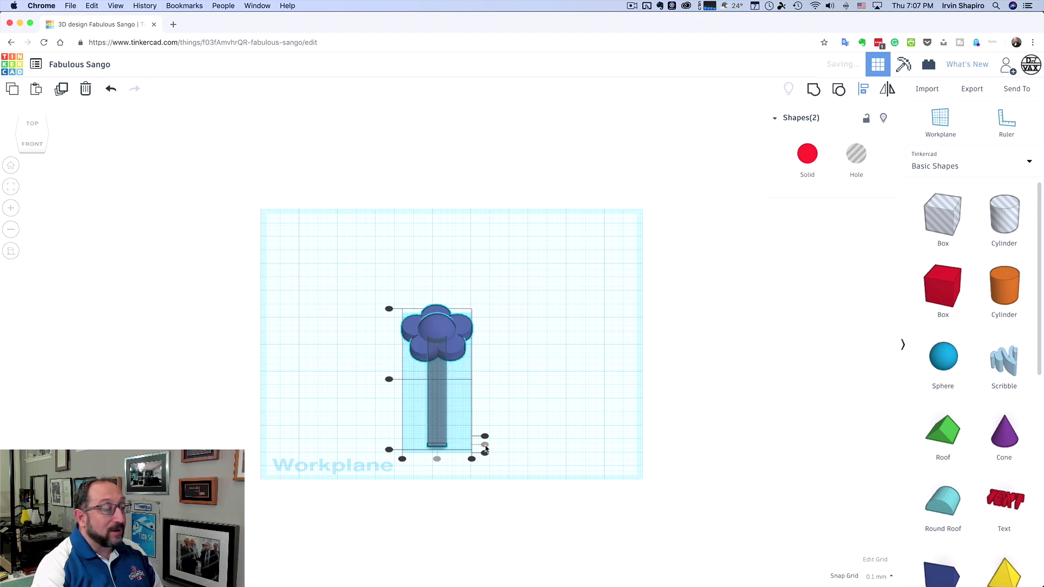
right_click_drag(532, 403, 555, 344)
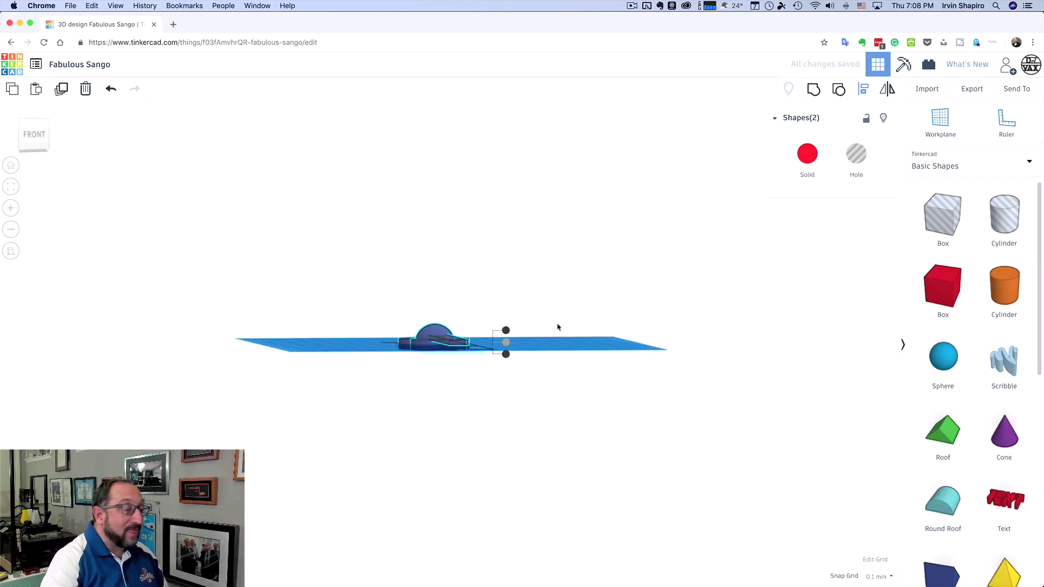
right_click_drag(559, 326, 531, 384)
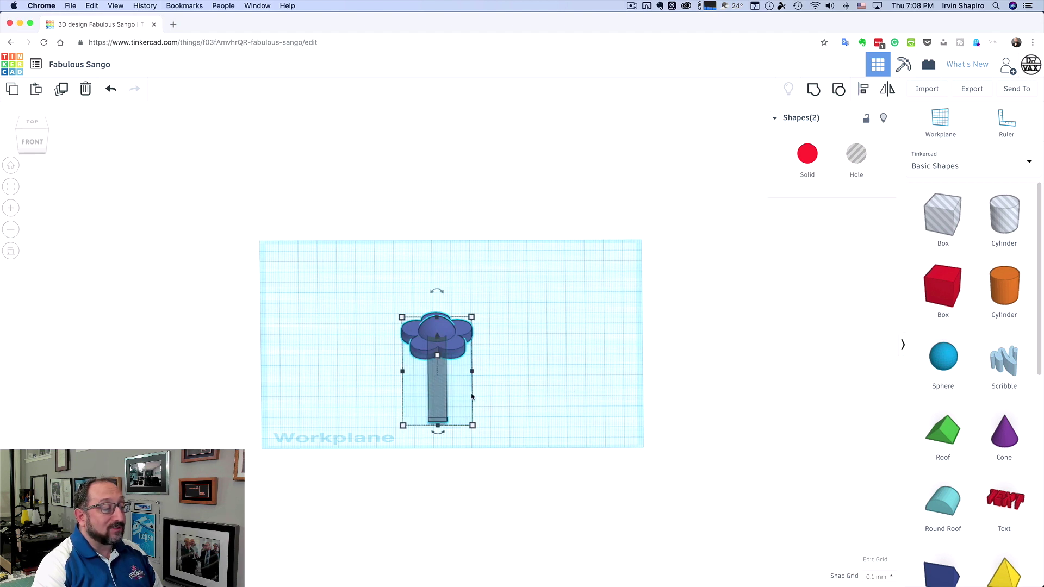
Lift the stem hole to 1.65 mm above the workplane
left_click(338, 402)
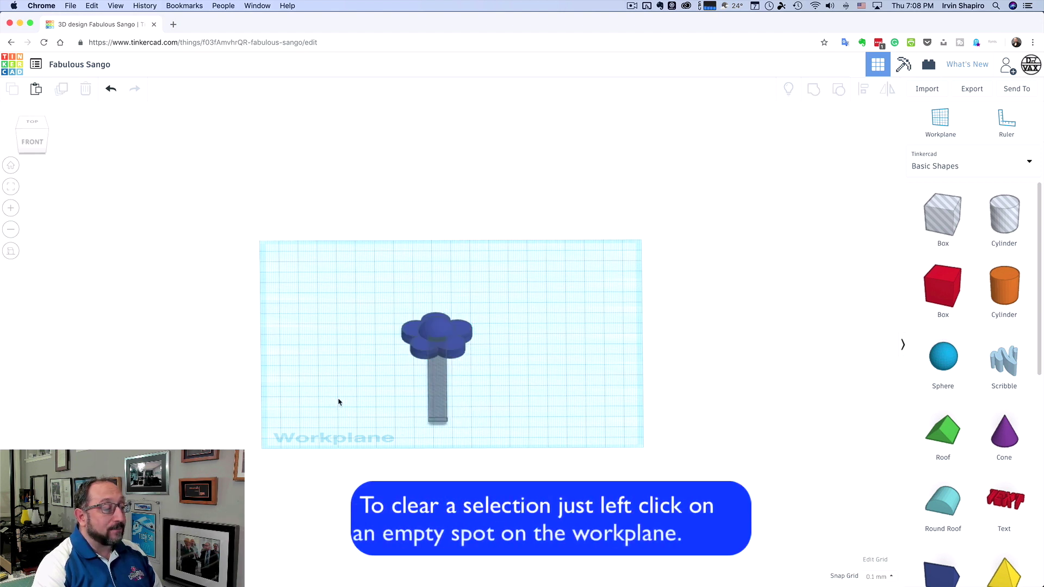
left_click(435, 386)
right_click_drag(505, 383, 270, 328)
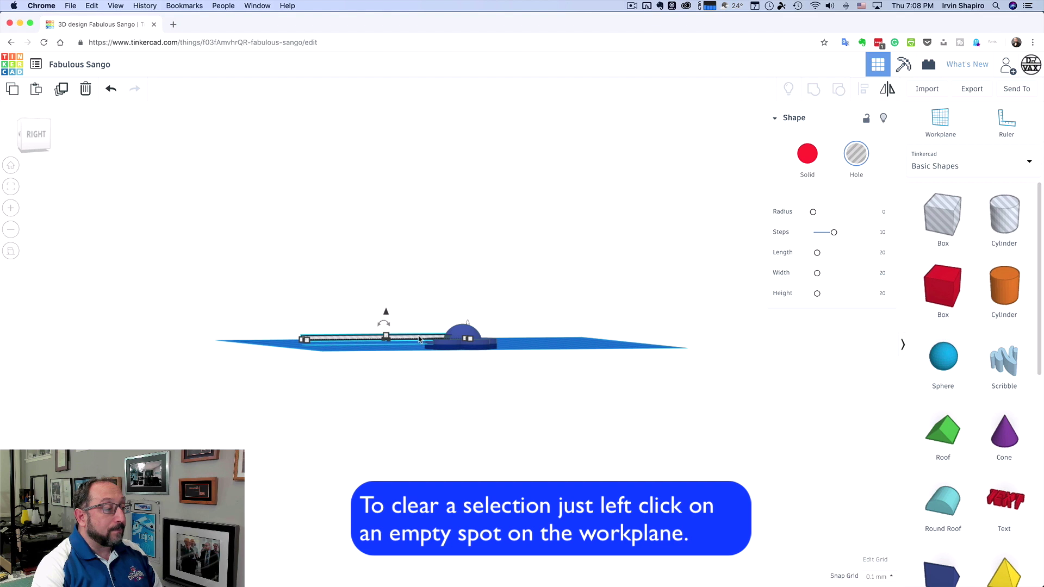
left_click(386, 315)
left_click_drag(386, 316, 387, 310)
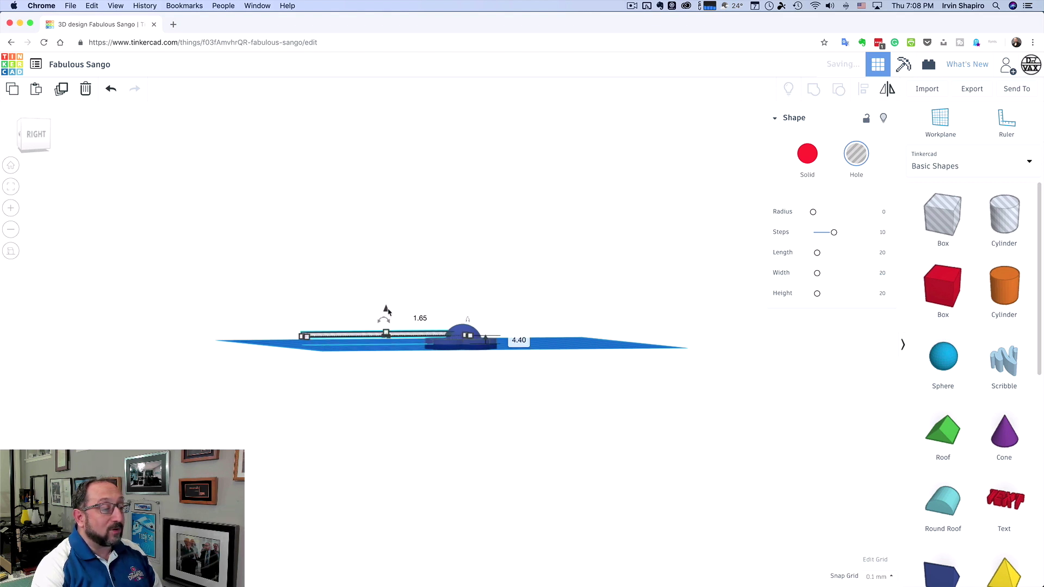
left_click(617, 324)
right_click_drag(566, 329, 517, 415)
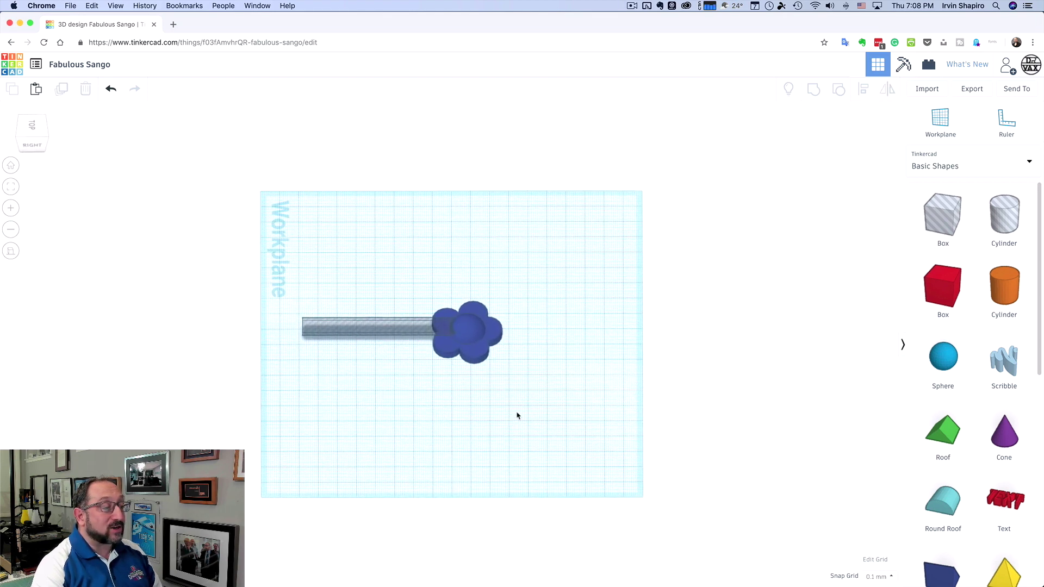
Turn the flower into a see-through hole
left_click(487, 338)
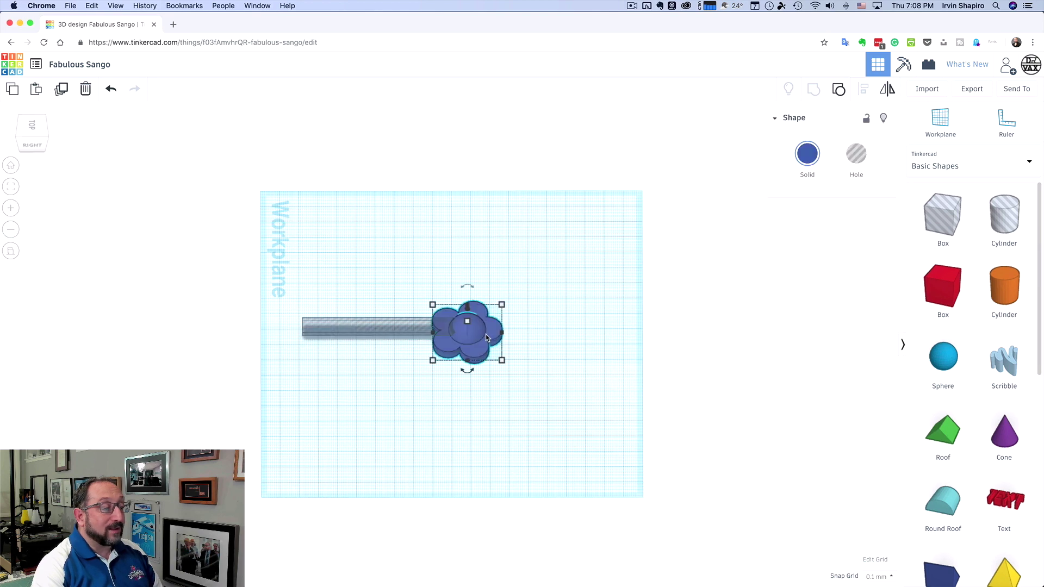
left_click(859, 157)
left_click(560, 328)
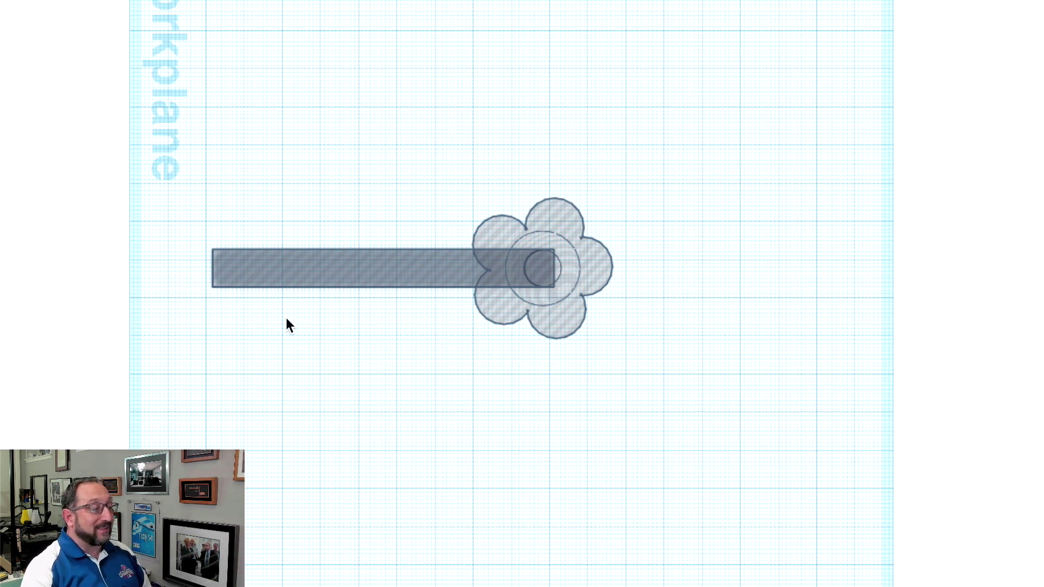
Nudge the stem hole slightly right with the arrow key
left_click(302, 263)
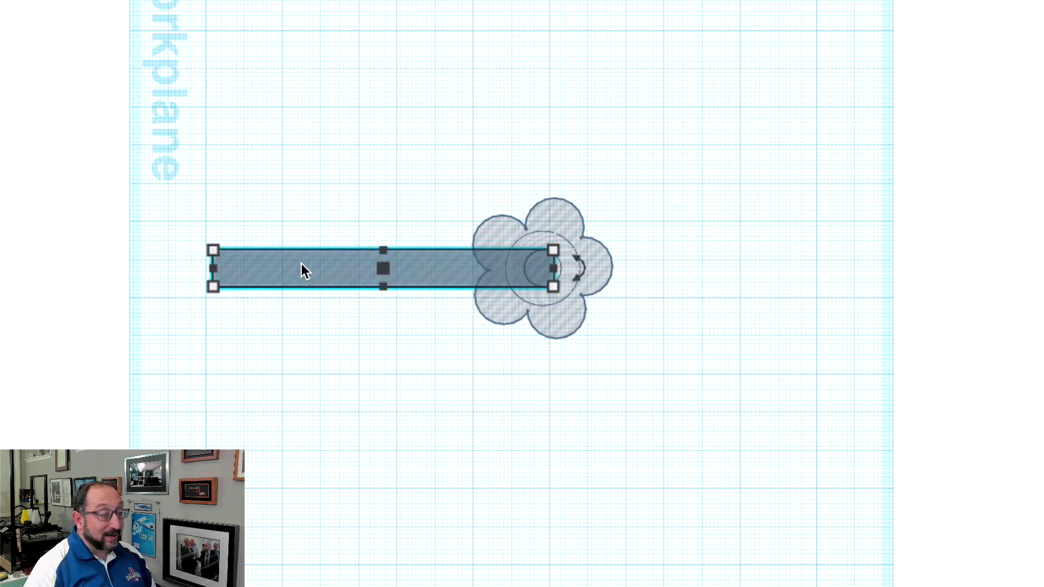
key("Right")
key("Right")
key("Right")
key("Right")
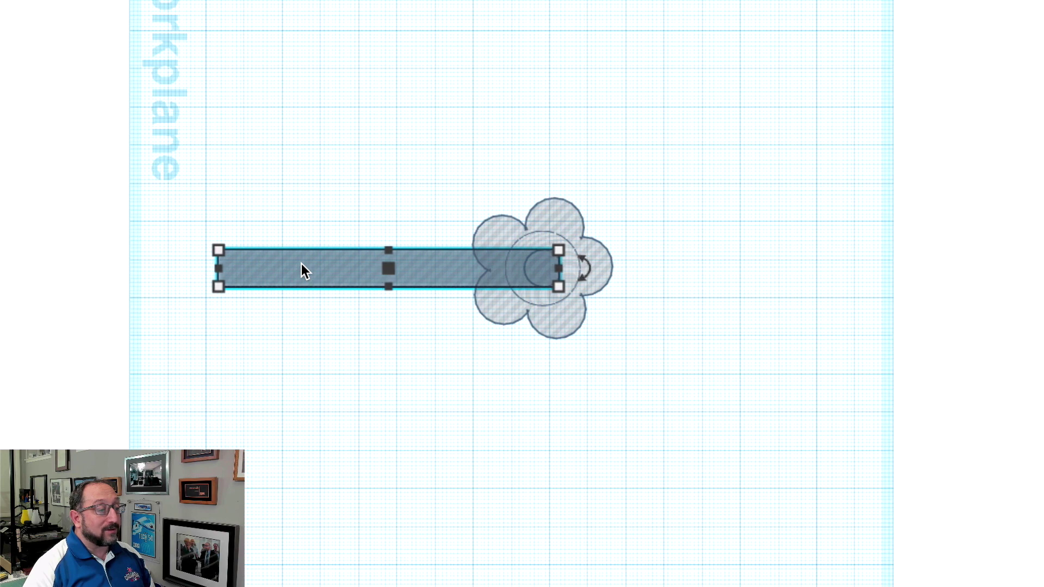
left_click(798, 443)
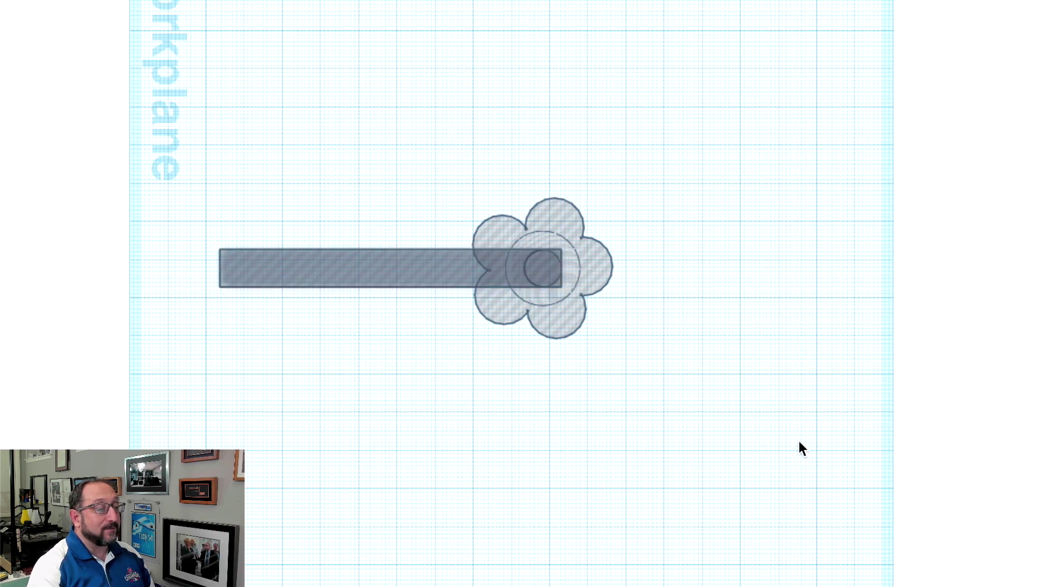
Set the flower back to a solid shape
left_click(596, 264)
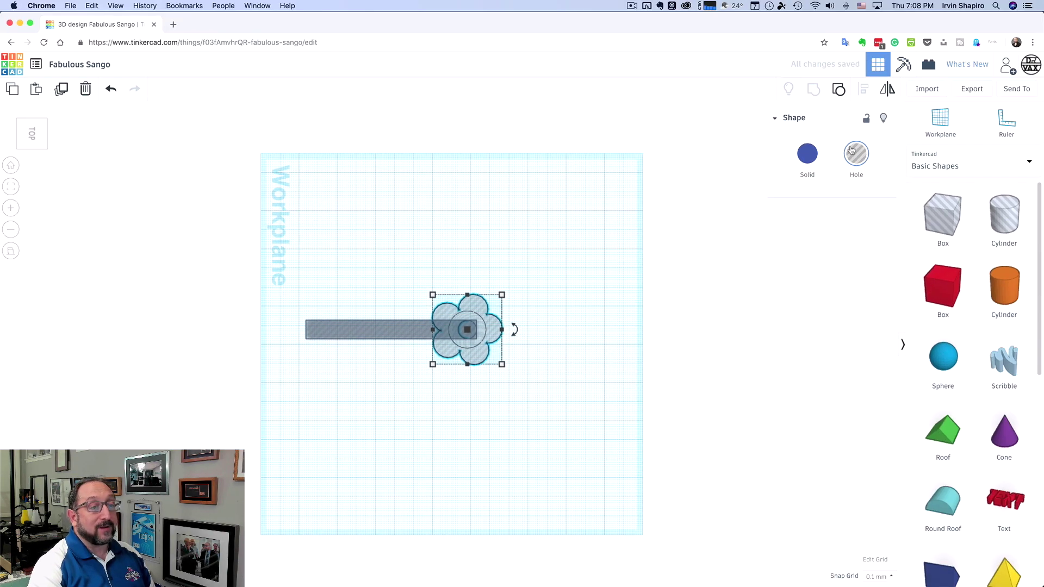
left_click(807, 154)
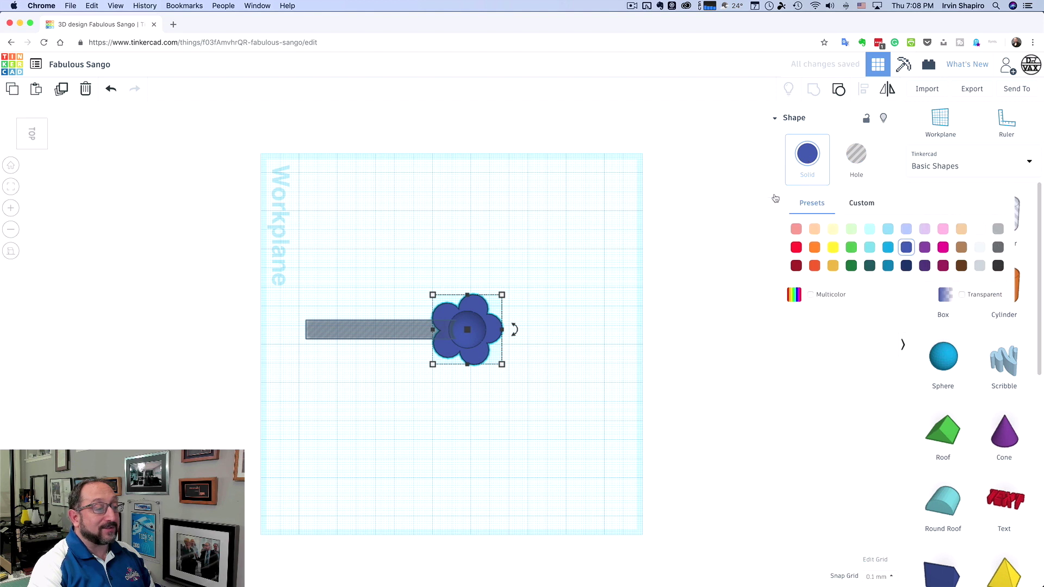
left_click(348, 368)
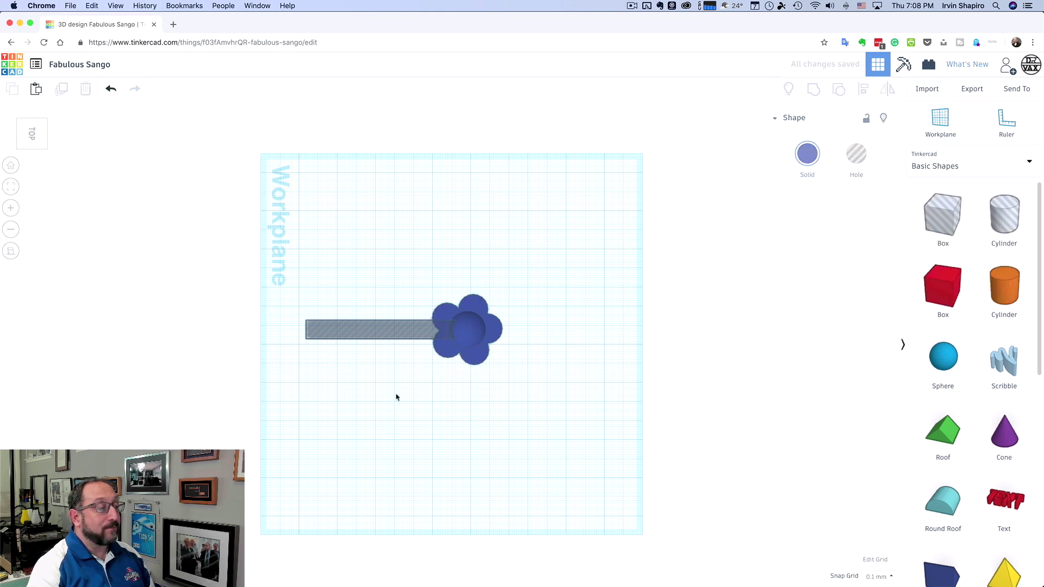
Group the flower with the stem hole and inspect the result from below
left_click_drag(279, 265, 595, 392)
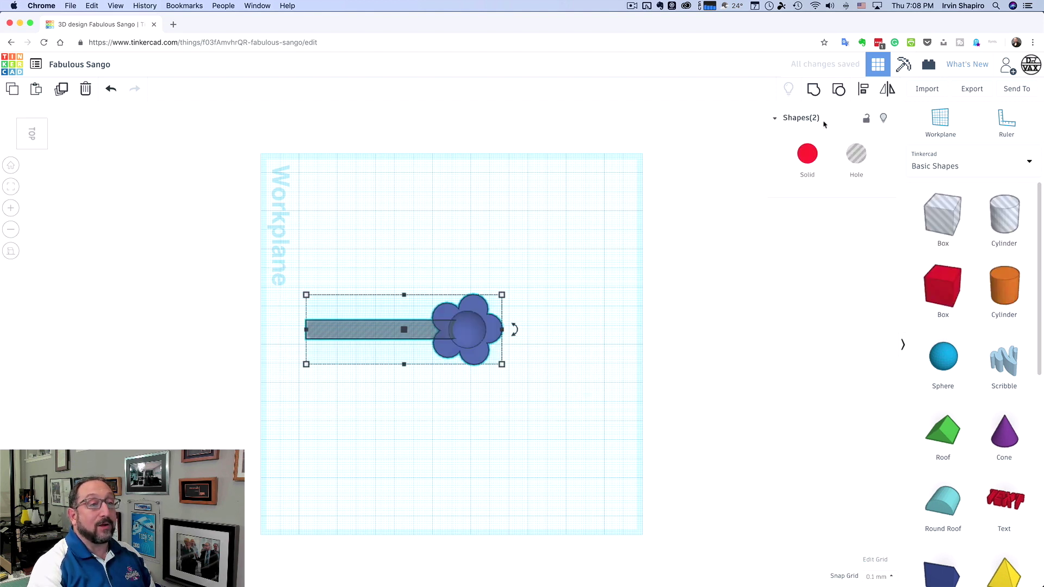
left_click(814, 90)
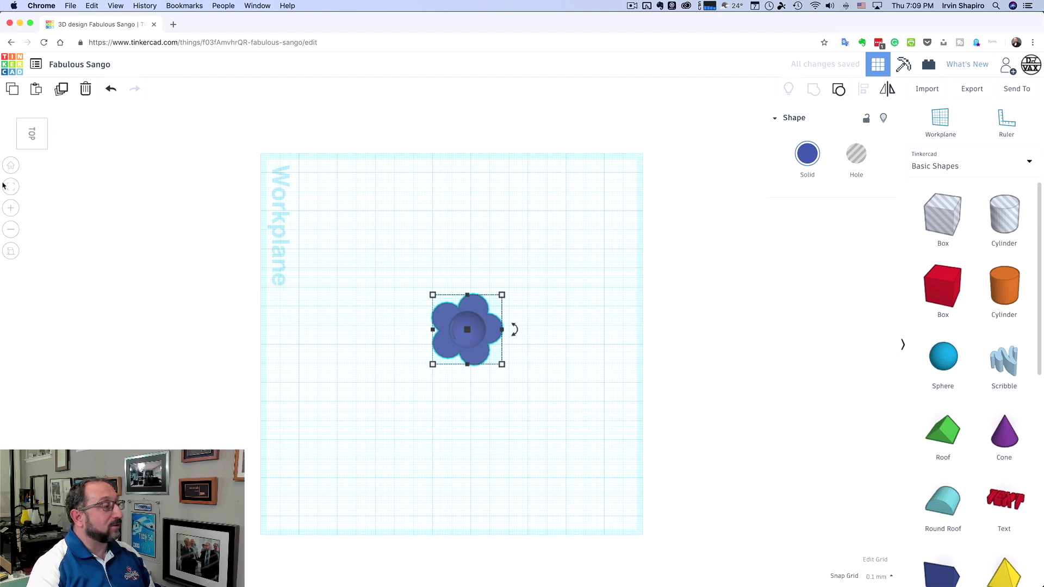
left_click(11, 165)
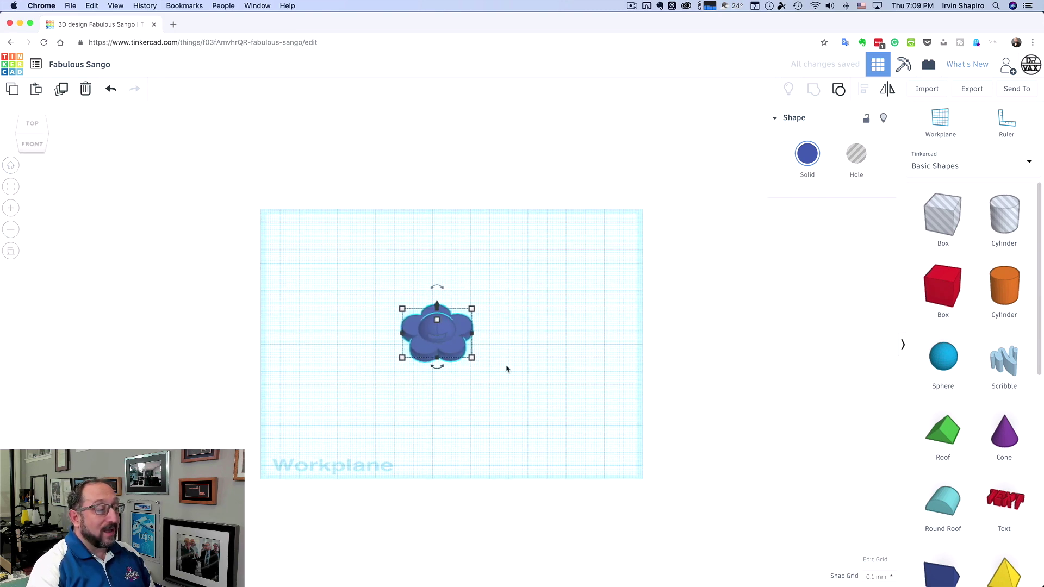
right_click_drag(507, 368, 506, 101)
right_click_drag(642, 103, 640, 270)
Flip the grouped flower vertically so its domed centre faces down
left_click(553, 247)
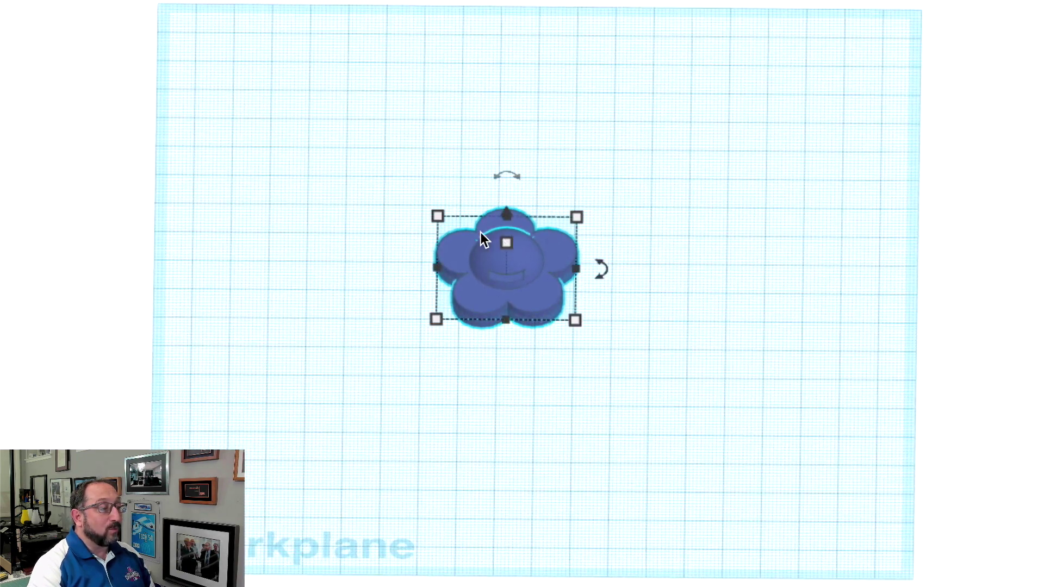
left_click(830, 260)
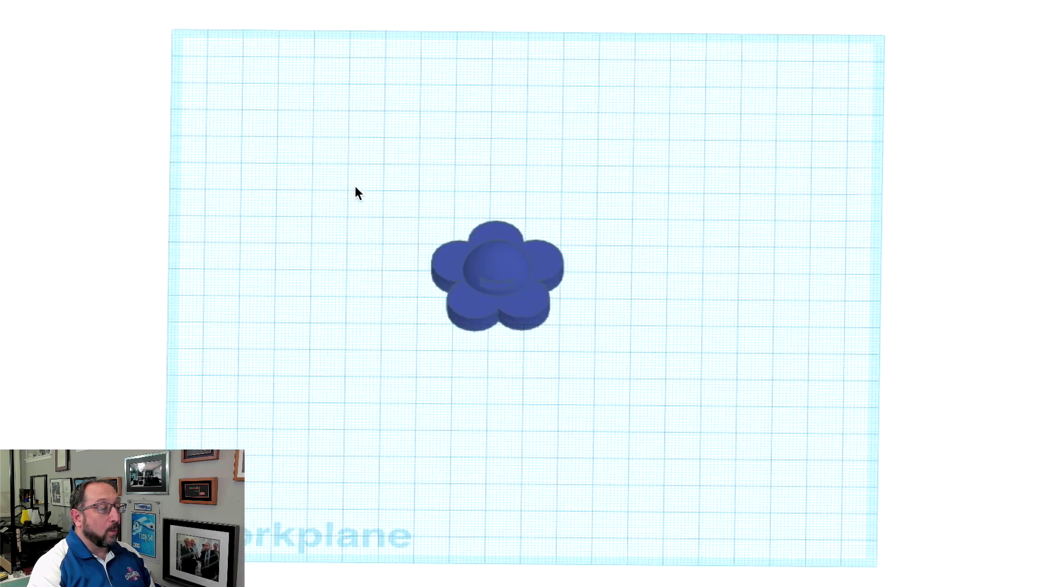
left_click_drag(346, 172, 690, 428)
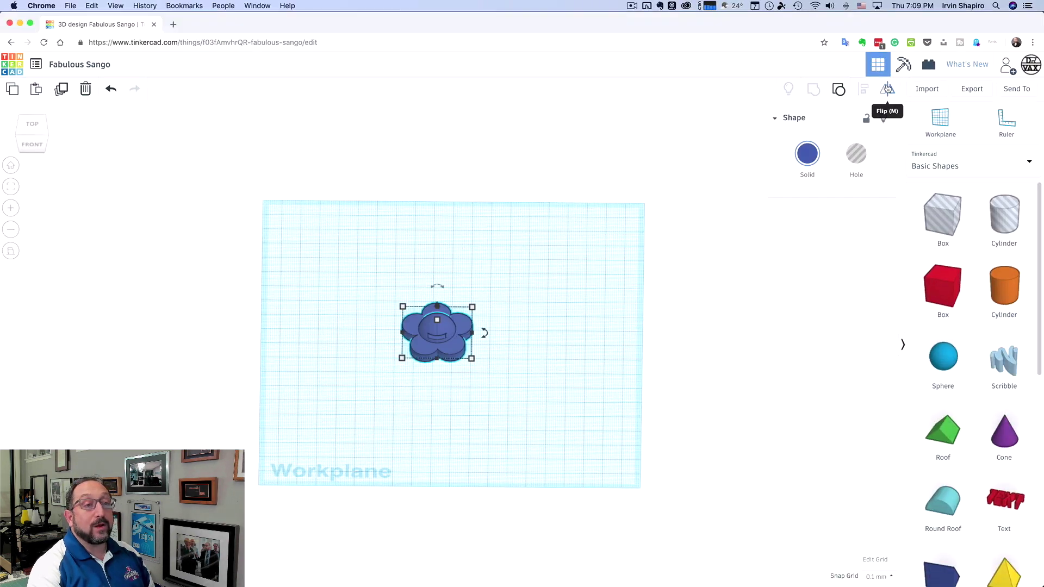
key("Escape")
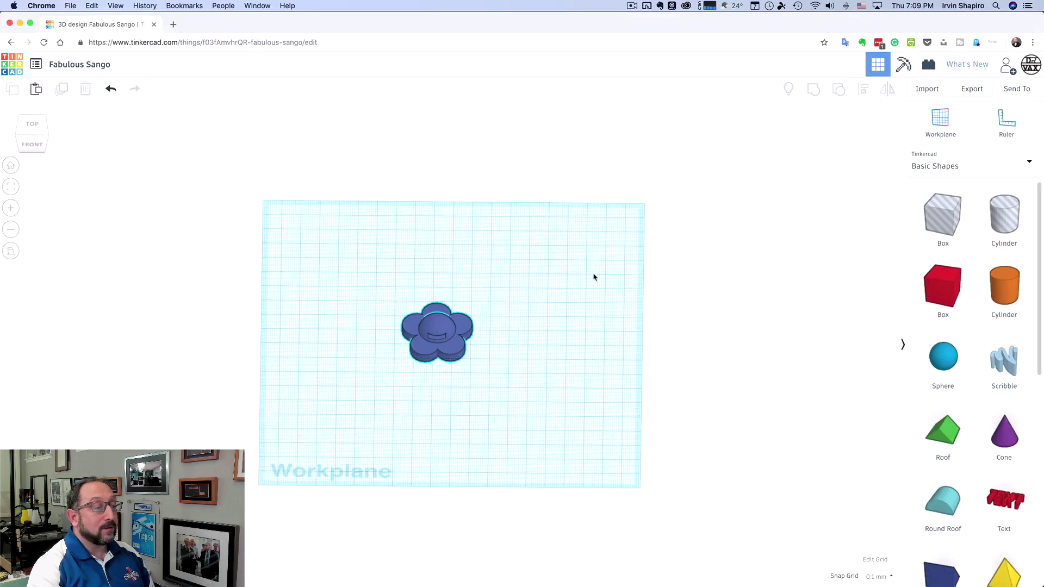
left_click_drag(483, 362, 489, 367)
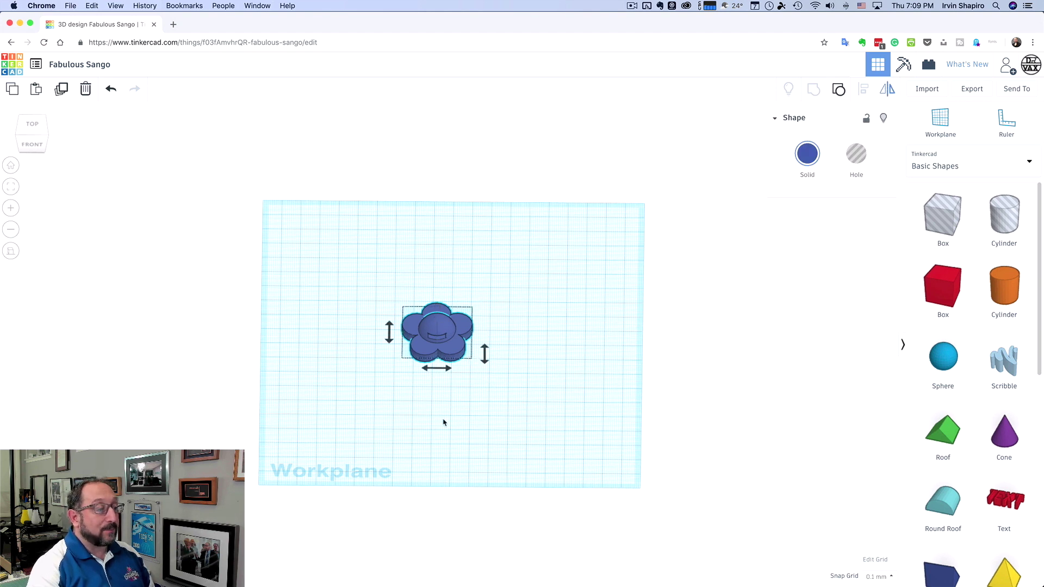
left_click(485, 355)
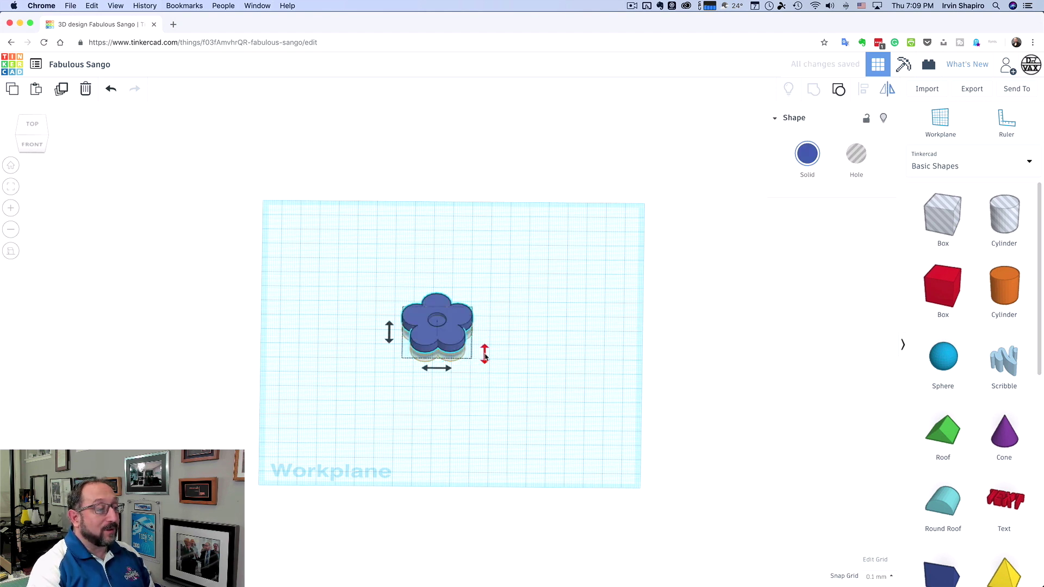
left_click(524, 363)
left_click(524, 363)
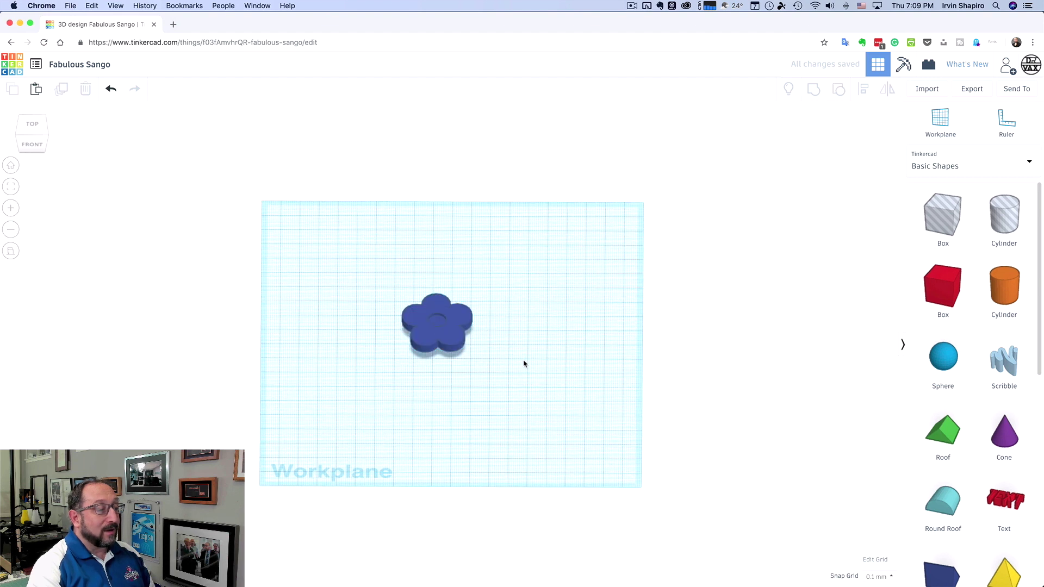
right_click_drag(524, 361, 521, 447)
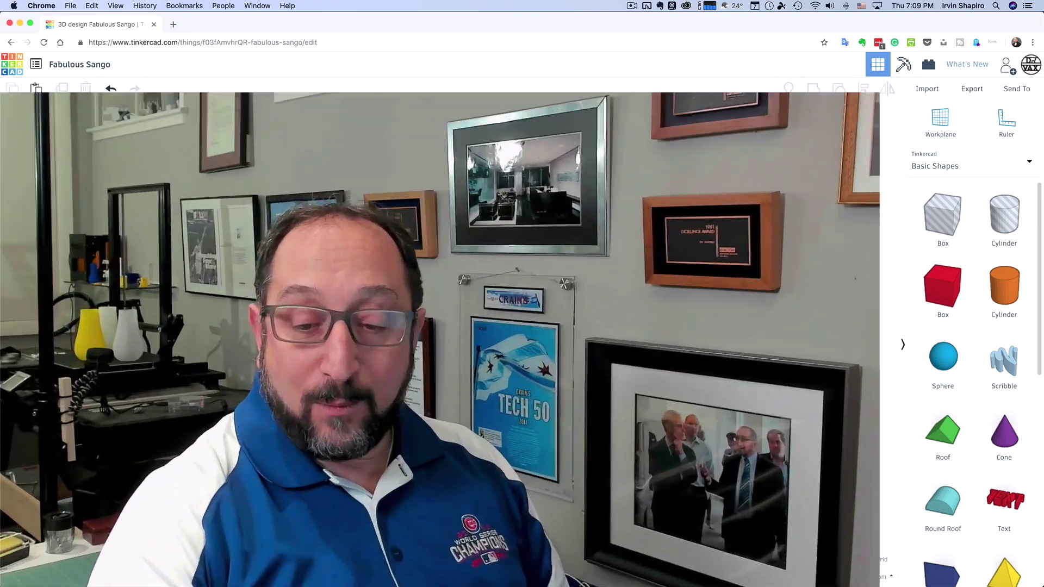